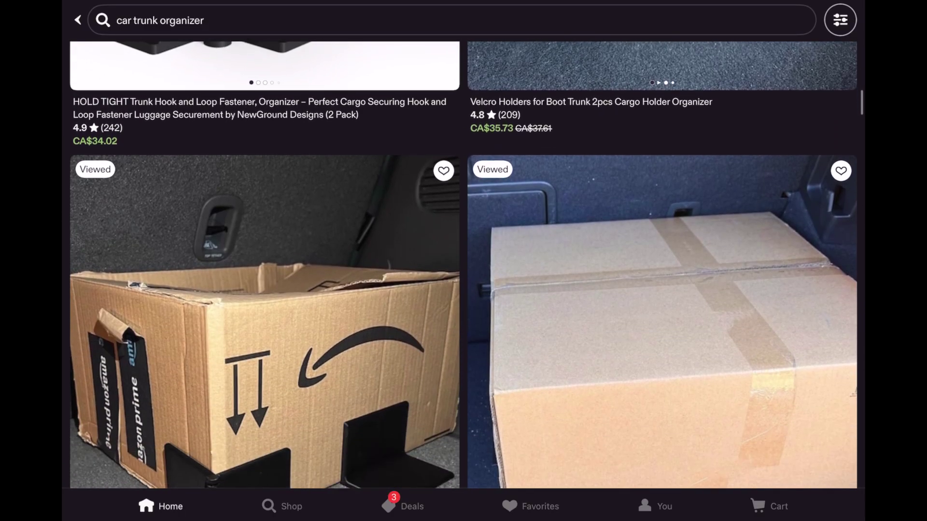
scroll(464, 266, down, 3)
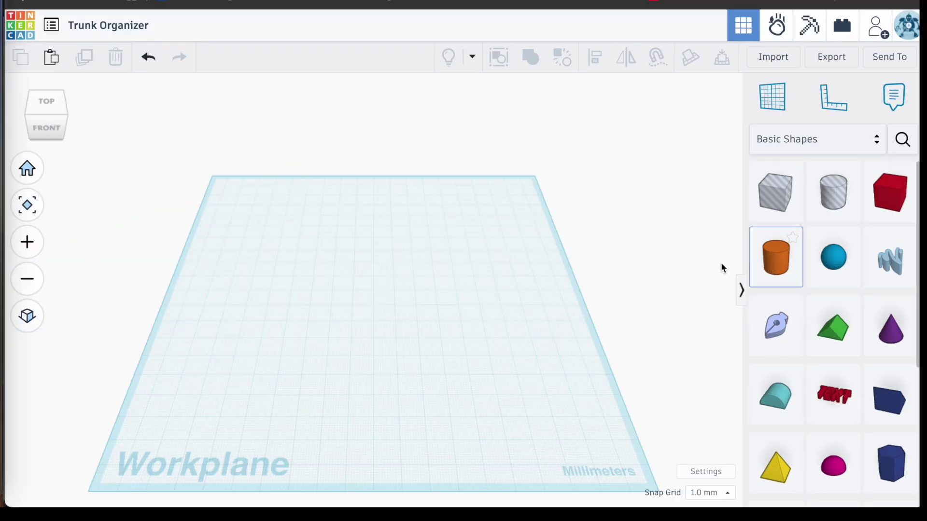
Place a cylinder on the workplane and rotate it 90° so it lies on its side
drag(778, 261, 288, 292)
scroll(324, 420, up, 5)
right_drag(322, 418, 348, 424)
drag(772, 266, 306, 303)
drag(302, 232, 257, 269)
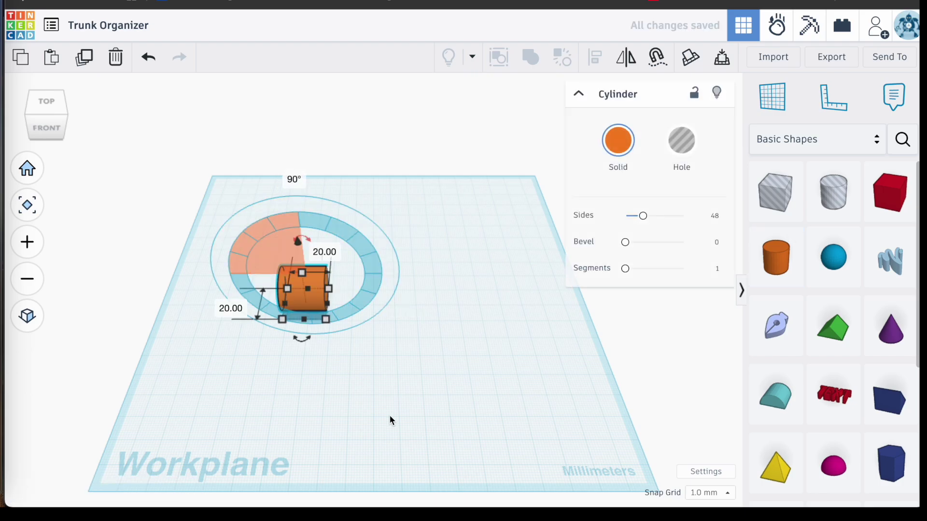
Set the length of the lying cylinder to 15 mm
scroll(287, 292, up, 5)
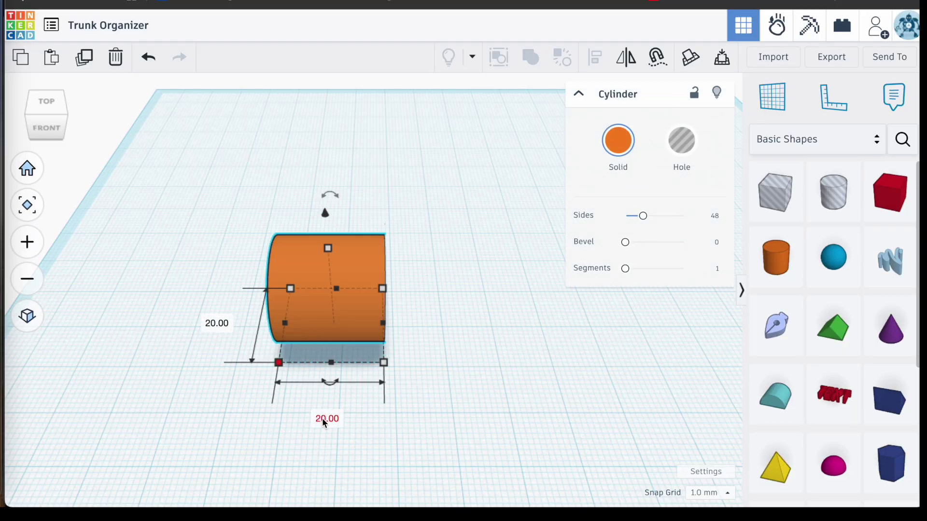
click(331, 459)
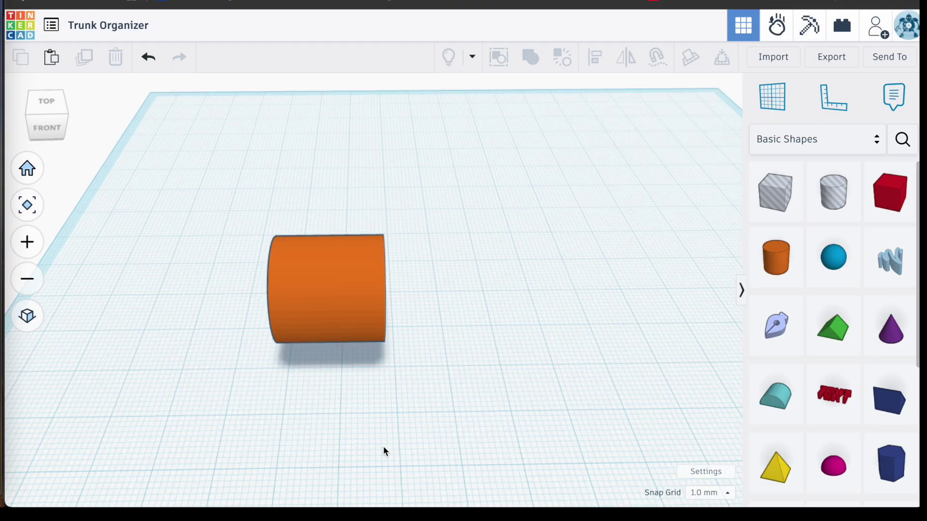
right_drag(383, 451, 352, 447)
click(350, 327)
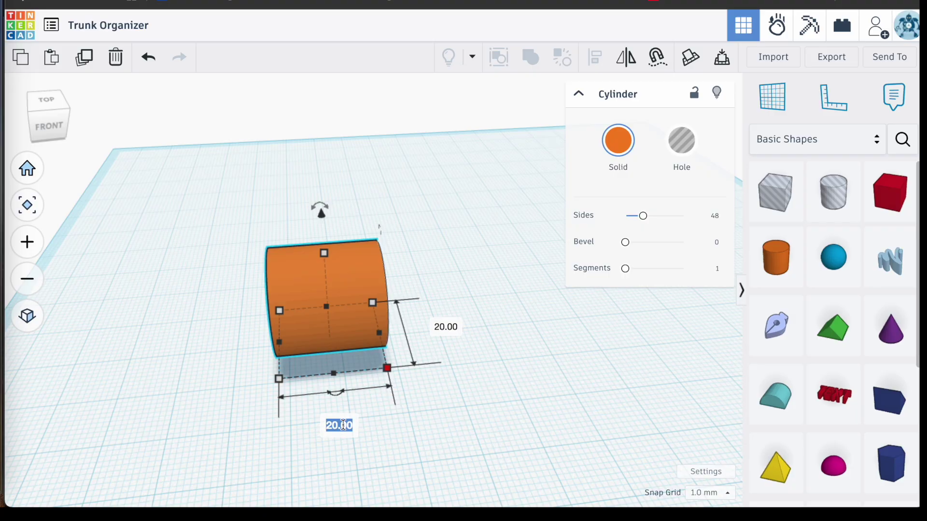
text(15)
key(Return)
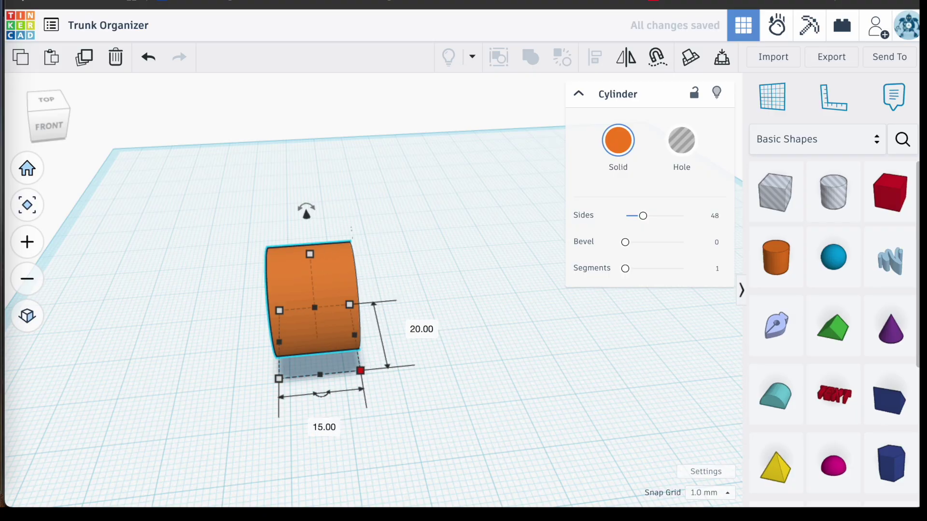
click(431, 453)
right_drag(431, 452, 406, 451)
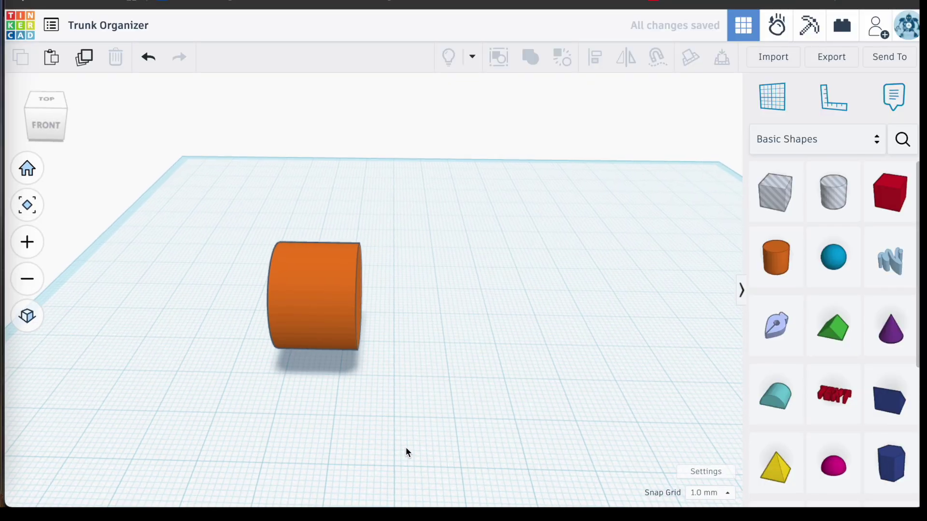
Add a paraboloid beside the cylinder and rotate it 90° so its tip points away from the cylinder
scroll(795, 421, down, 1)
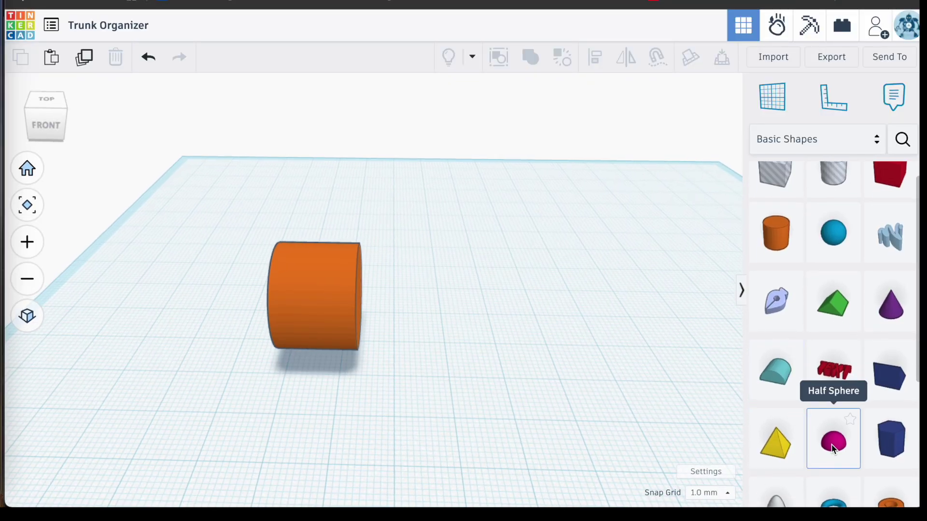
scroll(834, 449, down, 2)
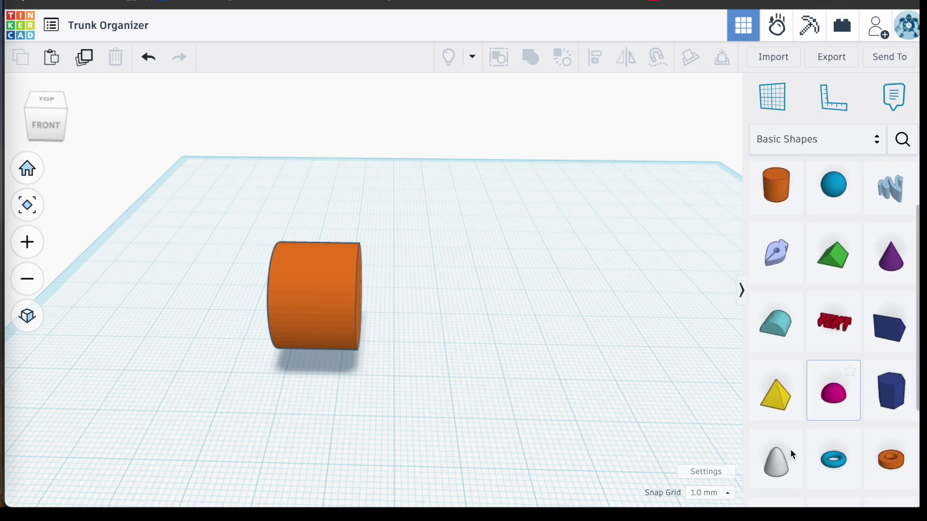
drag(776, 467, 489, 396)
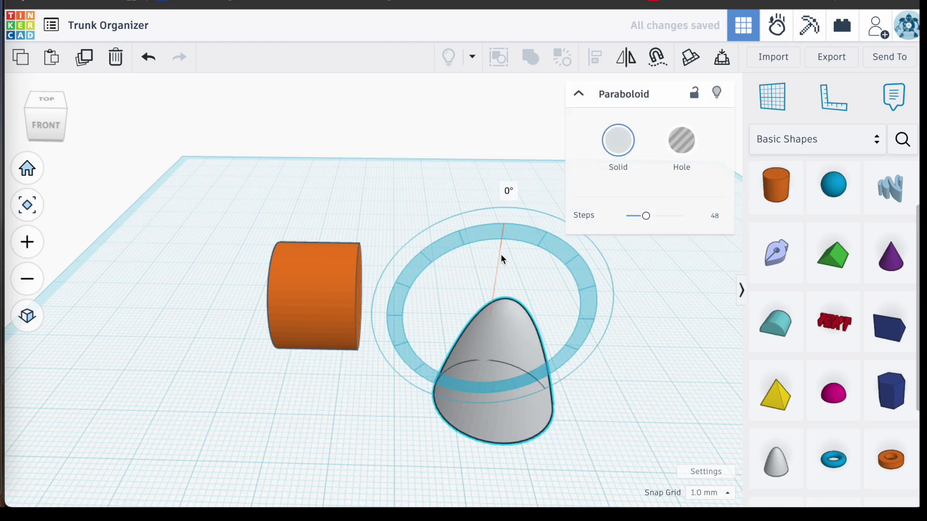
drag(500, 255, 547, 327)
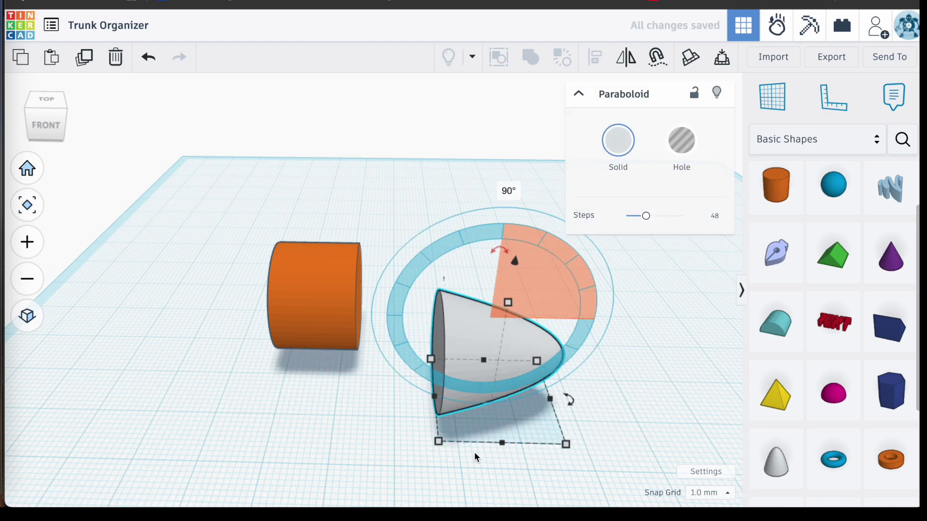
Scale the paraboloid proportionally to 16 mm and then shorten it along its length
mouse_move(444, 444)
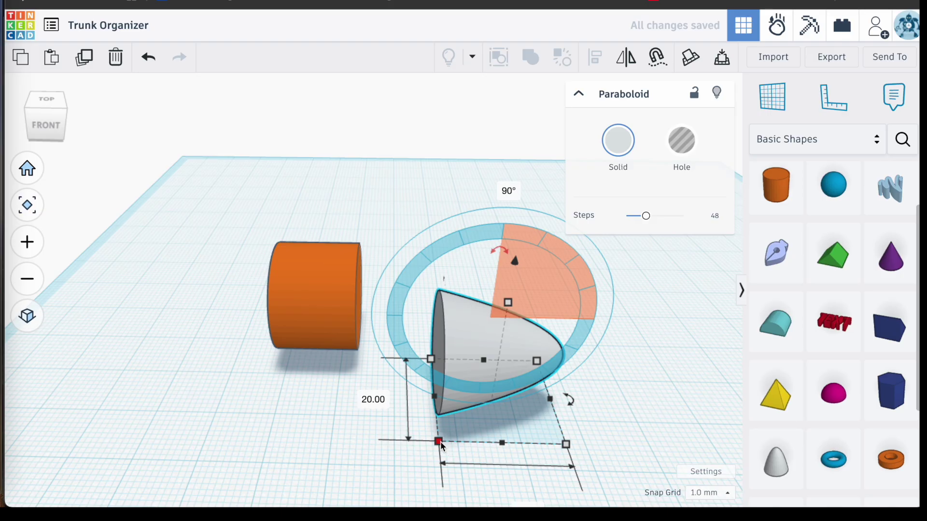
click(363, 394)
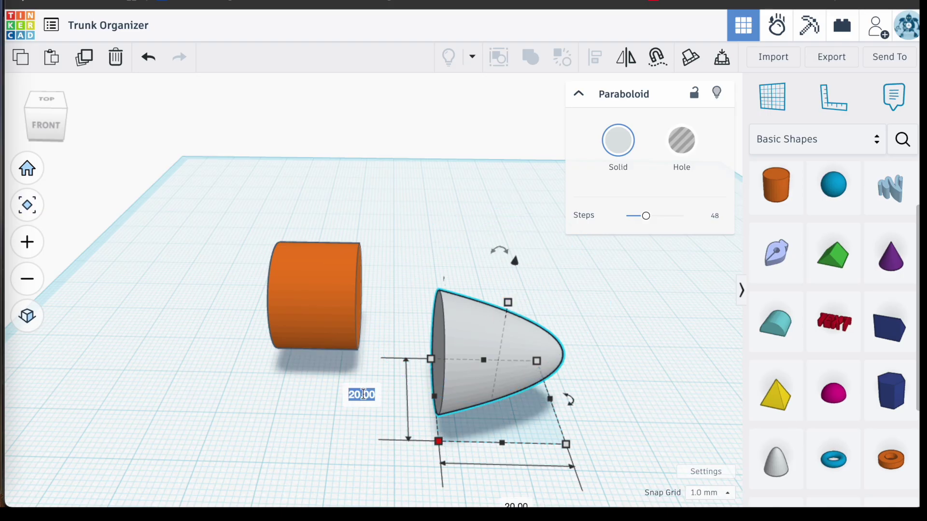
text(16)
key(Return)
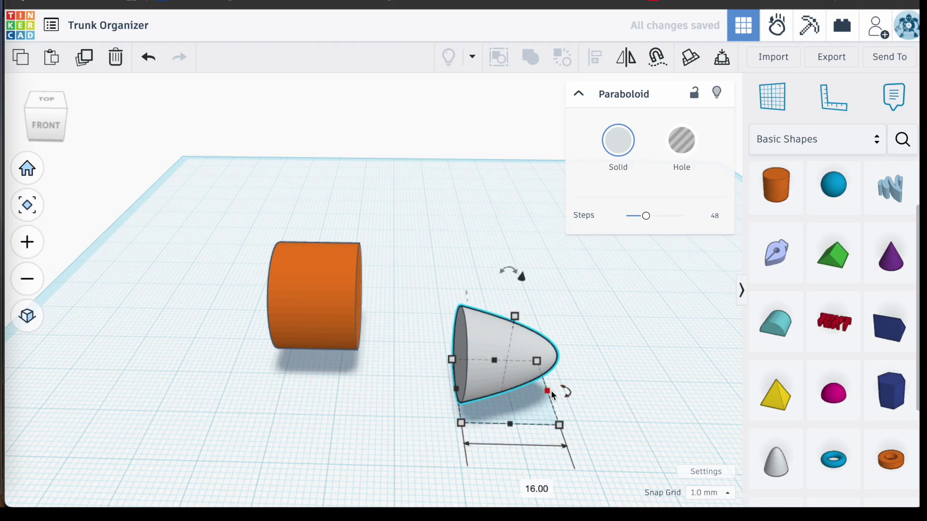
drag(547, 390, 525, 396)
click(613, 404)
mouse_move(613, 403)
right_down()
mouse_move(546, 379)
mouse_move(569, 399)
mouse_move(610, 405)
right_up()
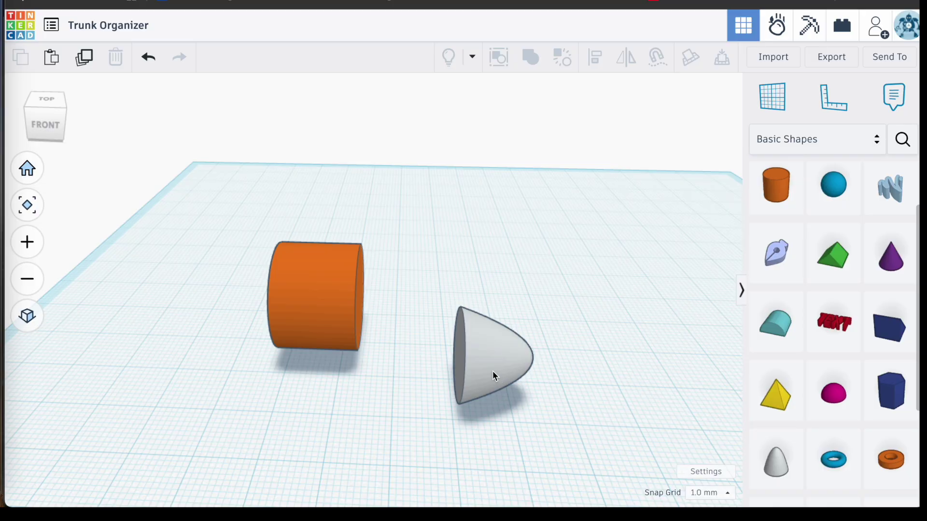
Move the paraboloid 13 mm back and 13 mm sideways so its base sits close to the cylinder's end face
drag(491, 370, 410, 320)
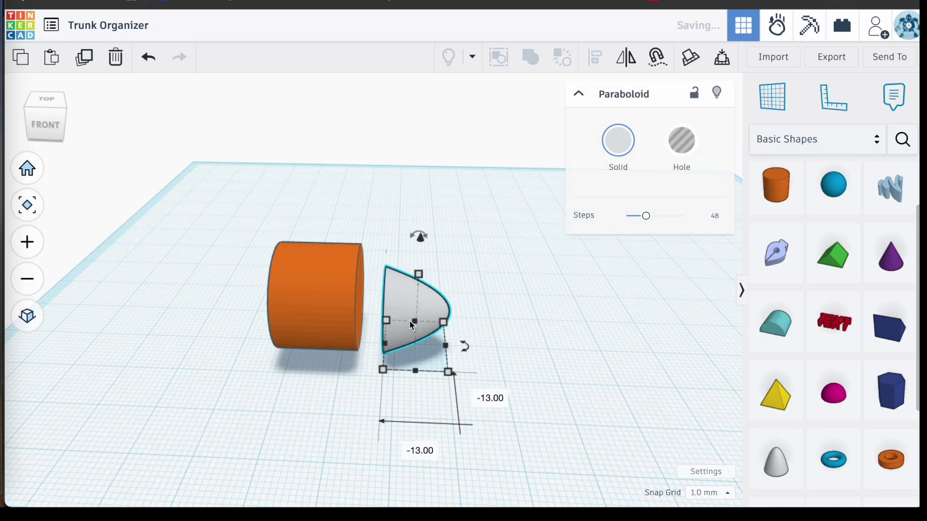
click(500, 370)
right_drag(500, 365, 433, 219)
drag(433, 219, 337, 370)
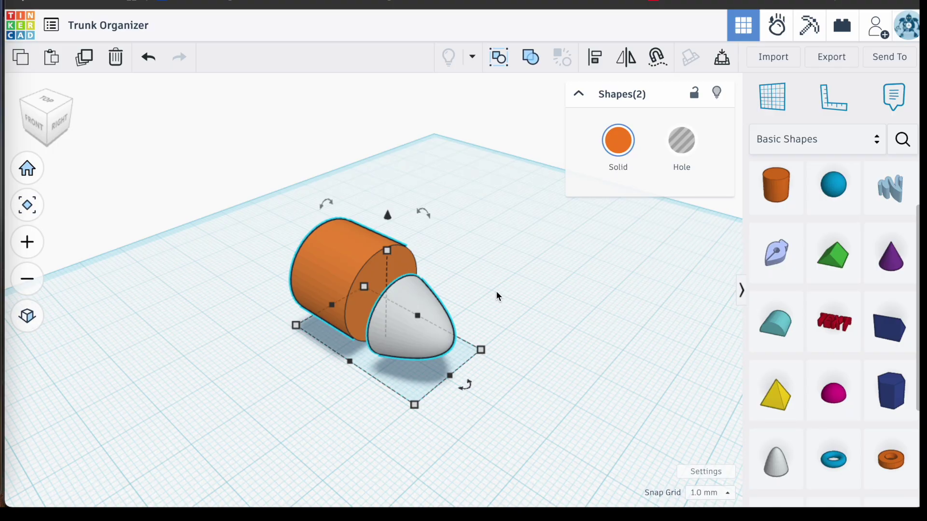
Enlarge the paraboloid until its base is 18 mm wide
click(405, 334)
right_drag(404, 335, 449, 381)
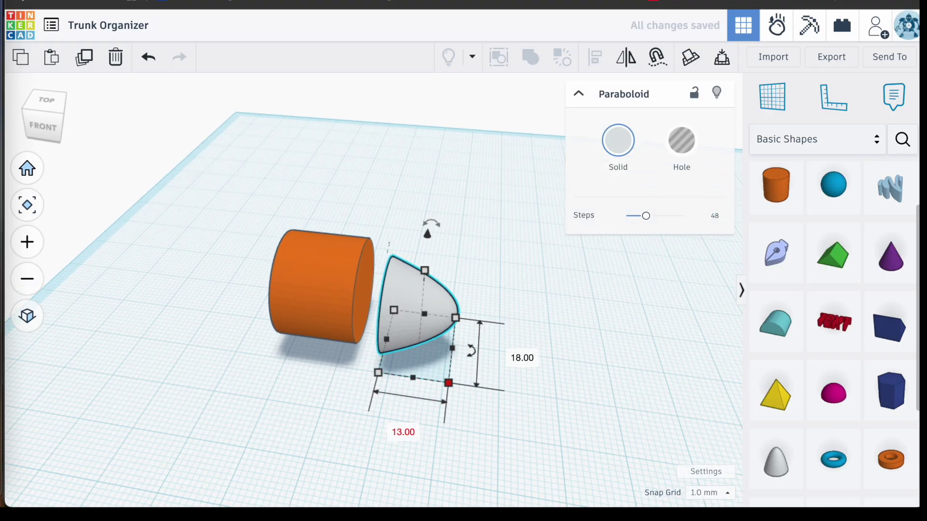
click(434, 372)
Align the paraboloid with the cylinder as the fixed reference, centring it in height and depth
drag(401, 222, 318, 332)
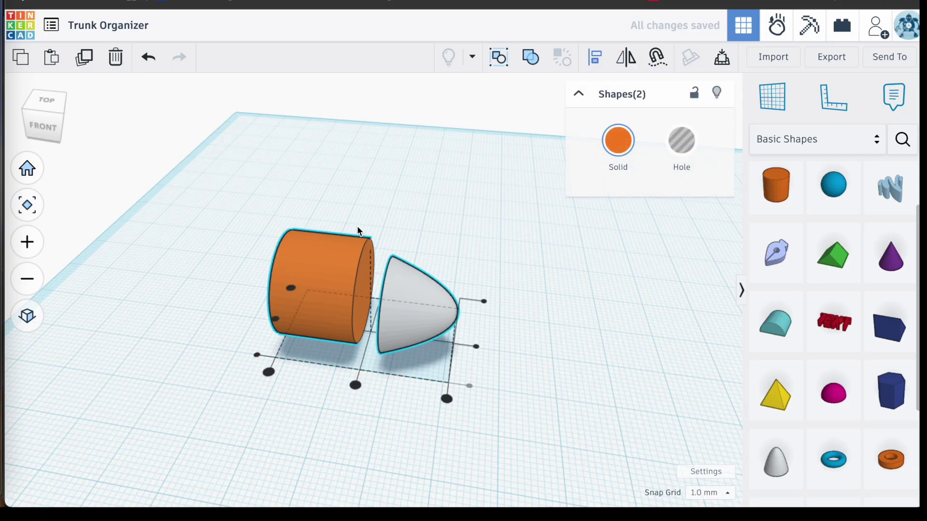
click(337, 251)
click(375, 333)
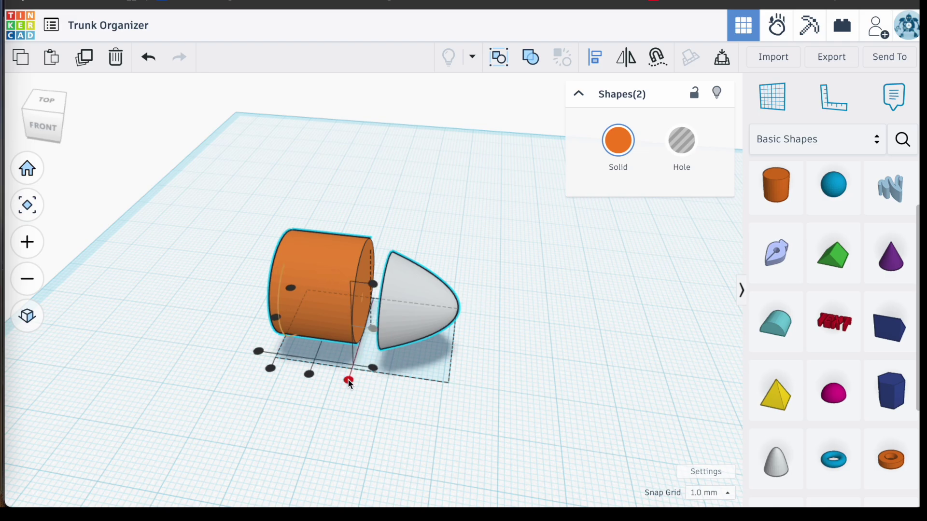
click(279, 317)
click(551, 360)
Set a temporary workplane on the cylinder's end face and drop the paraboloid's base flush onto it
right_drag(534, 363, 433, 311)
click(434, 315)
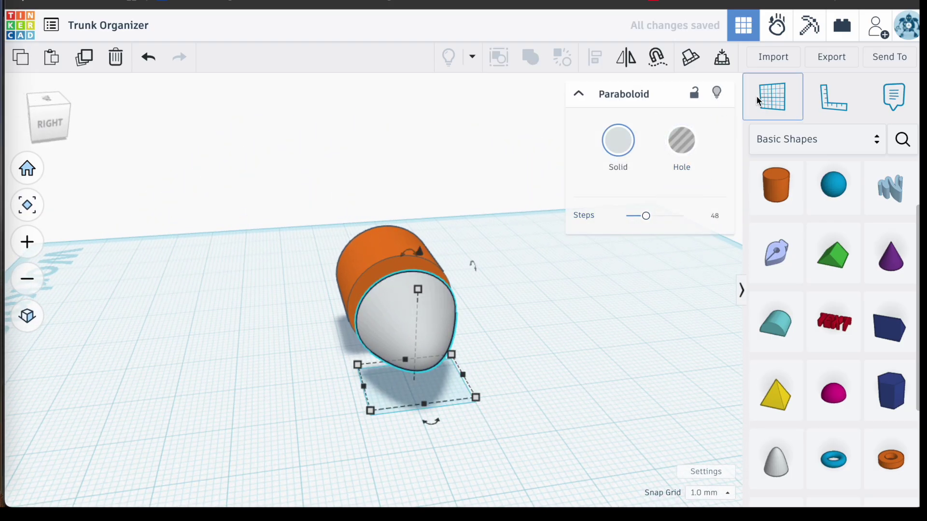
click(772, 104)
click(400, 263)
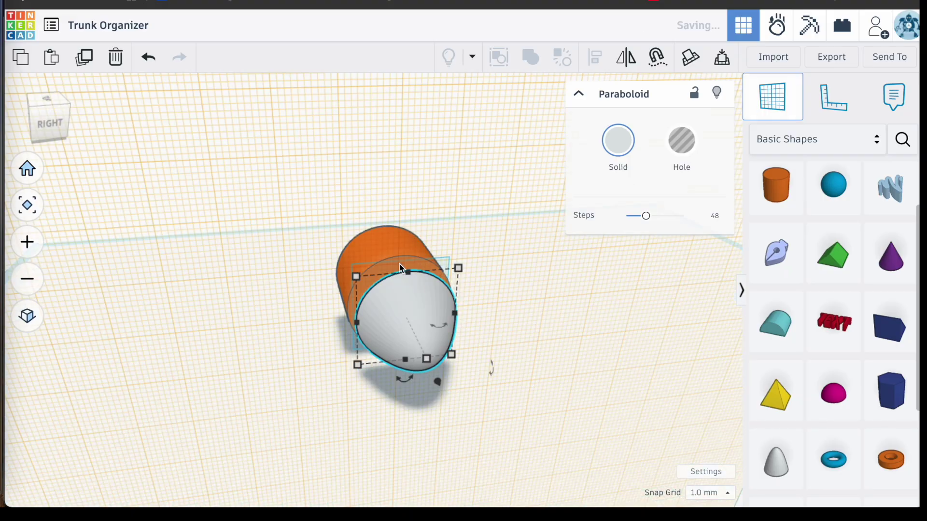
click(563, 317)
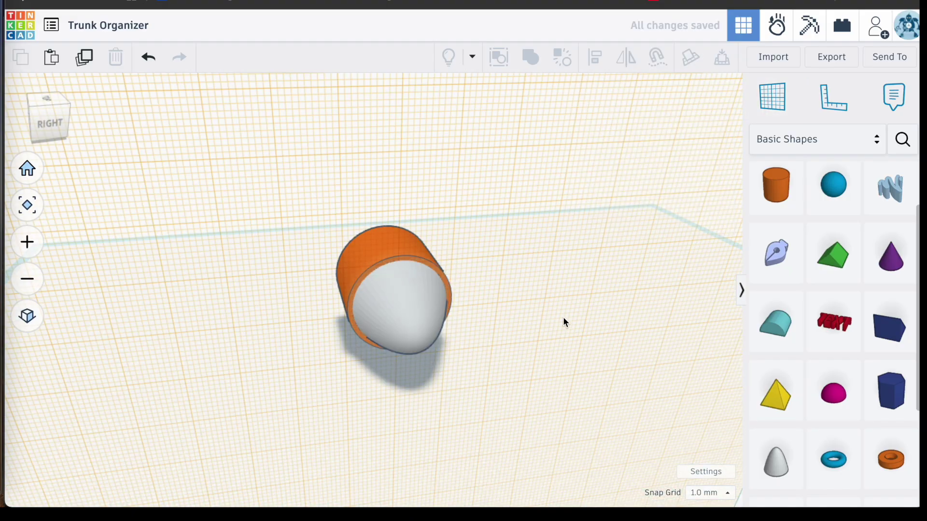
Reset the workplane to the original base grid
right_drag(563, 317, 612, 351)
scroll(451, 281, up, 5)
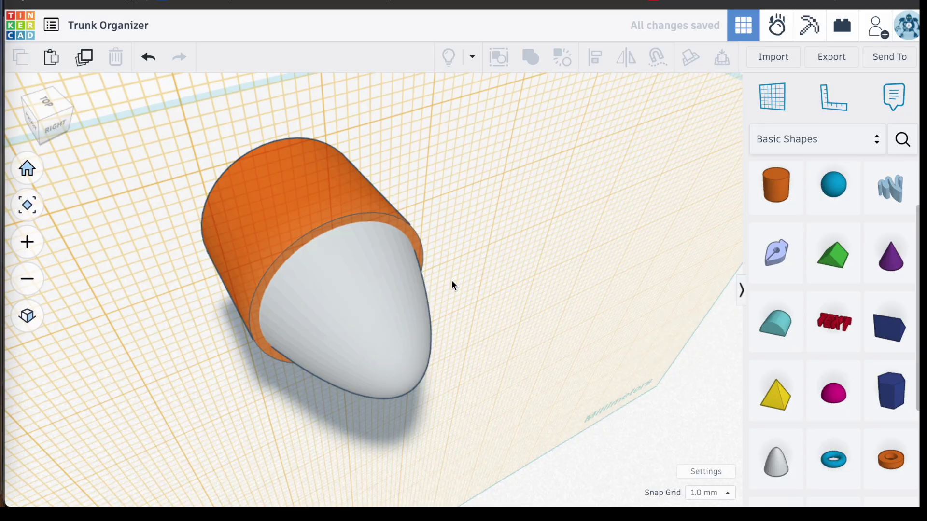
right_drag(451, 281, 575, 269)
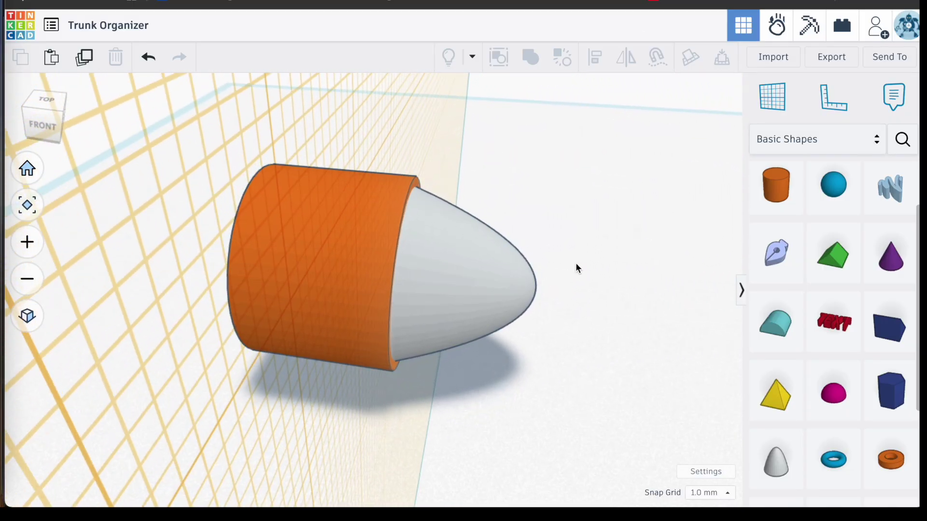
click(769, 100)
click(610, 299)
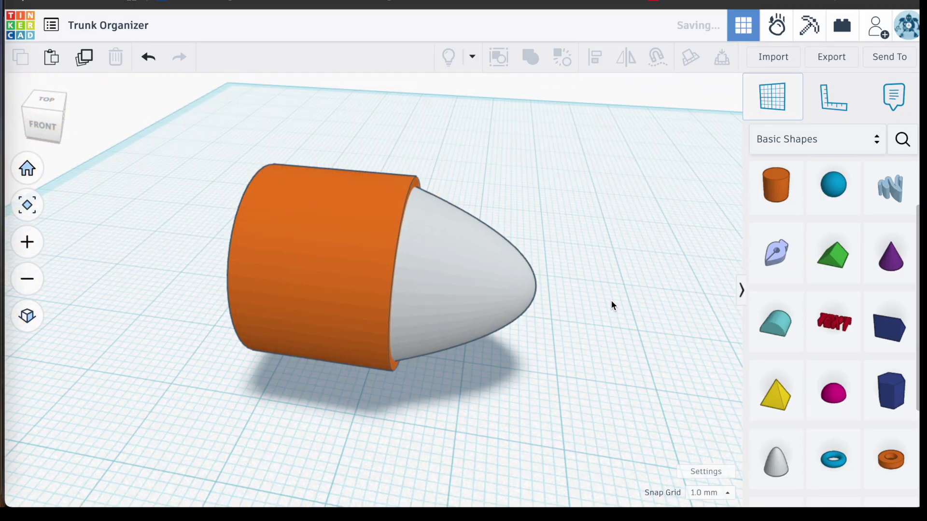
Nudge the paraboloid 2 mm along its axis into the cylinder
click(504, 290)
key(Left)
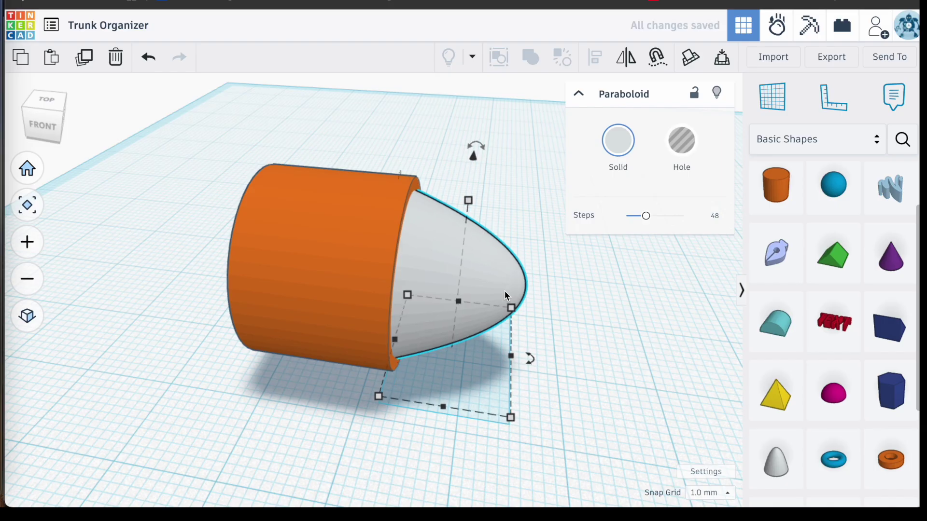
key(Left)
click(585, 336)
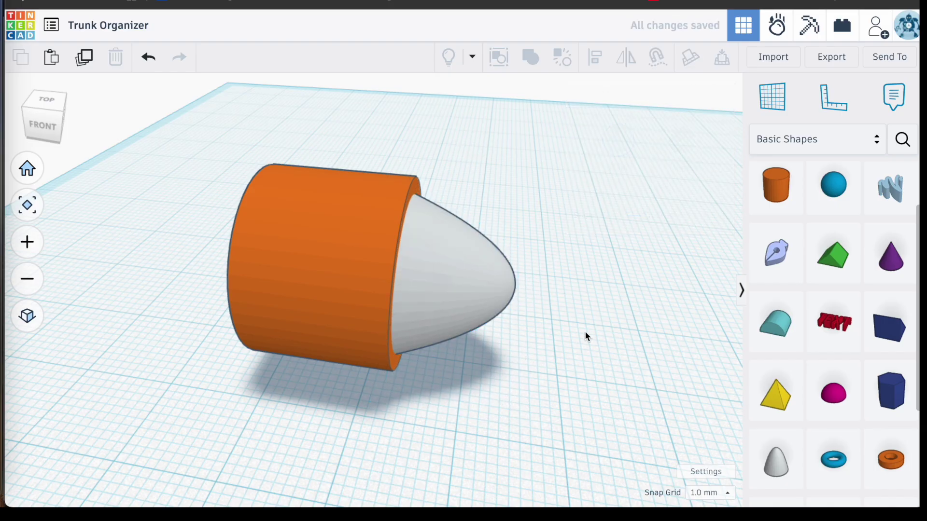
mouse_move(586, 337)
right_down()
mouse_move(612, 281)
mouse_move(542, 348)
mouse_move(571, 328)
right_up()
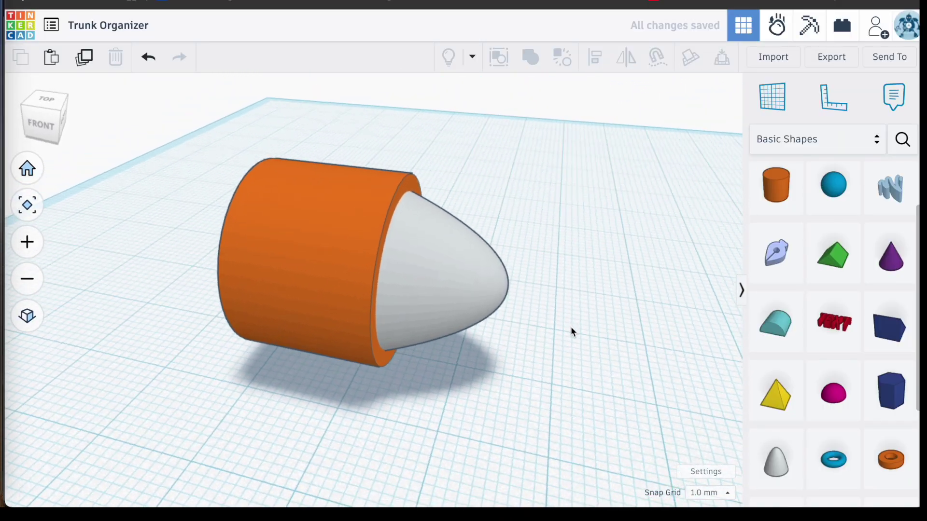
Duplicate the paraboloid, offset the copy 2 mm outward along its axis, and turn the copy into a hole
click(449, 306)
click(448, 305)
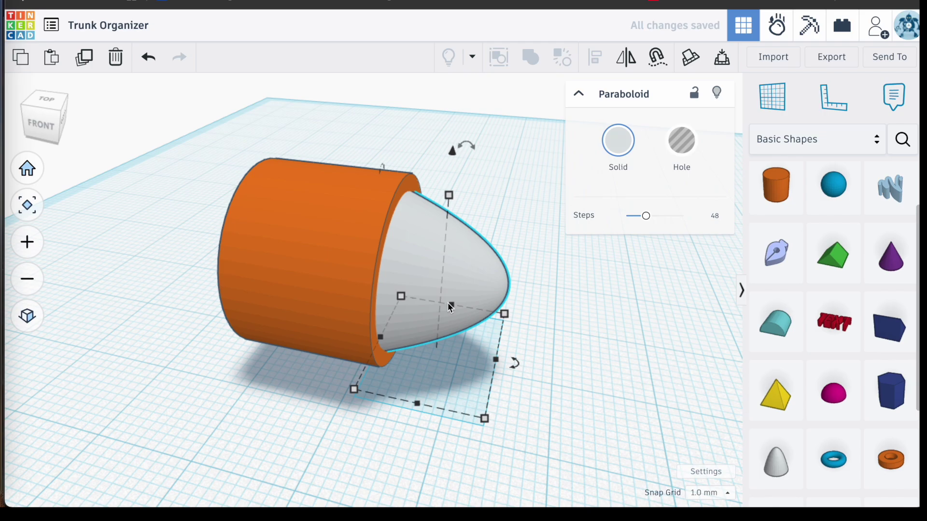
key(Right)
key(Right)
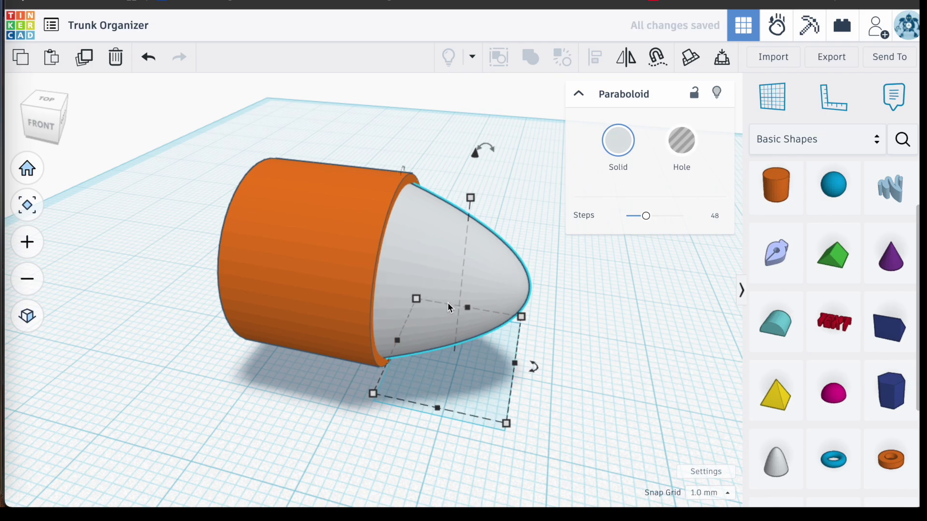
click(685, 148)
click(606, 396)
right_drag(606, 396, 613, 417)
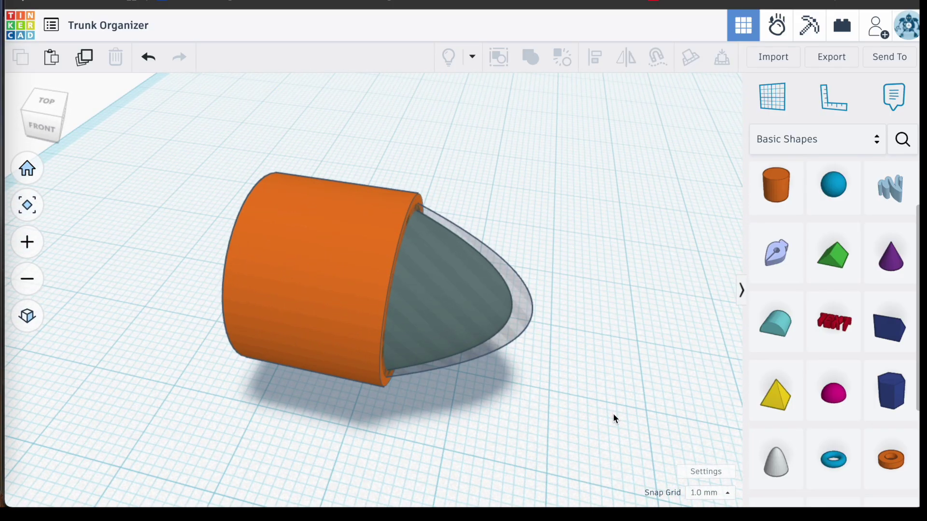
Shorten the hole paraboloid slightly along its length so its tip sits closer to the solid paraboloid's tip
scroll(486, 313, up, 5)
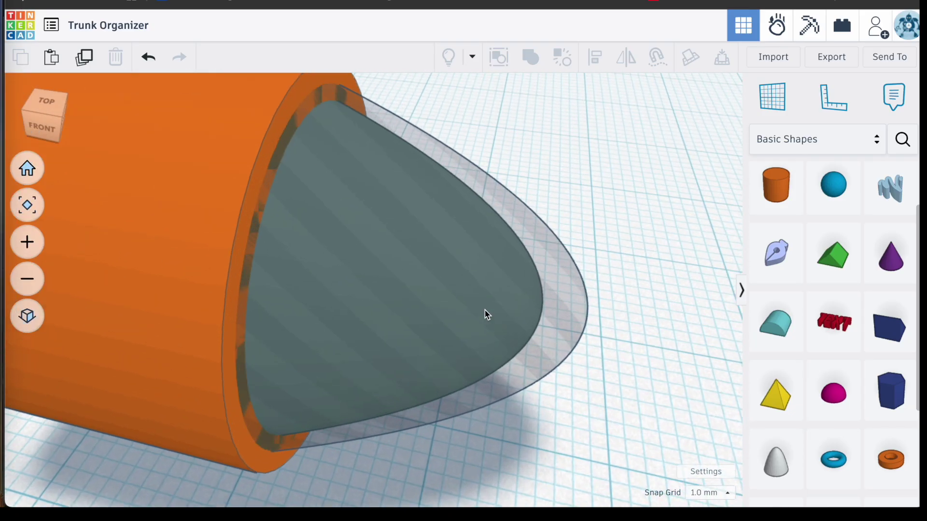
mouse_move(567, 340)
right_down()
mouse_move(541, 339)
mouse_move(567, 342)
right_up()
click(549, 327)
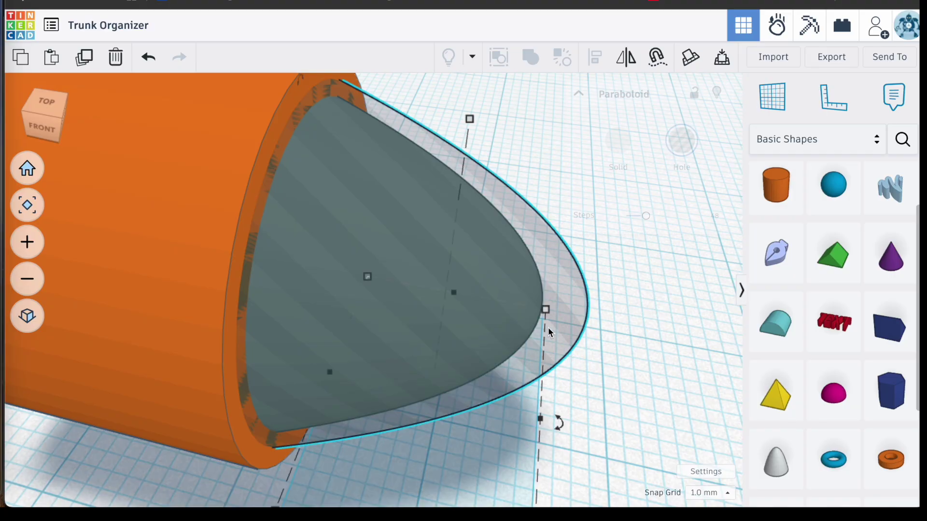
scroll(548, 328, down, 5)
drag(545, 370, 540, 370)
scroll(565, 310, up, 6)
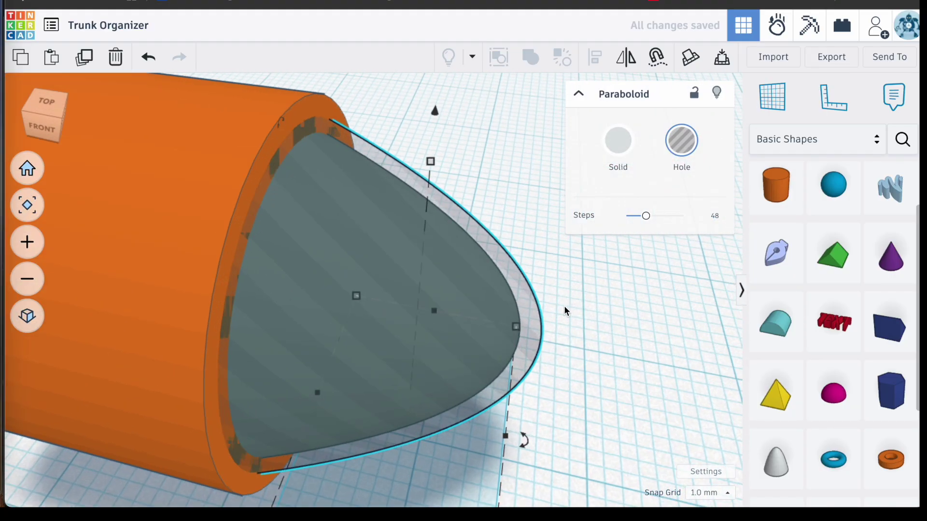
Combine the cylinder, the solid paraboloid and the hole paraboloid into one bundle group
scroll(577, 316, down, 5)
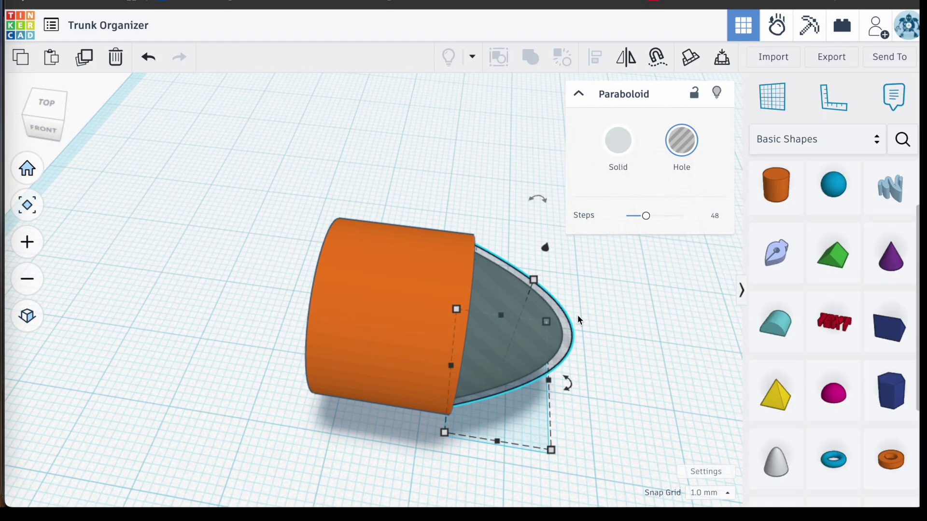
click(610, 378)
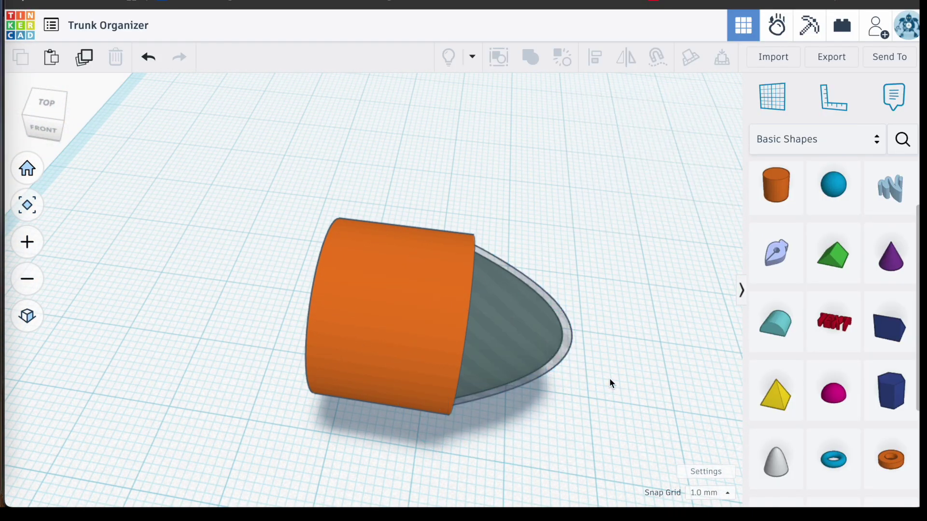
drag(555, 224, 376, 390)
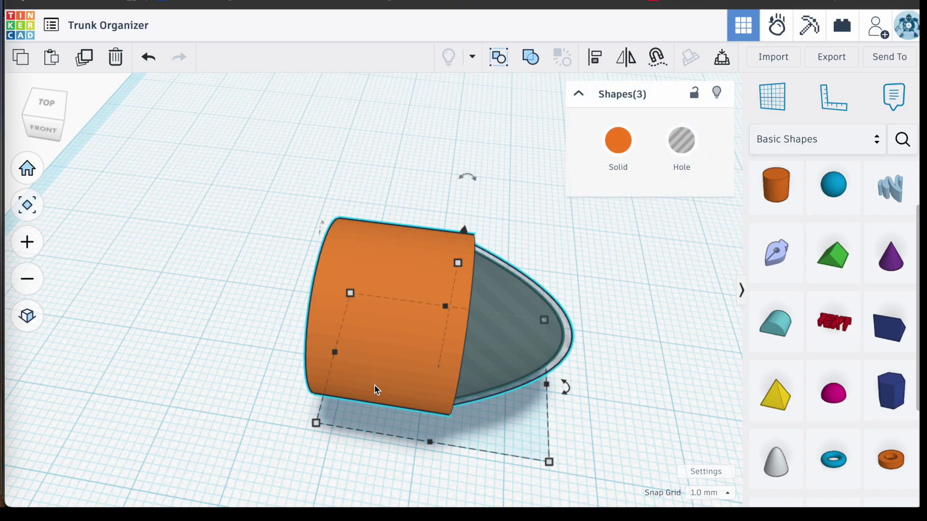
click(498, 59)
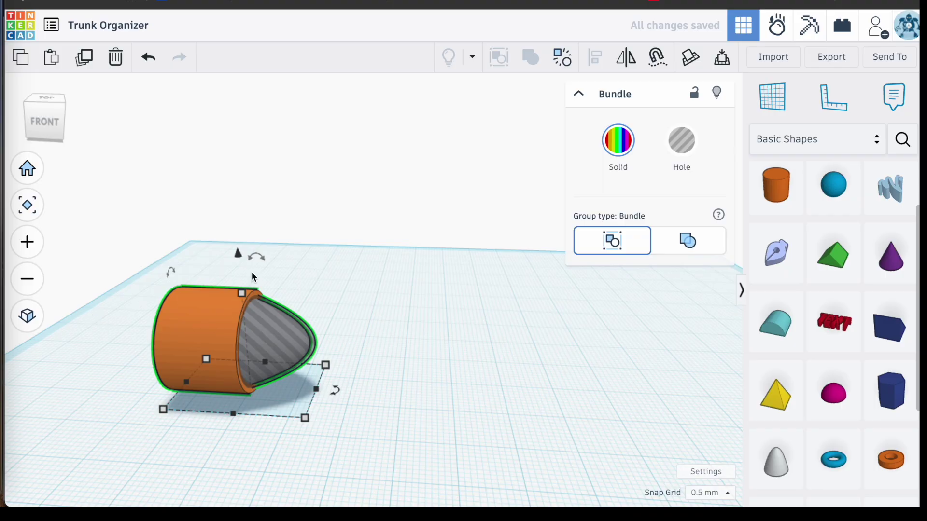
Duplicate the bundle and move the copy along the cylinder axis, leaving a narrow gap between the two cylinders
click(265, 255)
click(267, 325)
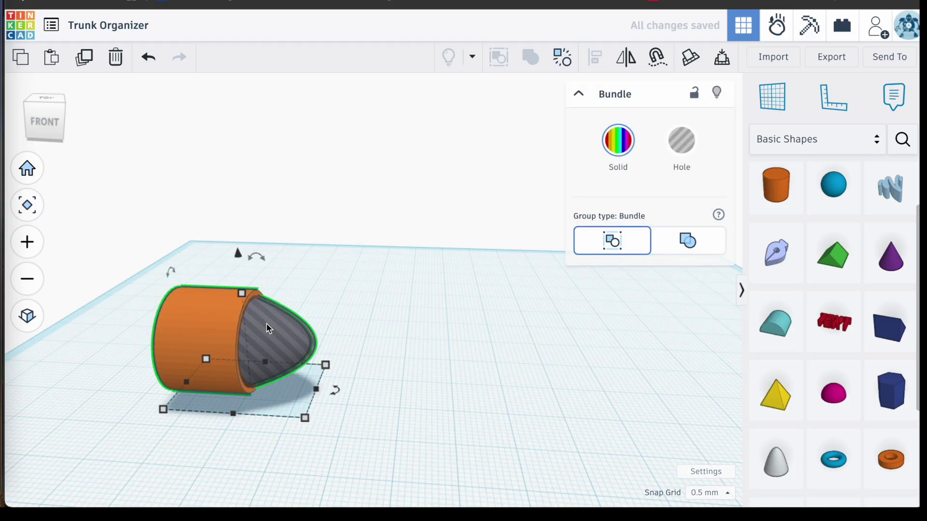
key(Right)
key(Right)
key(Right)
key(Right)
key(Right)
key(Right)
key(Right)
key(Right)
key(Right)
key(Right)
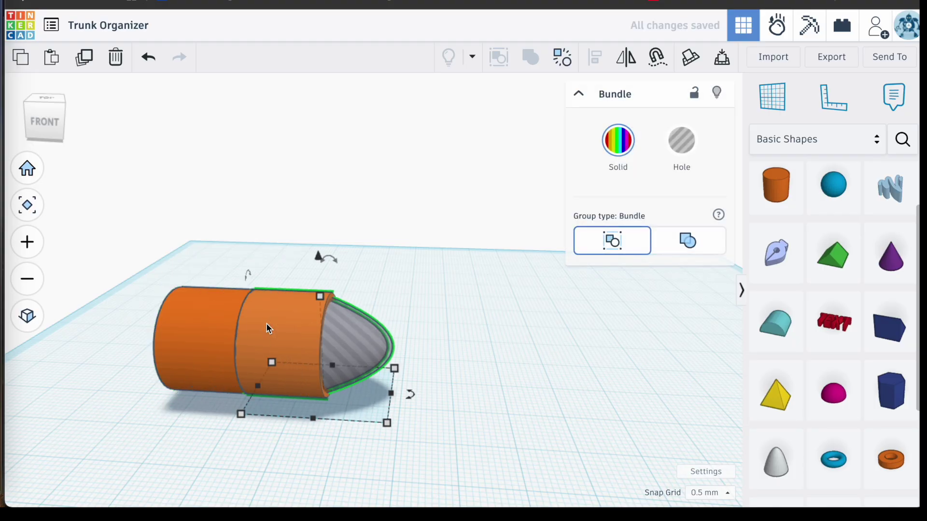
key(Right)
key(Right)
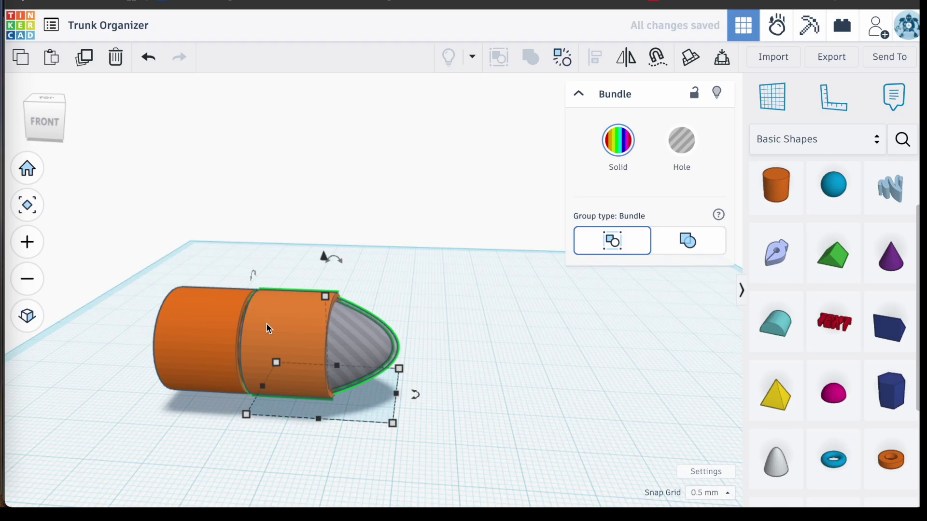
scroll(227, 306, up, 6)
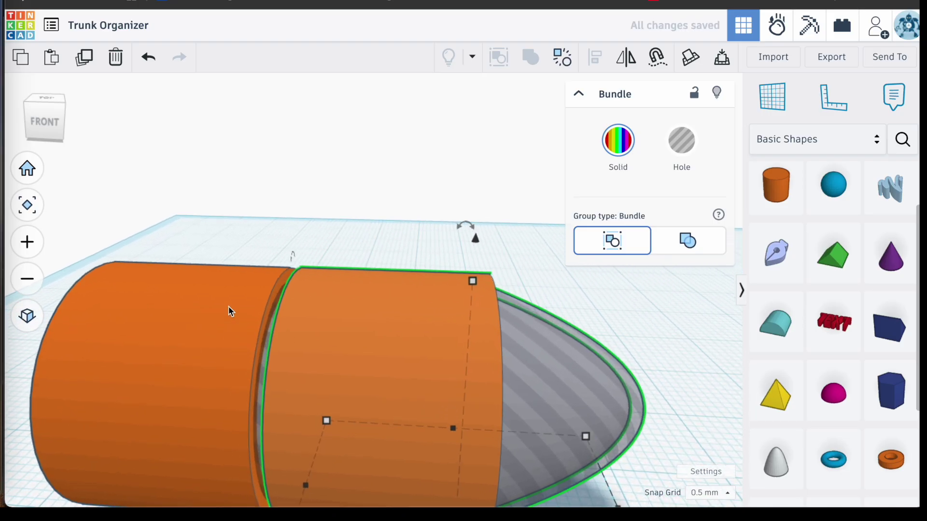
scroll(261, 273, down, 4)
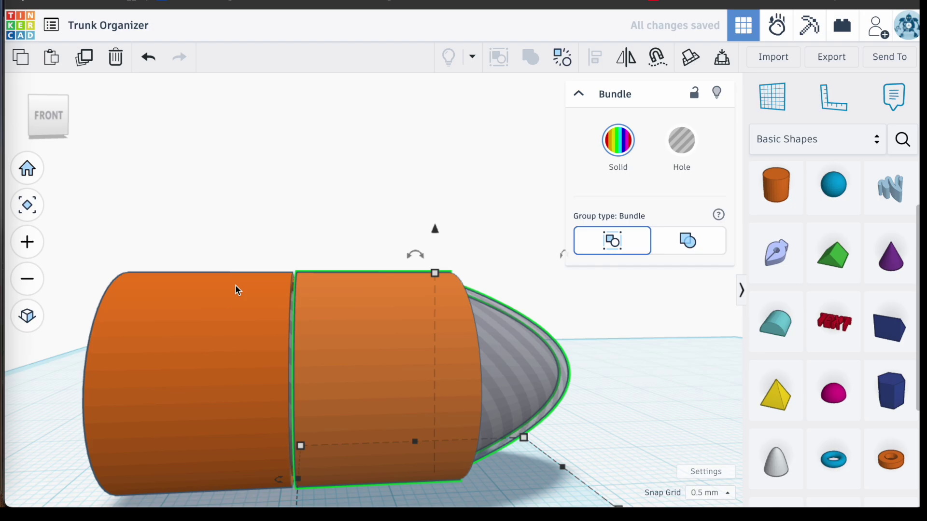
Repeat the offset duplication of the bundle until six segments form a continuous row
scroll(236, 290, down, 5)
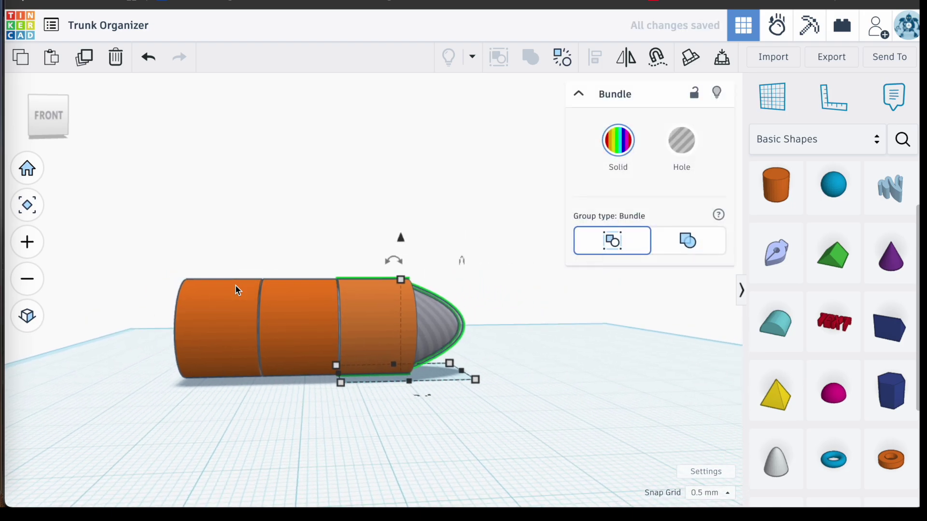
key(ctrl+d)
key(ctrl+d)
key(ctrl+d)
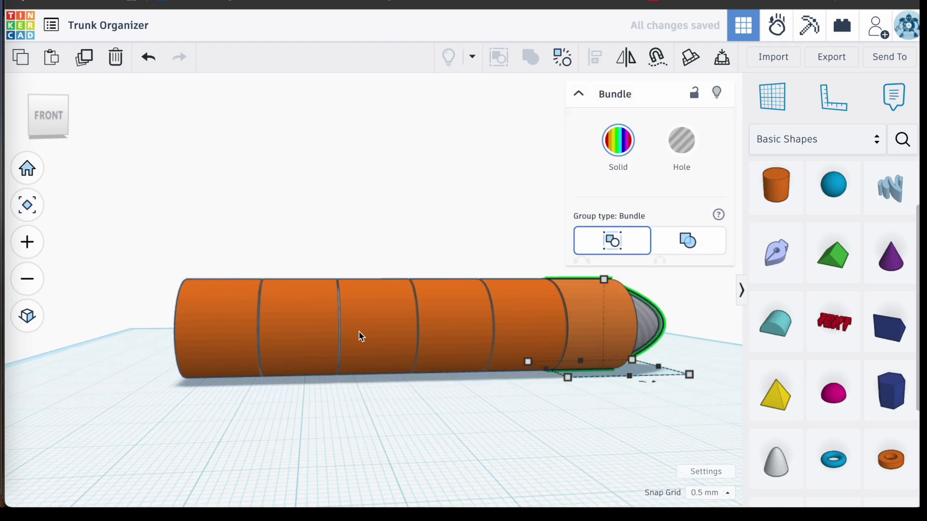
click(543, 438)
scroll(609, 410, down, 2)
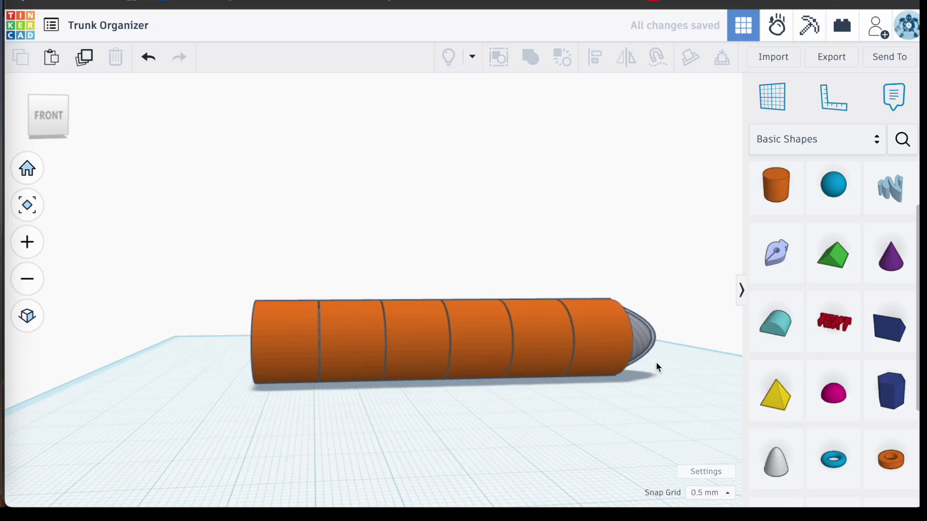
Ungroup the end bundle at the pointed end of the row and delete the extra bundle overlapping it
scroll(664, 358, up, 4)
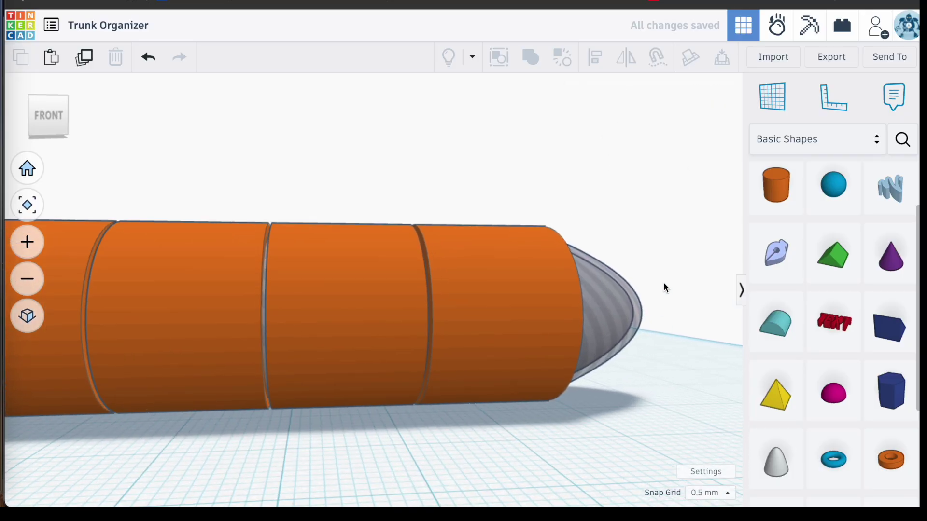
right_drag(663, 282, 634, 315)
click(624, 331)
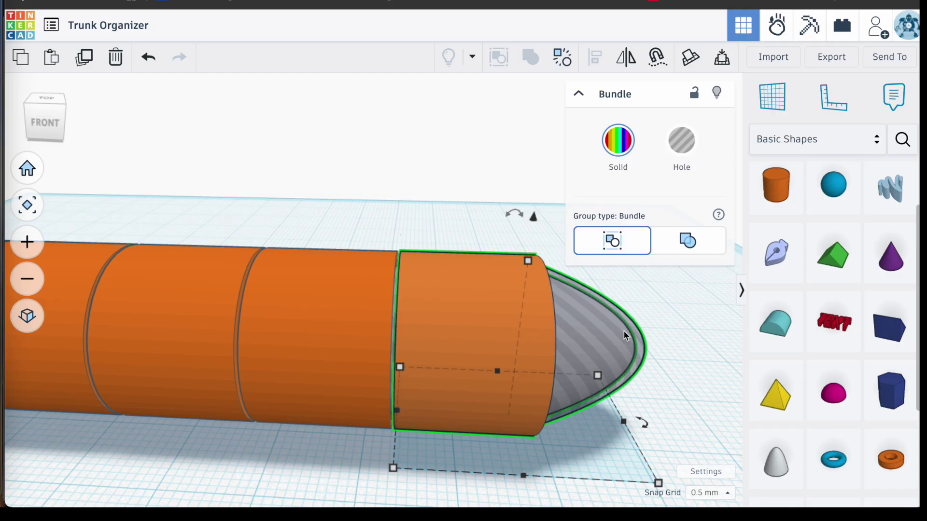
click(567, 66)
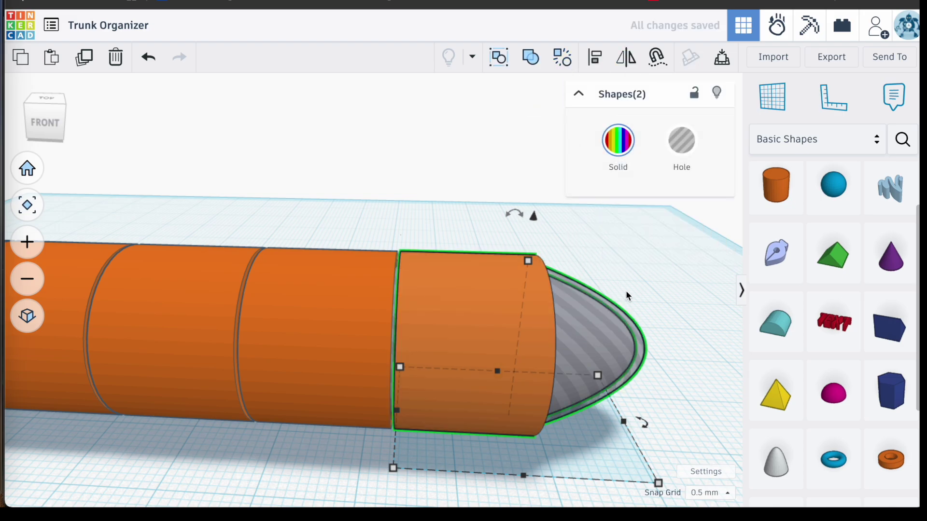
click(610, 339)
key(Delete)
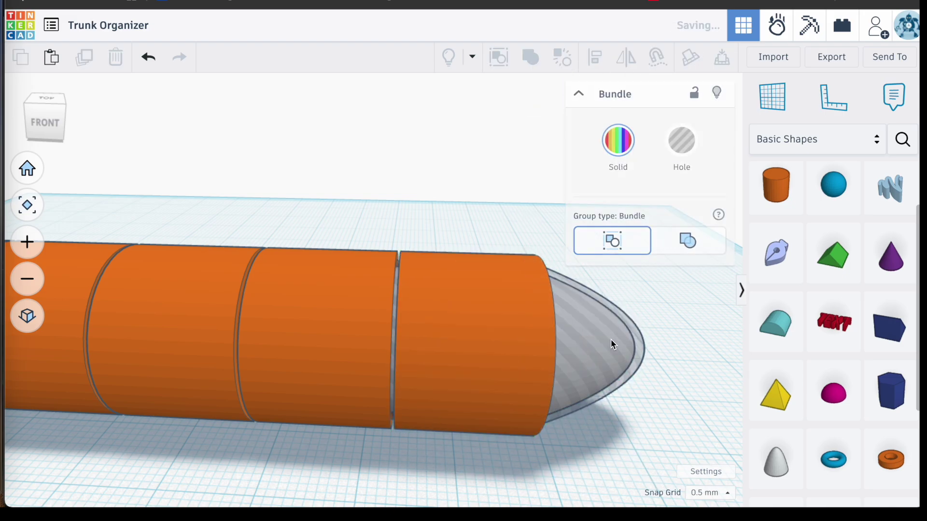
Ungroup the remaining end bundle and delete both its hole and solid paraboloids, keeping only the plain cylinder
click(630, 356)
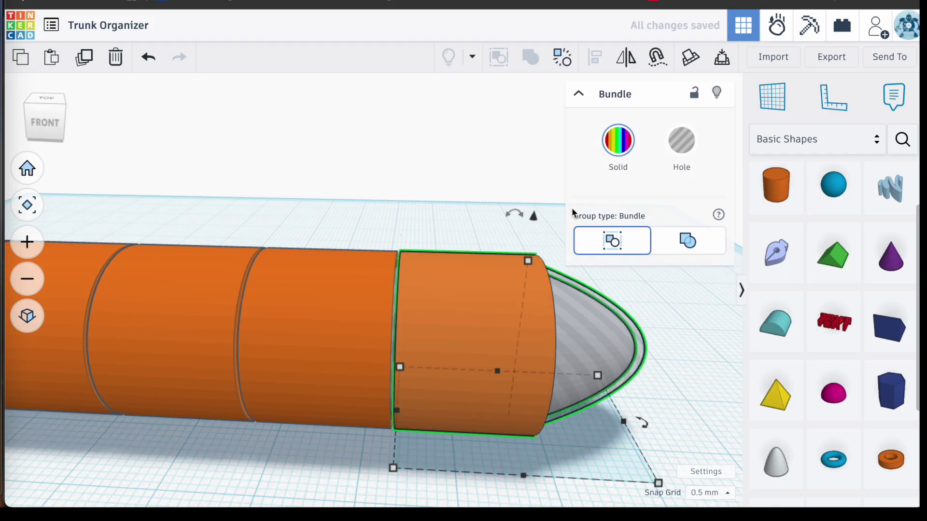
click(561, 62)
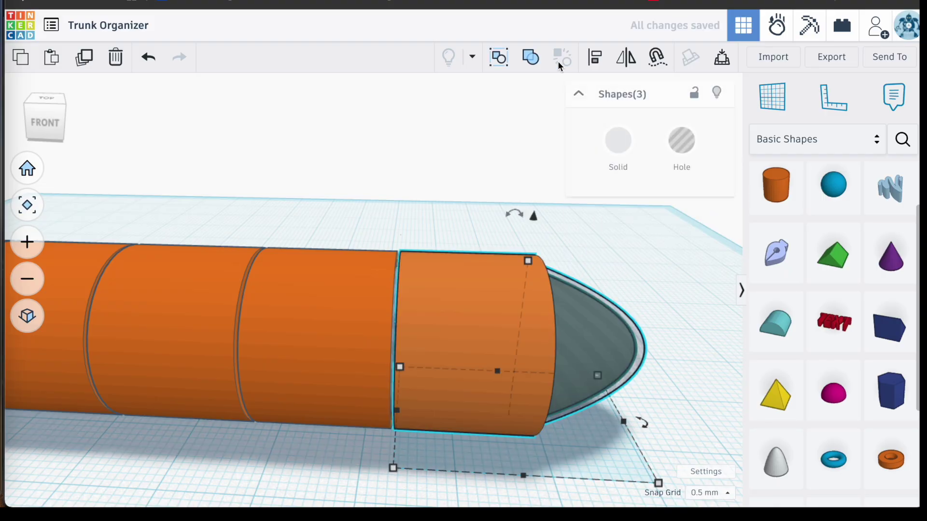
click(654, 288)
click(619, 347)
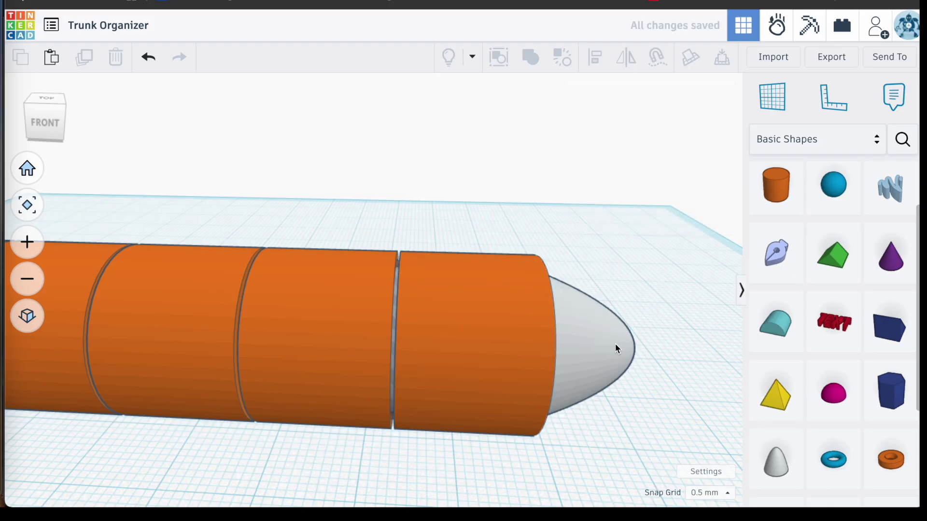
click(616, 345)
key(Delete)
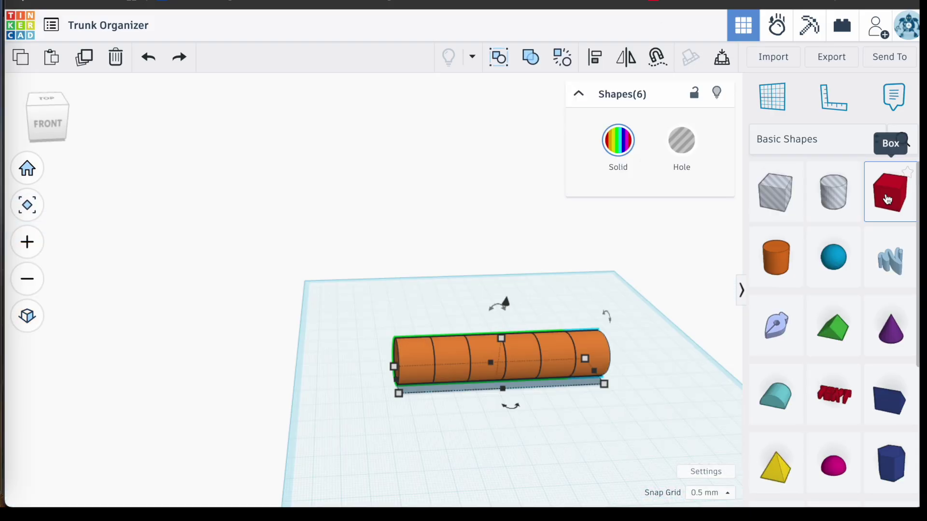
Place a solid box in front of the cylinder row and make it 15 mm wide and 5 mm high
click(886, 198)
drag(459, 452, 434, 445)
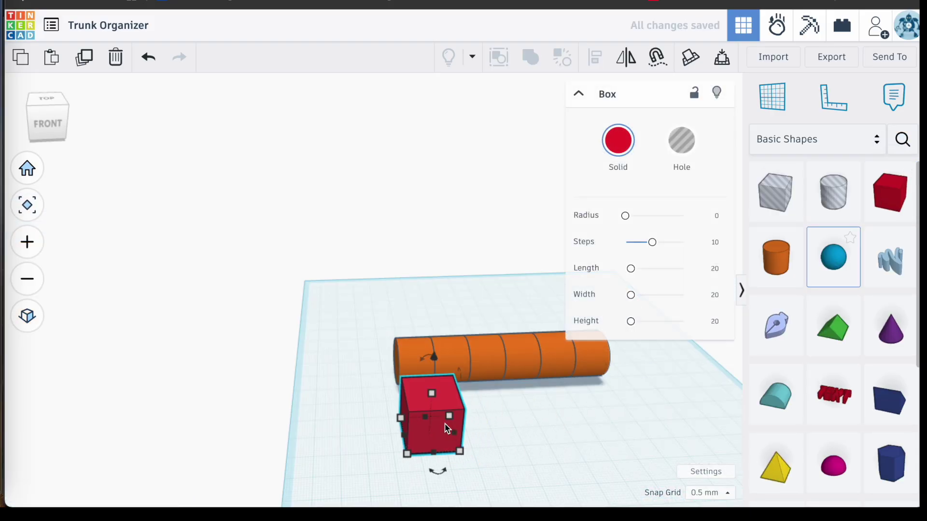
click(413, 379)
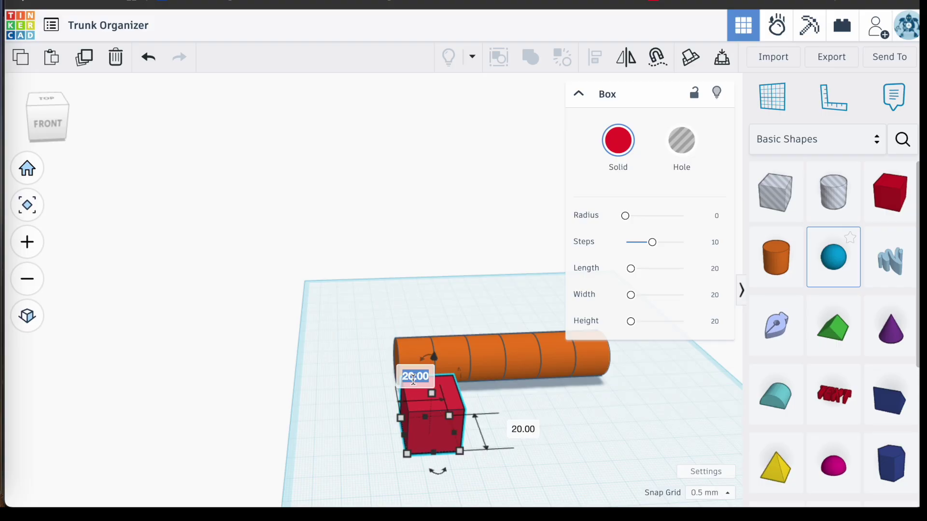
text(15)
key(Return)
click(425, 394)
click(502, 415)
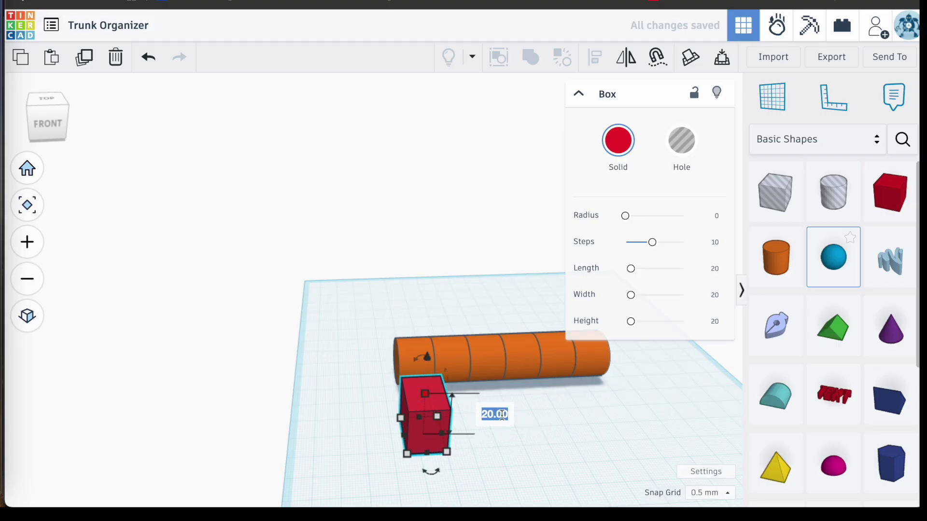
text(5)
key(Return)
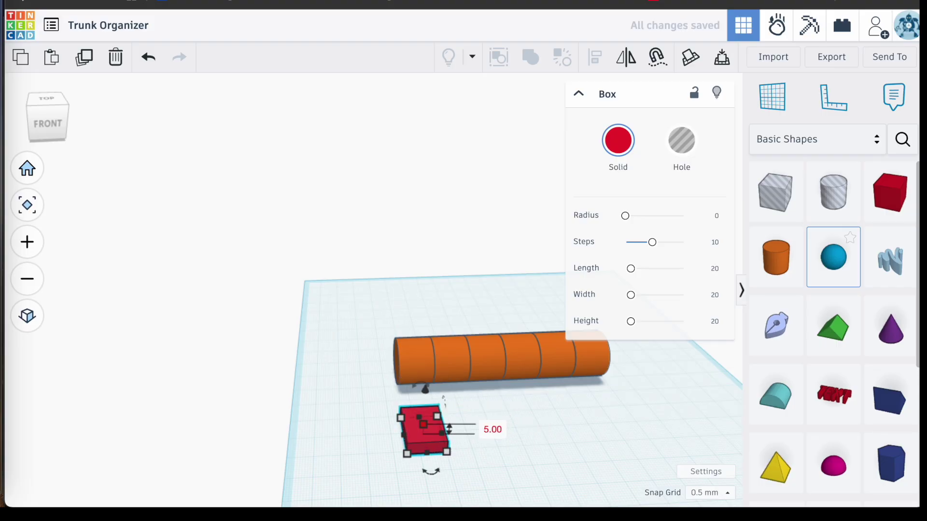
Line the box up with the first cylinder segment and move it partway under that segment's near side
scroll(489, 425, up, 3)
shift+click(359, 319)
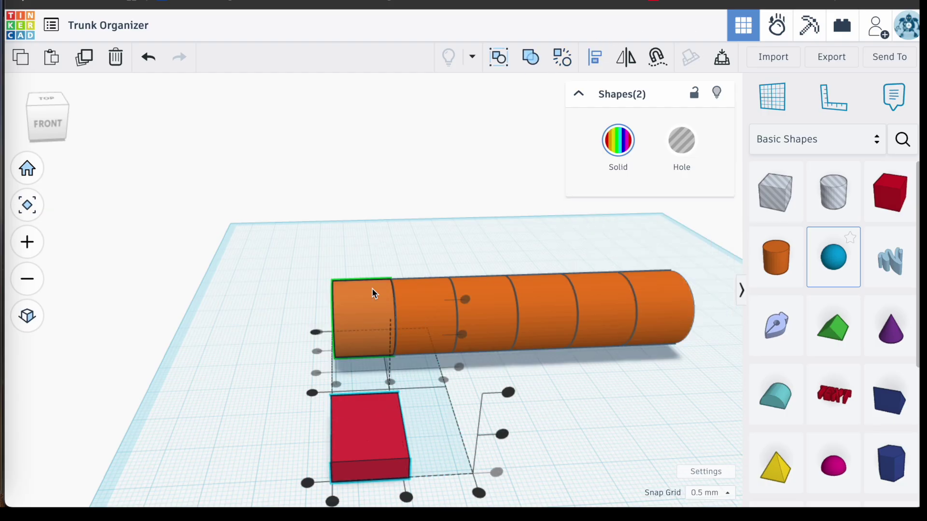
click(368, 438)
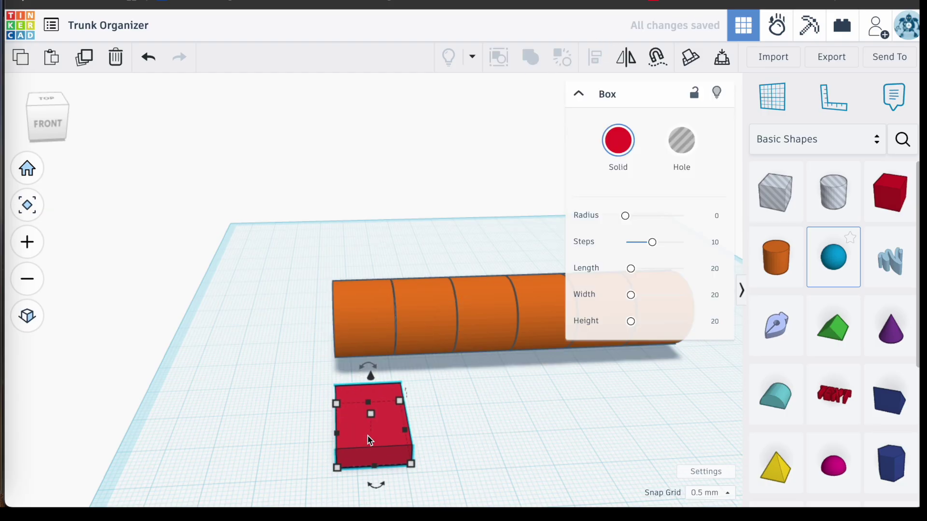
right_drag(368, 440, 287, 396)
key(Left)
key(Left)
key(Left)
key(Left)
key(Left)
key(Left)
key(Left)
key(Left)
key(Left)
key(Left)
key(Left)
key(Left)
scroll(481, 358, up, 5)
scroll(318, 370, down, 5)
scroll(318, 372, up, 5)
scroll(288, 396, down, 5)
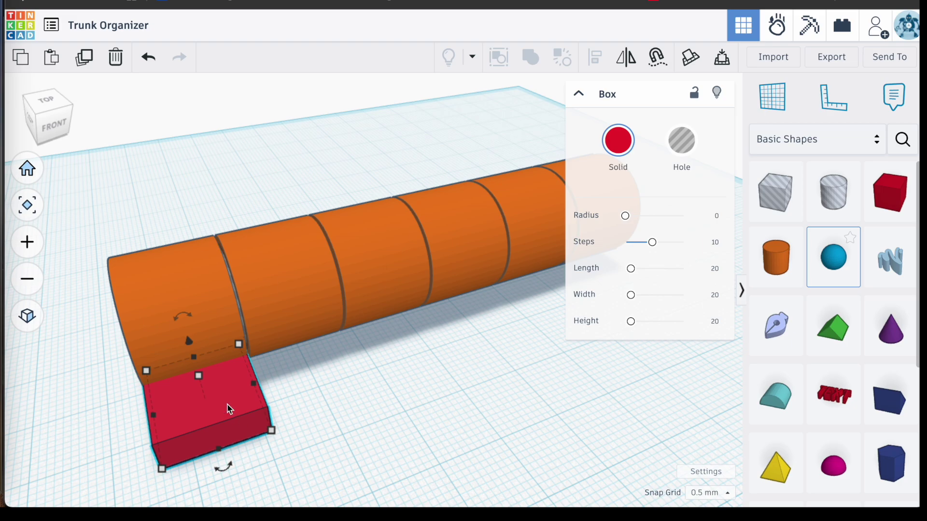
Copy the box and place the copies beside the third and fifth cylinder segments in the same alignment
mouse_move(199, 375)
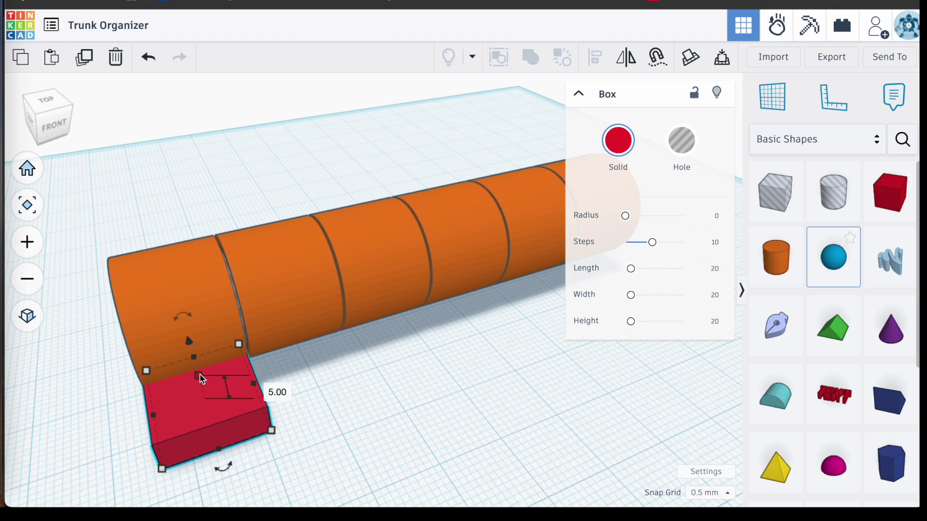
key(super+c)
key(super+v)
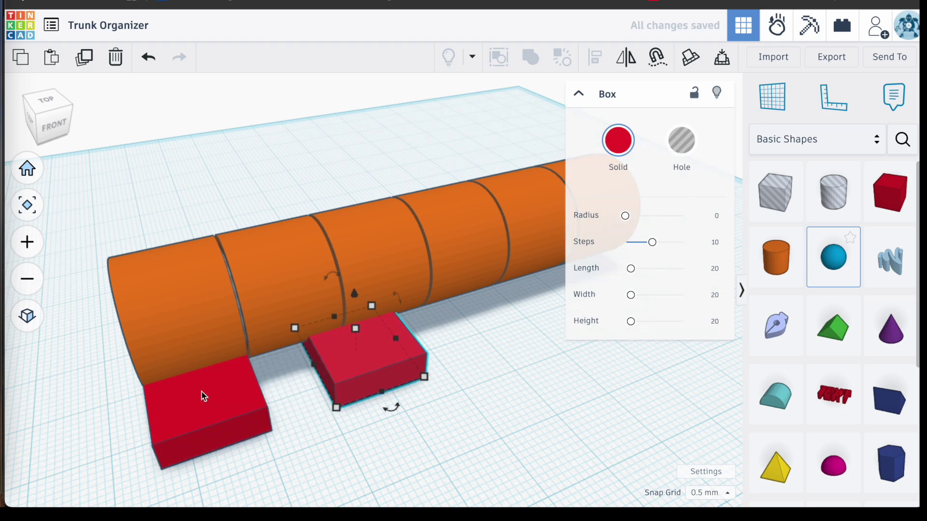
scroll(201, 393, up, 3)
scroll(202, 393, down, 3)
scroll(431, 300, up, 3)
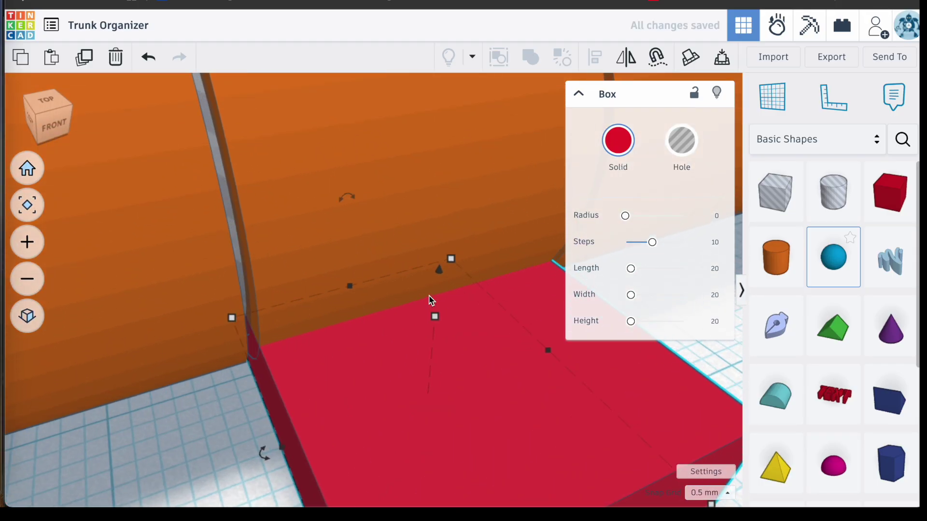
scroll(429, 296, down, 3)
key(super+v)
scroll(542, 268, up, 3)
scroll(542, 269, down, 3)
click(528, 371)
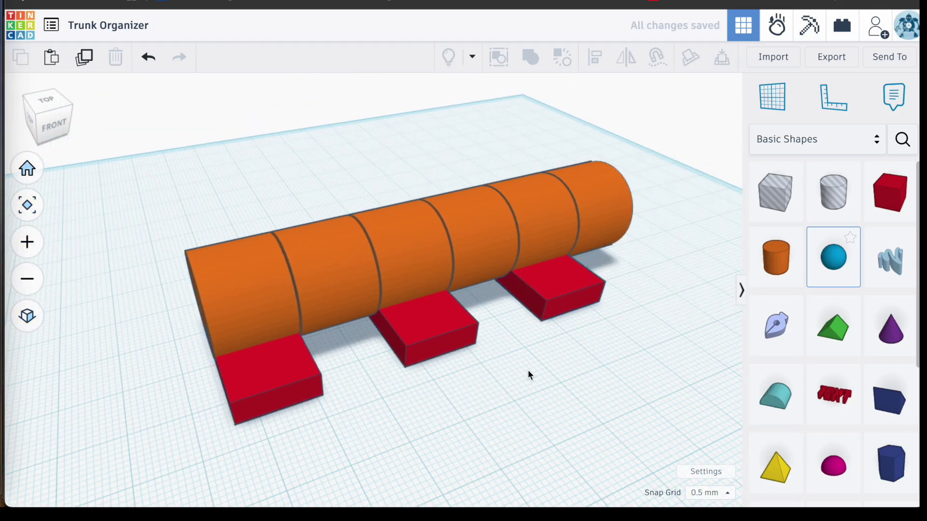
Select the three boxes along the row together and duplicate them in place
right_drag(528, 370, 620, 404)
click(525, 226)
shift+click(475, 321)
click(449, 426)
click(421, 437)
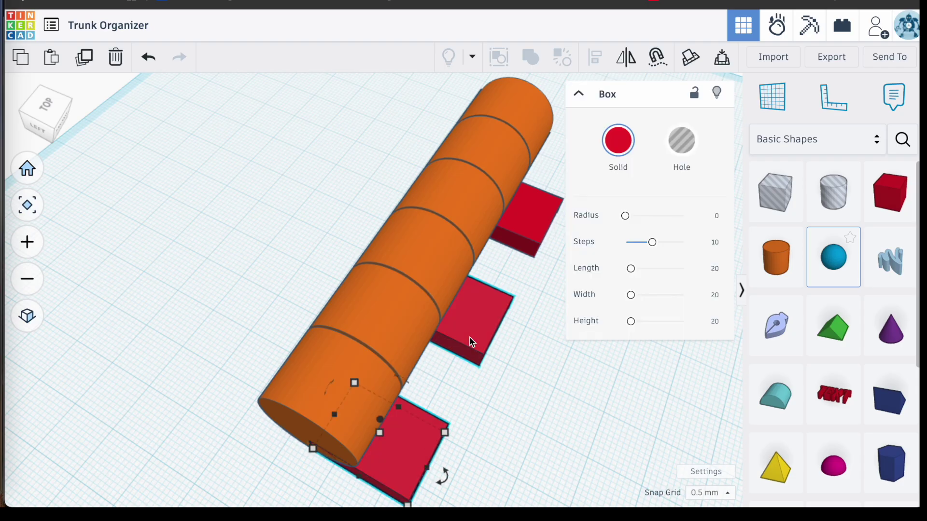
shift+click(470, 338)
shift+click(519, 229)
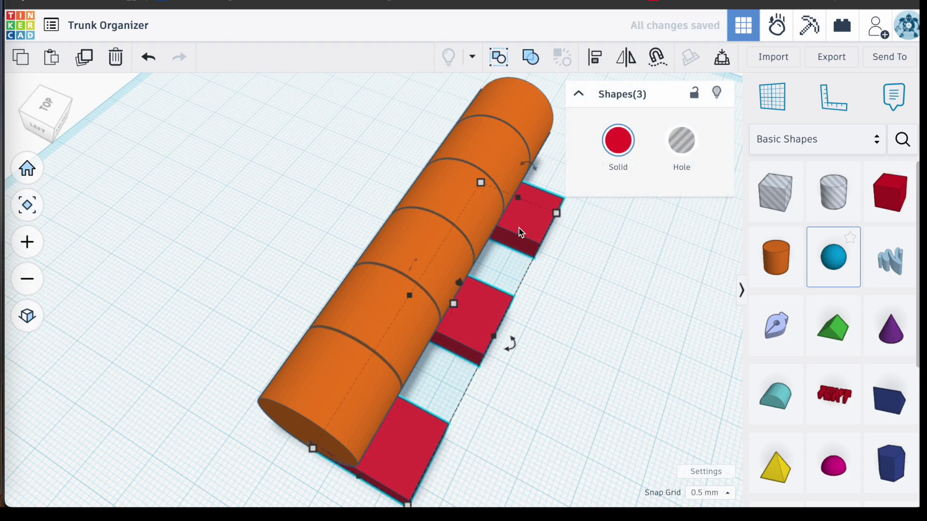
right_drag(521, 232, 153, 164)
key(ctrl+d)
Move the three duplicated boxes across to the opposite side of the cylinder row, partly beneath the same segments
scroll(373, 218, up, 3)
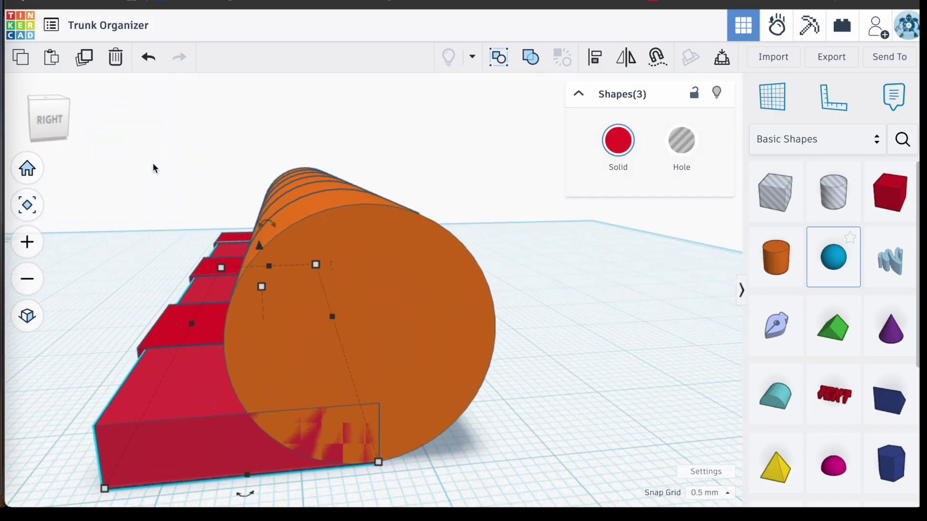
key(Right)
key(Right)
key(Right)
key(Right)
key(Right)
key(Right)
key(Right)
key(Right)
key(Right)
key(Right)
key(Right)
key(Right)
key(Right)
key(Right)
key(Right)
key(Right)
key(Right)
key(Right)
key(Right)
key(Right)
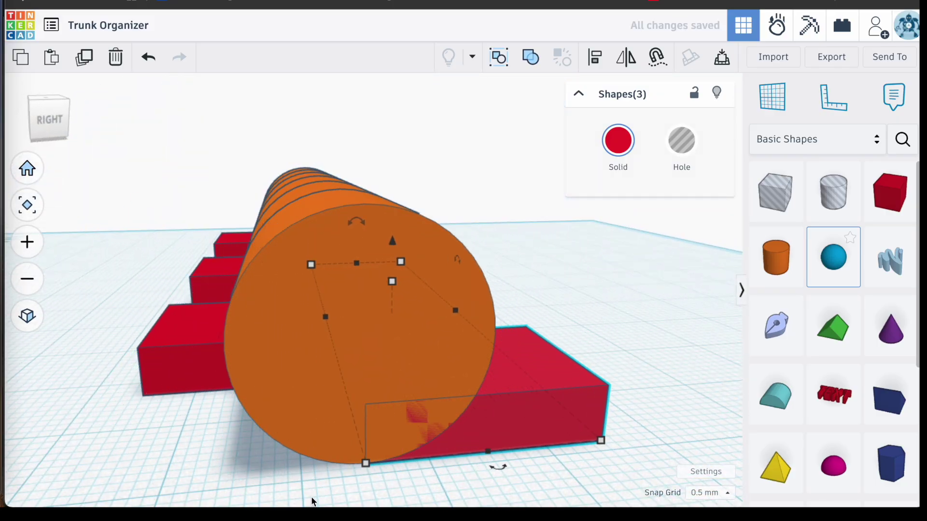
scroll(356, 465, up, 4)
click(404, 481)
right_drag(404, 482, 481, 504)
scroll(481, 506, down, 5)
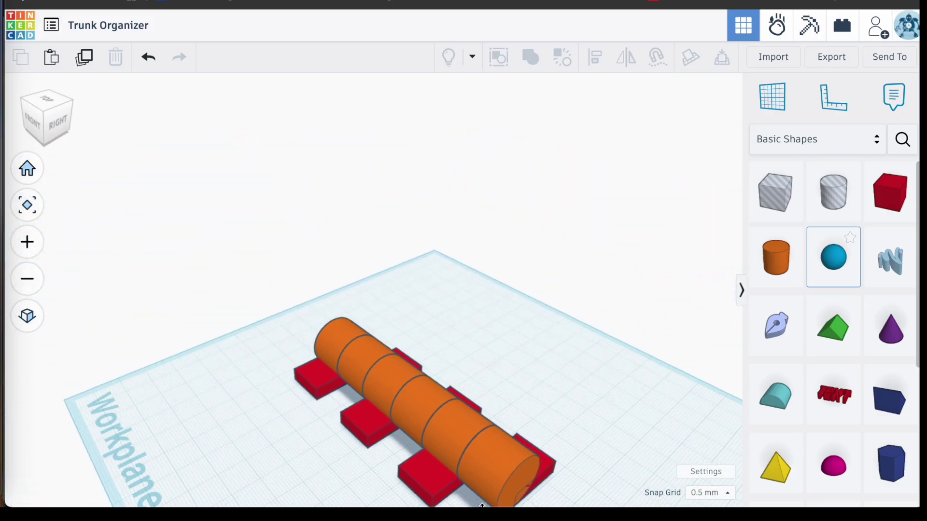
Place a new box in front of the cylinder row, near the first small side box
click(437, 413)
right_drag(437, 413, 561, 385)
scroll(561, 385, down, 5)
click(888, 200)
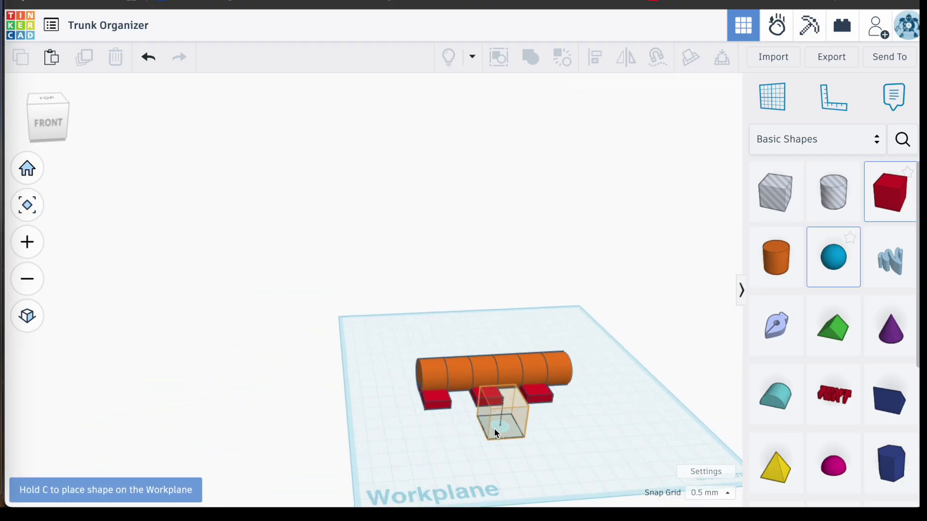
drag(494, 428, 456, 423)
click(566, 434)
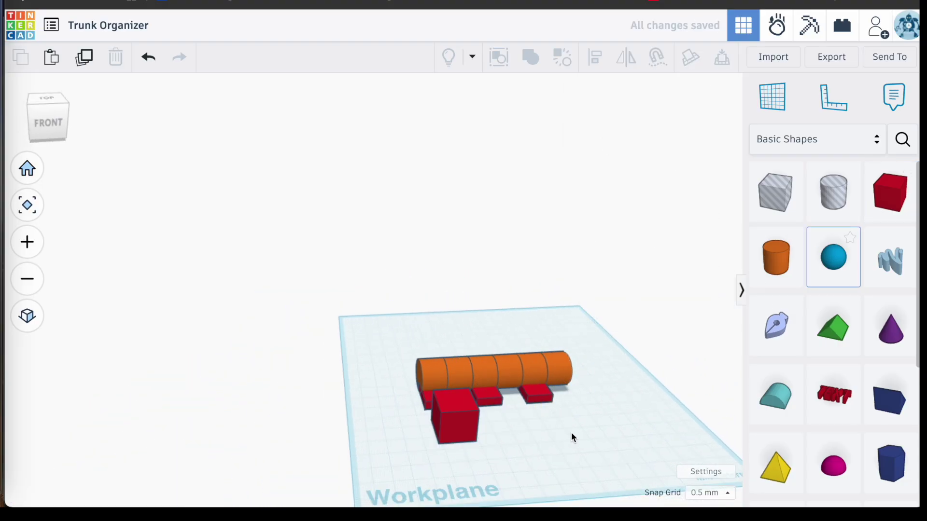
Set the new box's length along the cylinder row to 100 mm and its height to 5 mm
scroll(570, 432, up, 3)
click(416, 421)
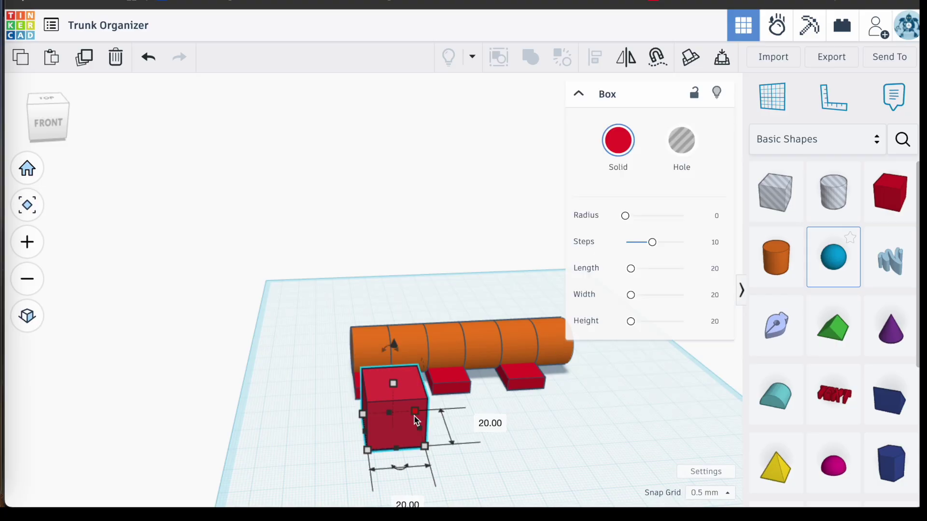
click(379, 373)
text(100)
key(Return)
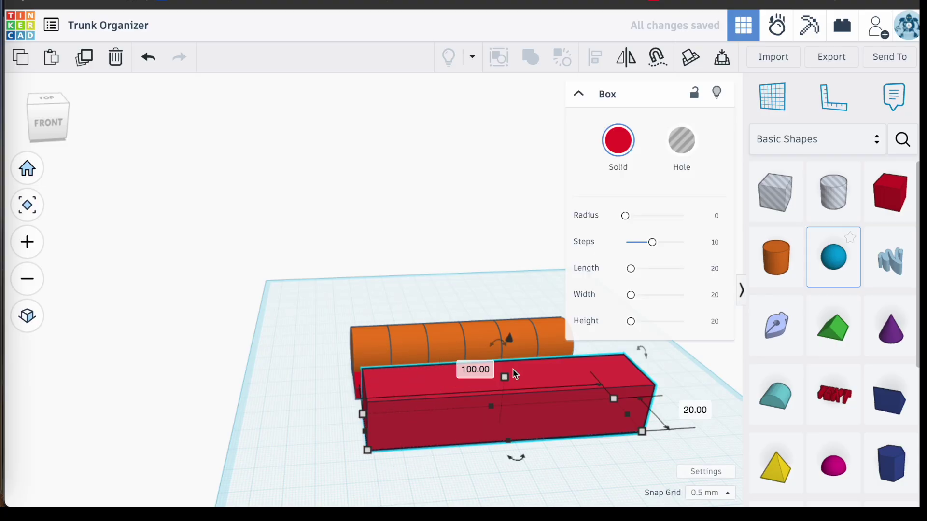
click(573, 400)
text(5)
key(Return)
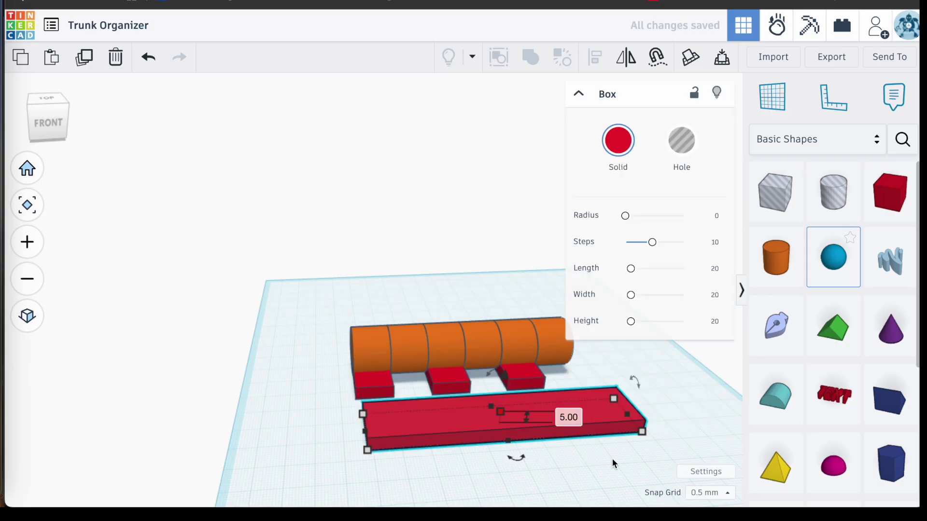
Set the flat box's width to 80 mm to form a large plate
right_drag(641, 433, 745, 444)
click(480, 439)
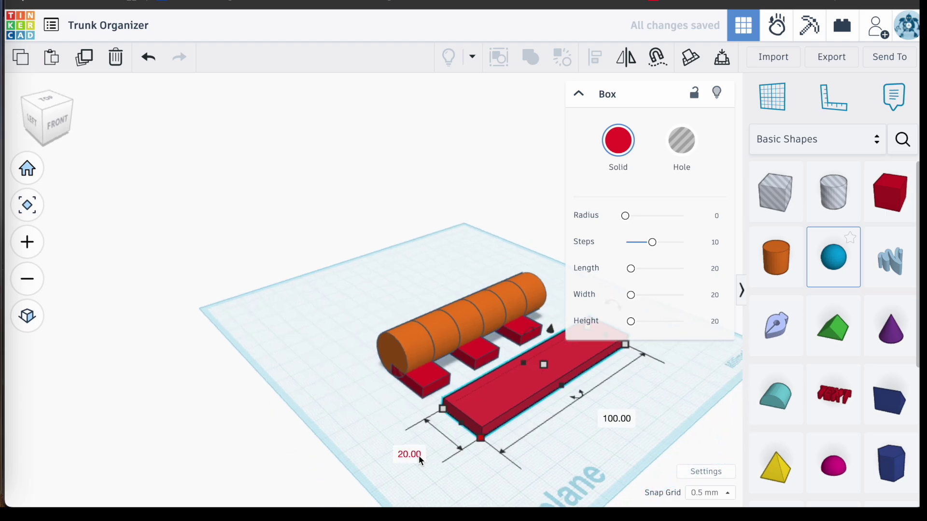
click(418, 456)
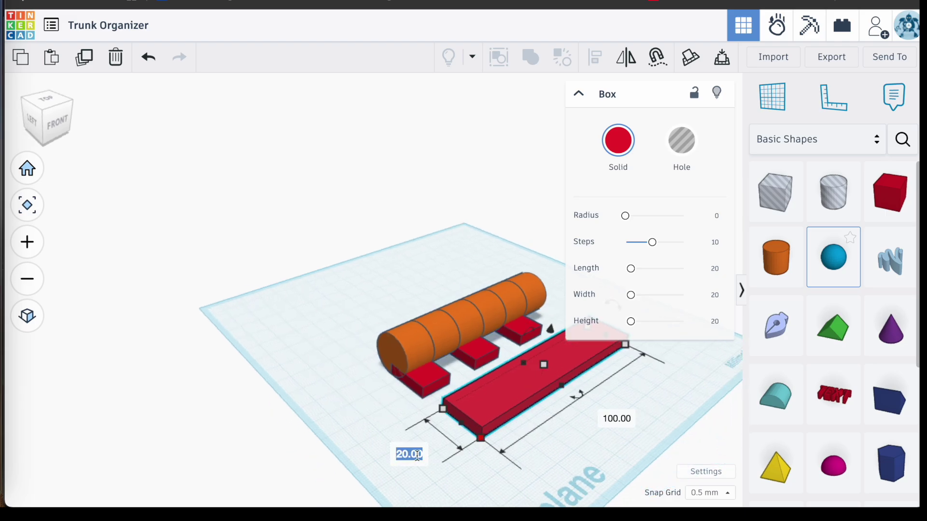
text(80)
key(Return)
click(445, 451)
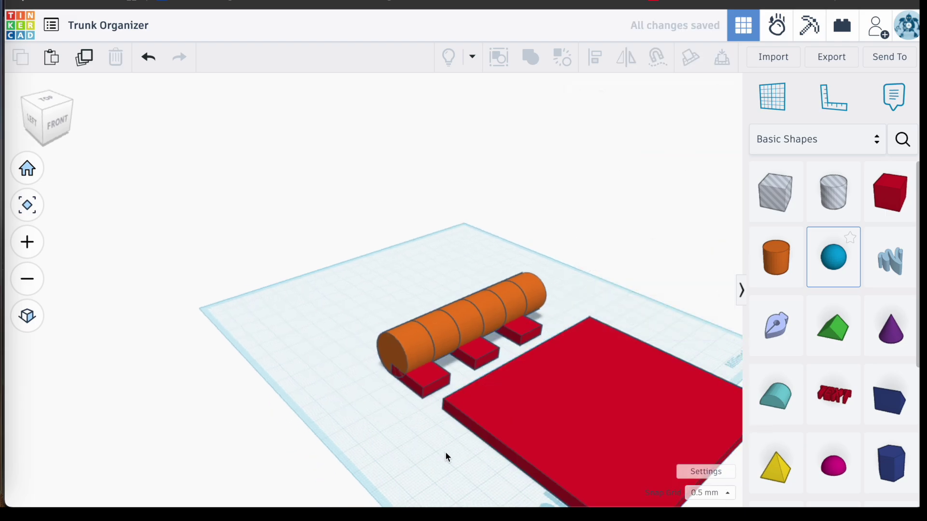
Select all cylinder segments, joints and small side boxes without the large plate, and combine them as a Union group
right_drag(445, 451, 549, 389)
click(549, 389)
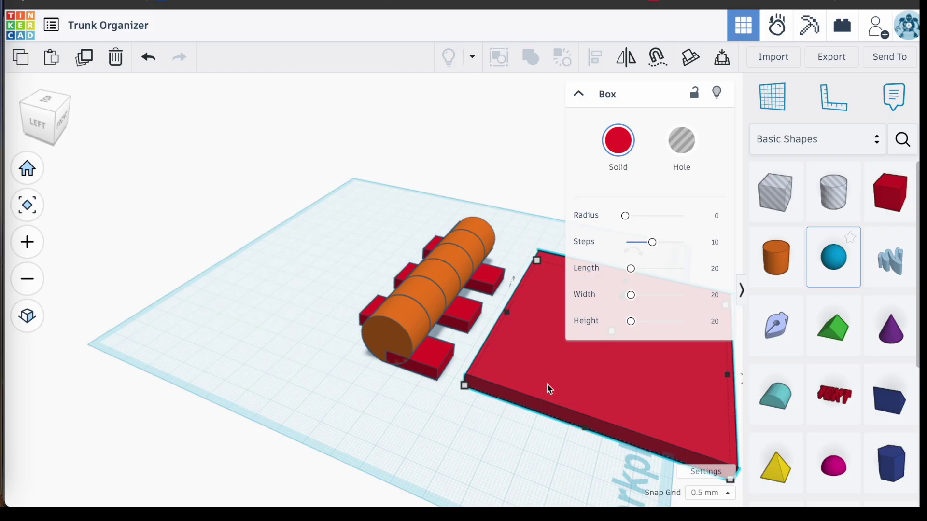
click(456, 197)
right_drag(457, 197, 335, 299)
drag(333, 281, 332, 385)
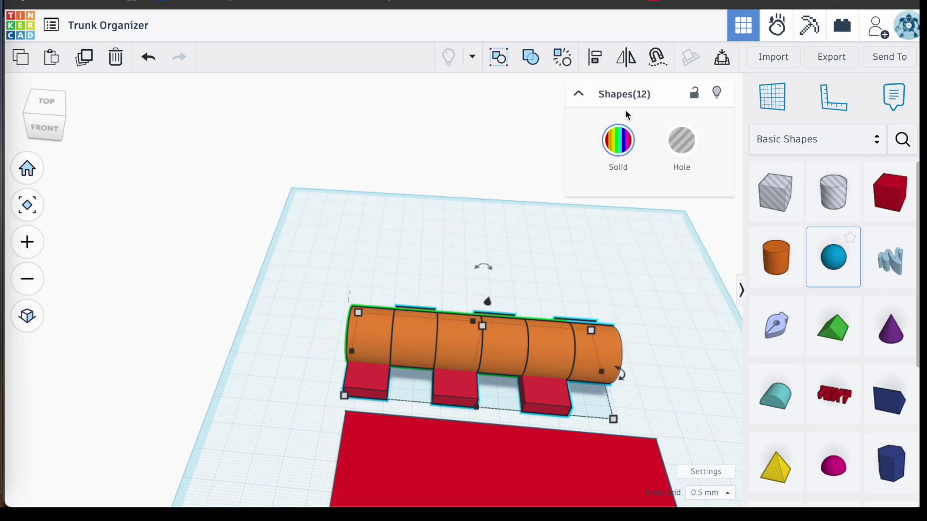
click(530, 57)
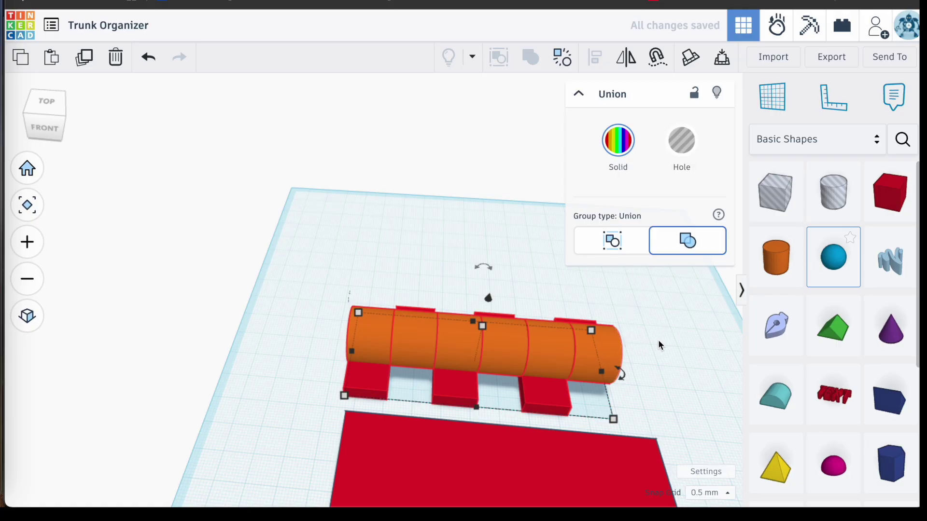
Examine the paraboloid joints and clearances between the cylinder segments inside the union
scroll(659, 338, up, 4)
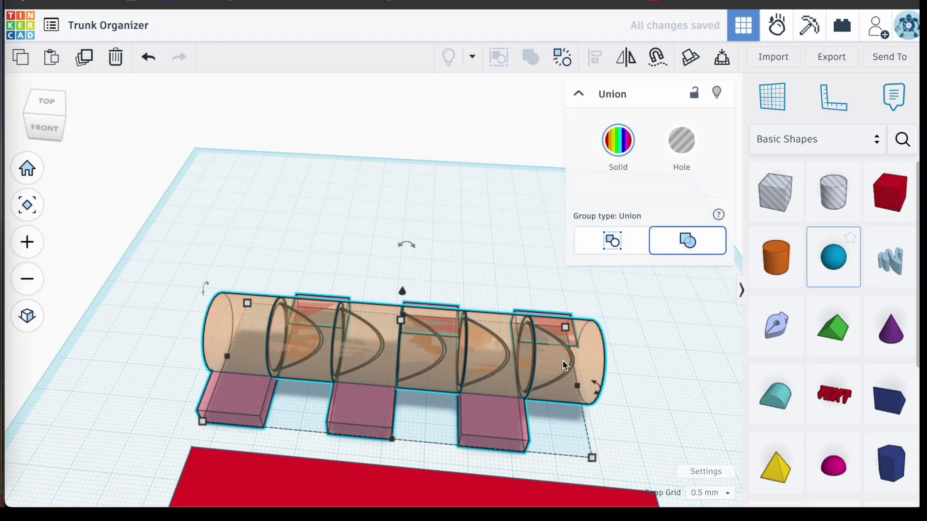
scroll(574, 374, up, 5)
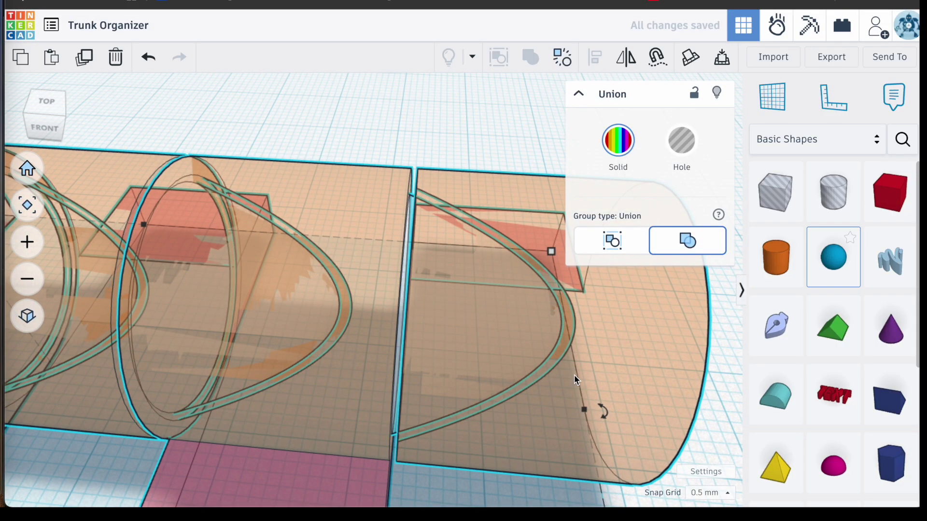
right_drag(575, 374, 430, 343)
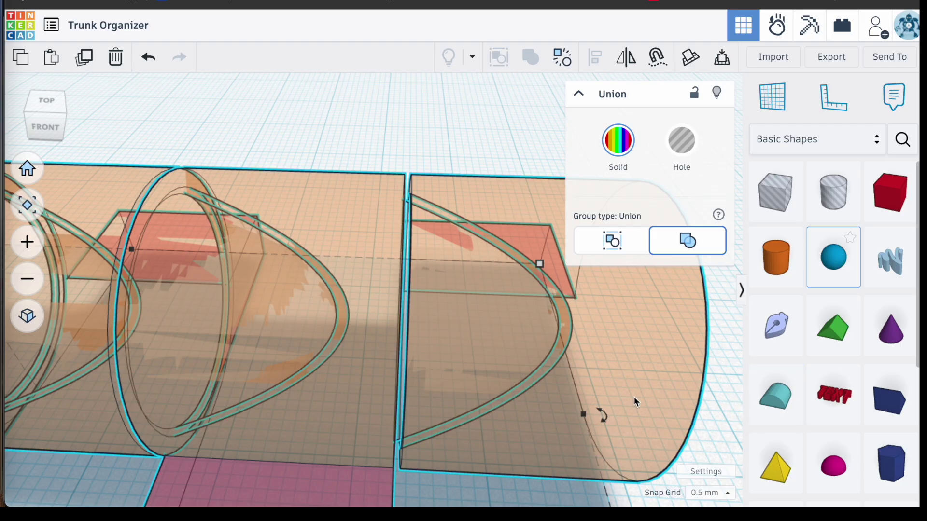
scroll(488, 324, up, 5)
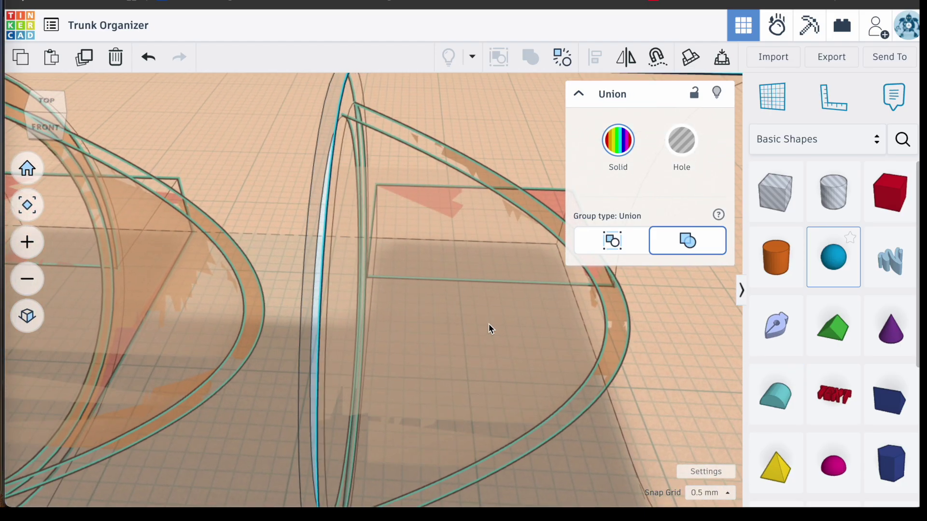
right_drag(501, 311, 485, 340)
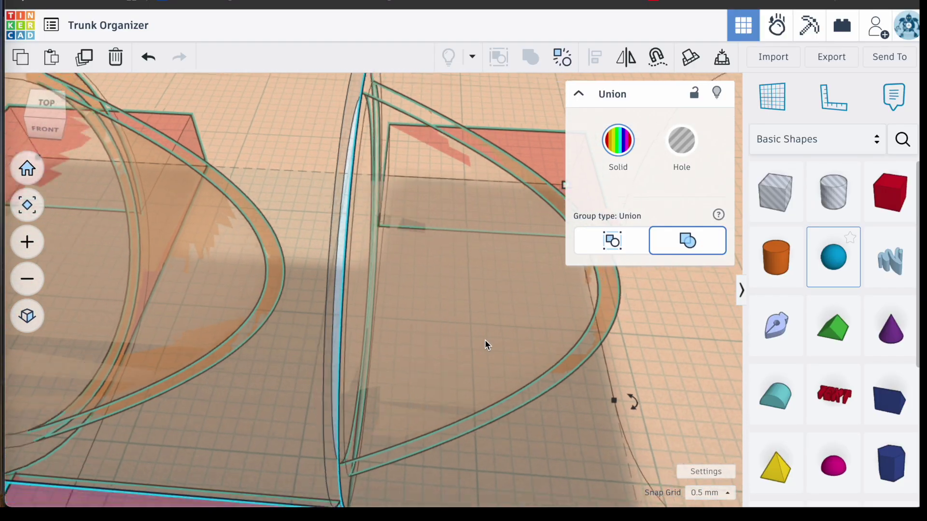
scroll(485, 340, down, 5)
scroll(485, 340, down, 5)
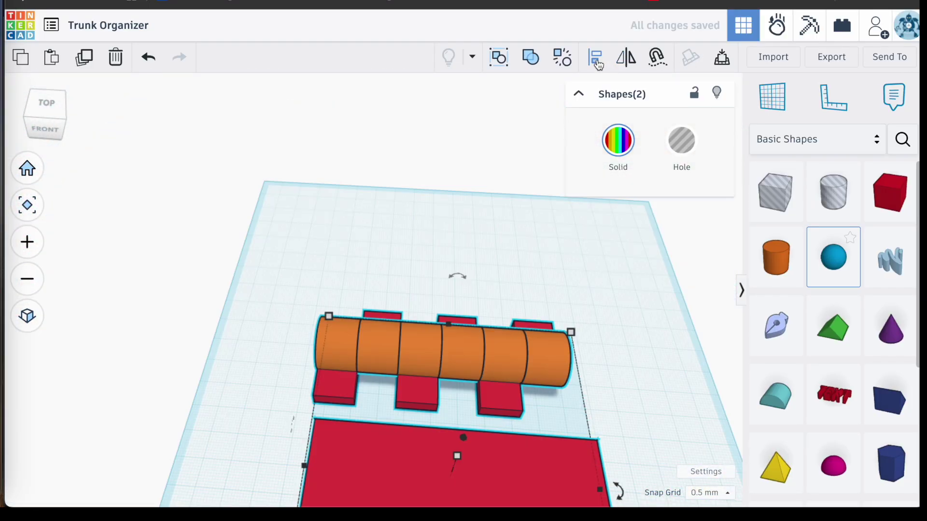
Center the large plate lengthwise on the cylinder row and move it partly over the near-side small boxes
click(596, 59)
click(436, 428)
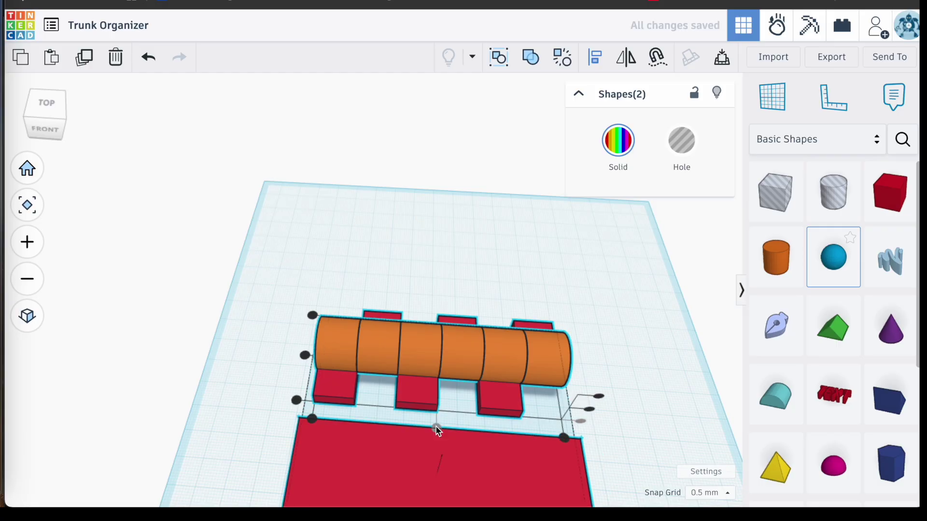
click(388, 451)
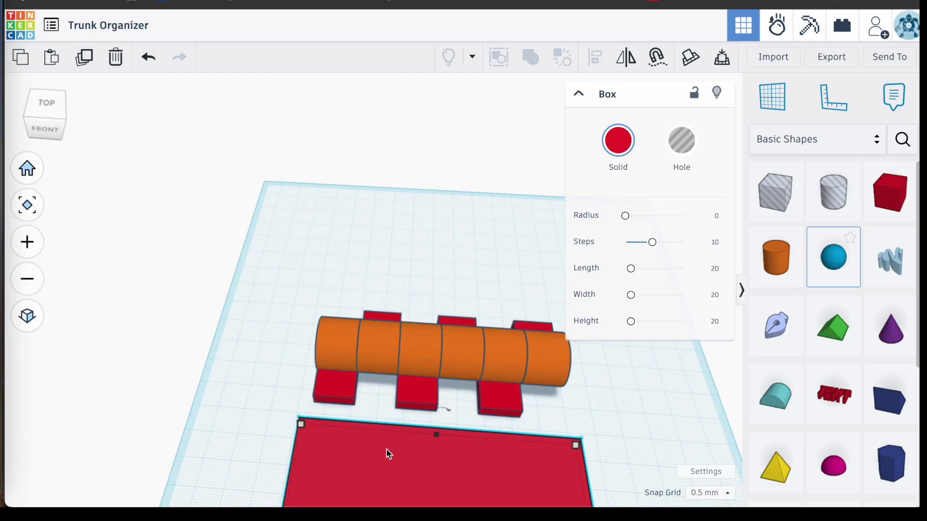
key(Up)
key(Up)
key(Up)
key(Up)
key(Up)
key(Up)
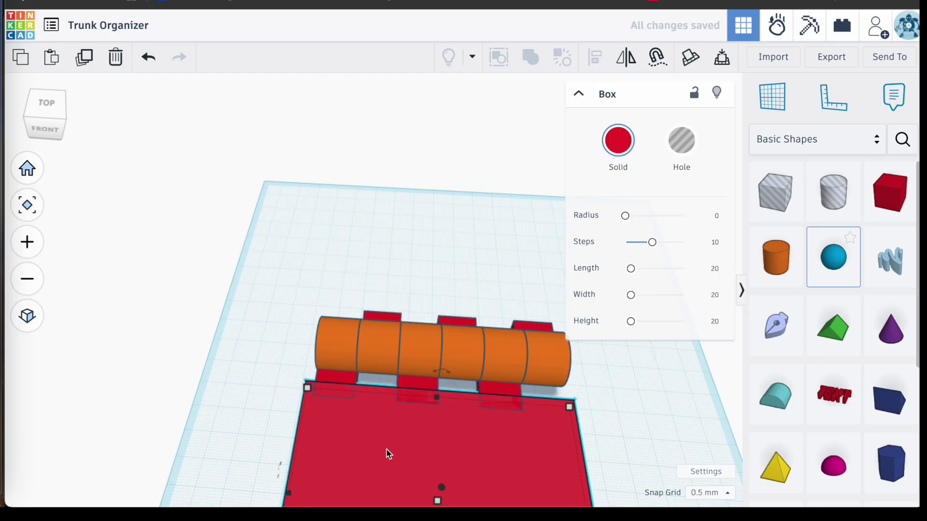
Move the plate further over the near-side small boxes until its edge sits close beside the cylinders
scroll(513, 438, up, 3)
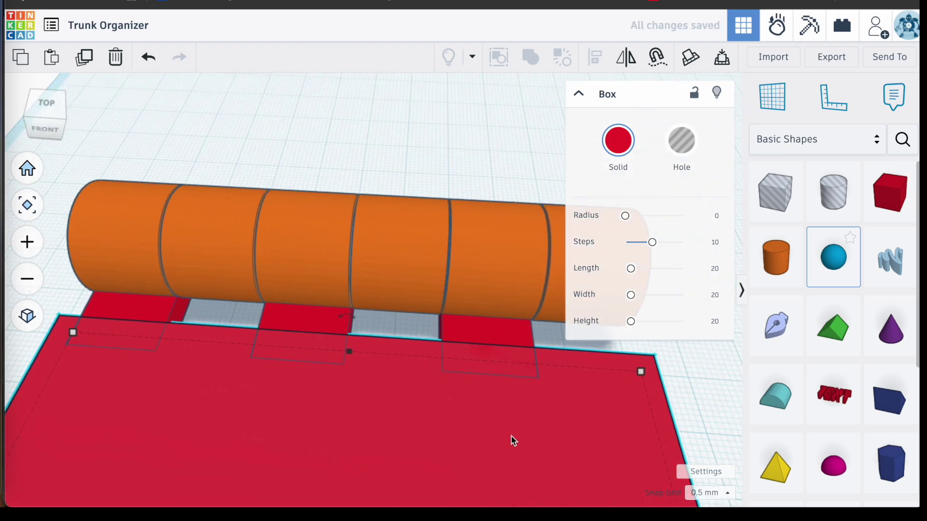
right_drag(514, 439, 614, 389)
scroll(614, 389, down, 5)
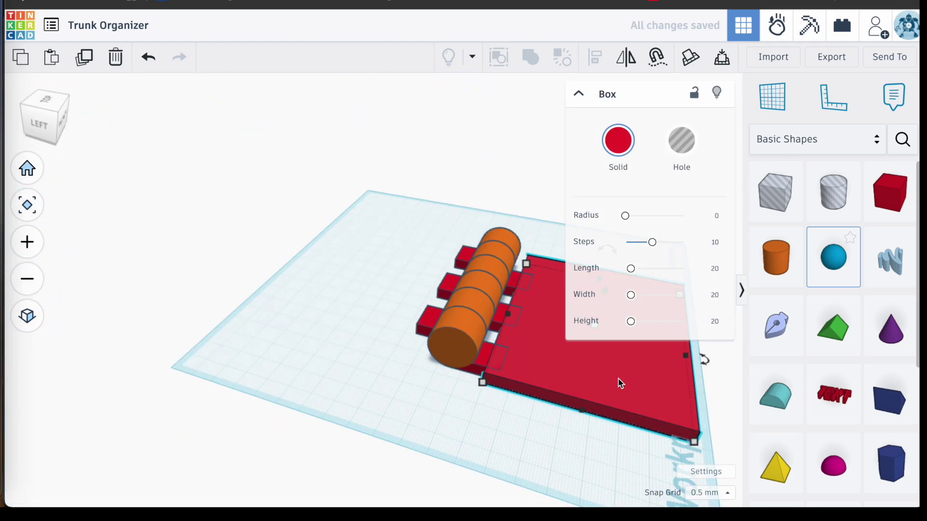
key(Up)
key(Up)
key(Up)
key(Up)
key(Up)
key(Up)
key(Up)
key(Up)
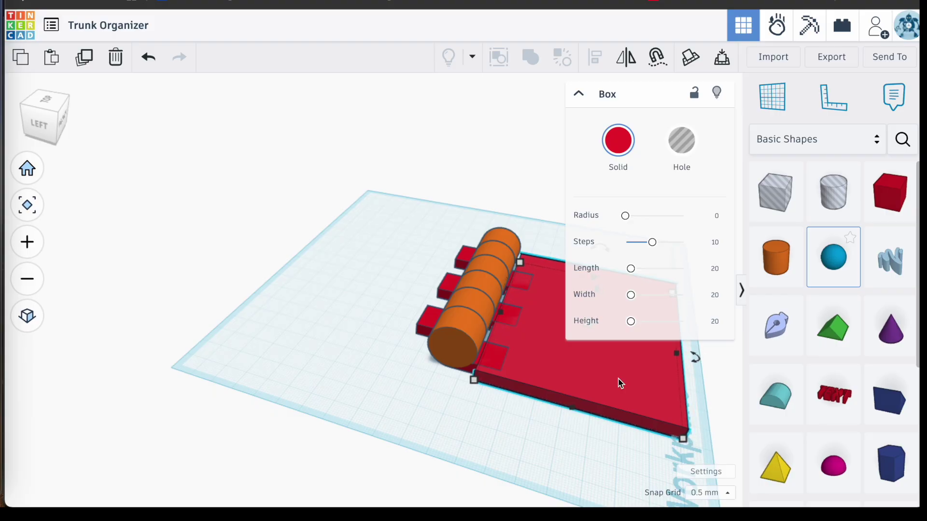
Duplicate the large plate and move the copy across to the opposite side of the cylinder row
scroll(554, 368, up, 2)
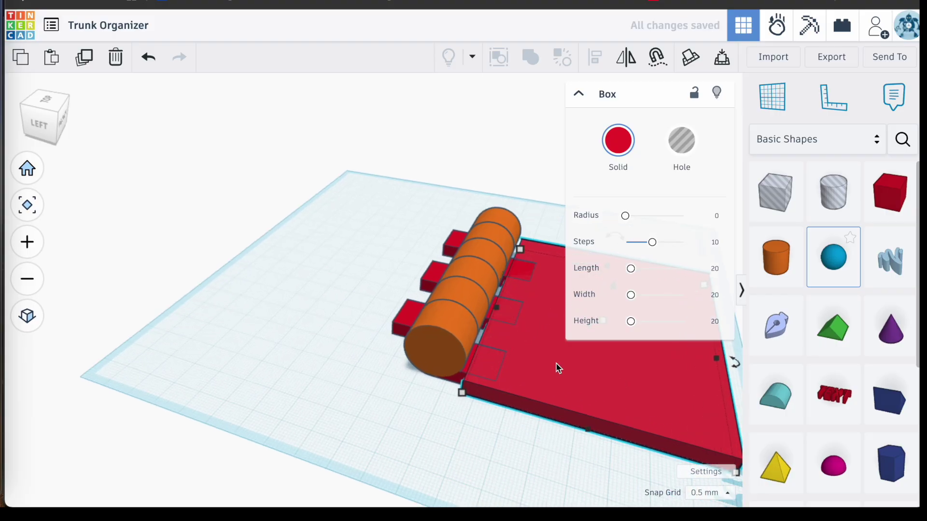
key(Up)
key(Up)
key(Up)
key(Up)
key(Up)
key(Up)
key(Up)
key(Up)
key(Up)
key(Up)
key(Up)
key(Up)
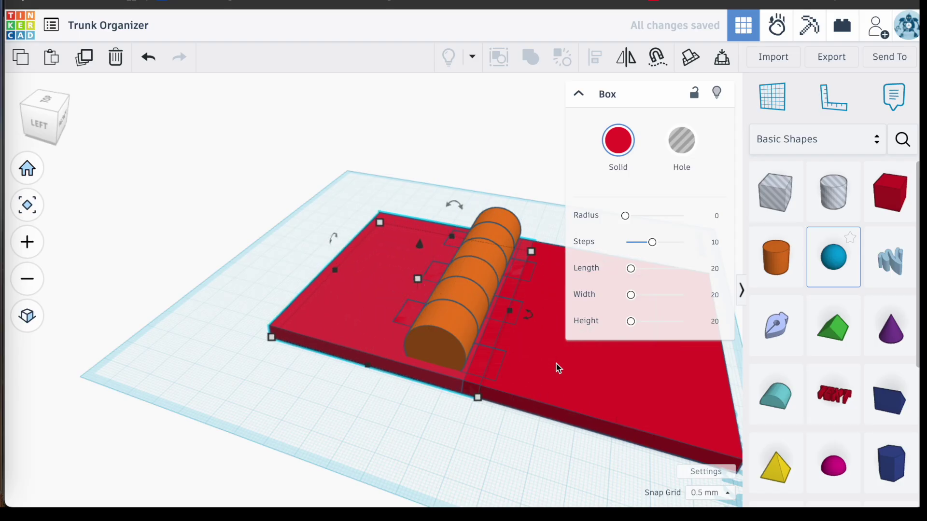
key(Up)
key(Up)
key(Up)
key(Up)
scroll(385, 308, up, 3)
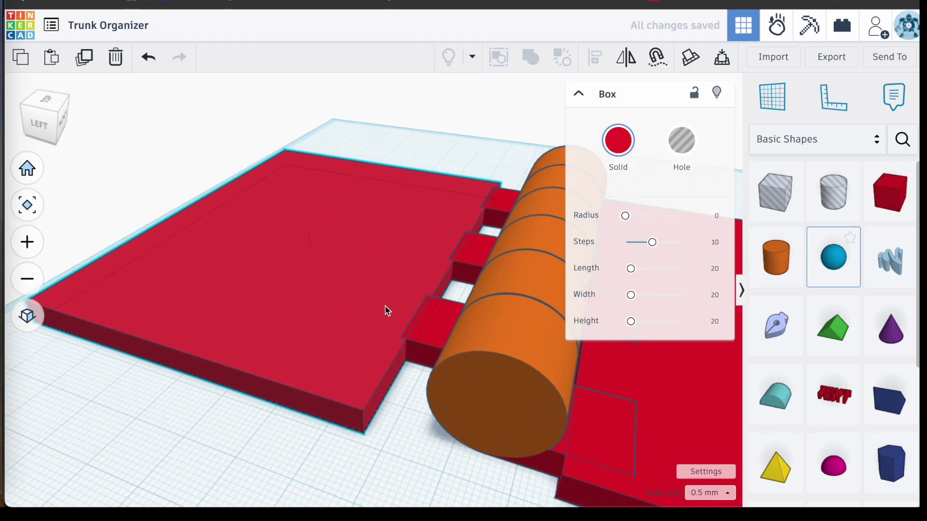
scroll(431, 295, down, 2)
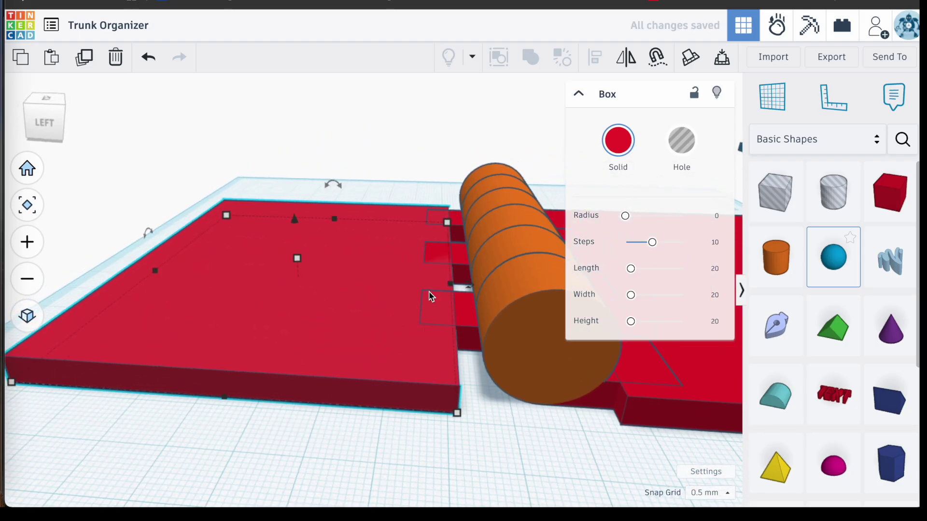
Nudge the copied plate back over the far-side small boxes, close to the cylinders
key(Down)
key(Down)
key(Down)
key(Down)
click(489, 430)
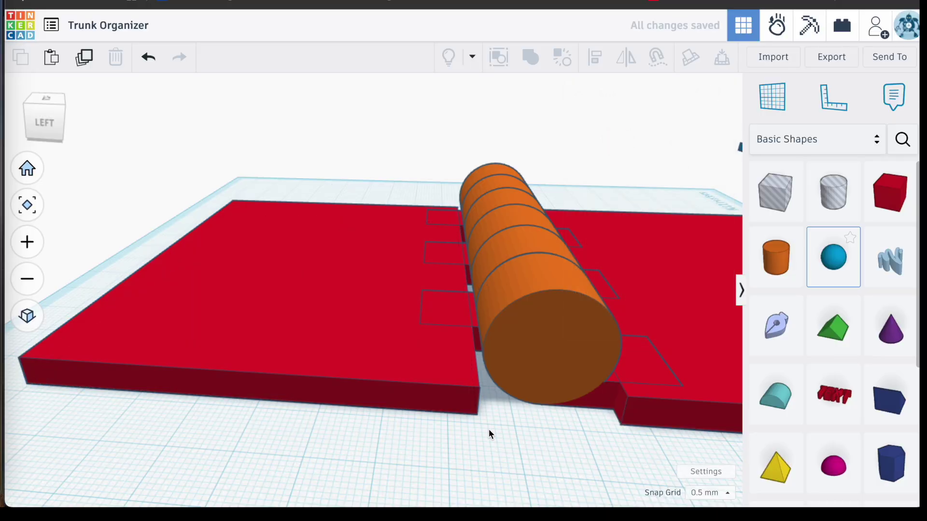
Select both plates and the cylinder union, turn the assembly a quarter turn on the workplane, and shift it slightly sideways
right_drag(488, 429, 475, 467)
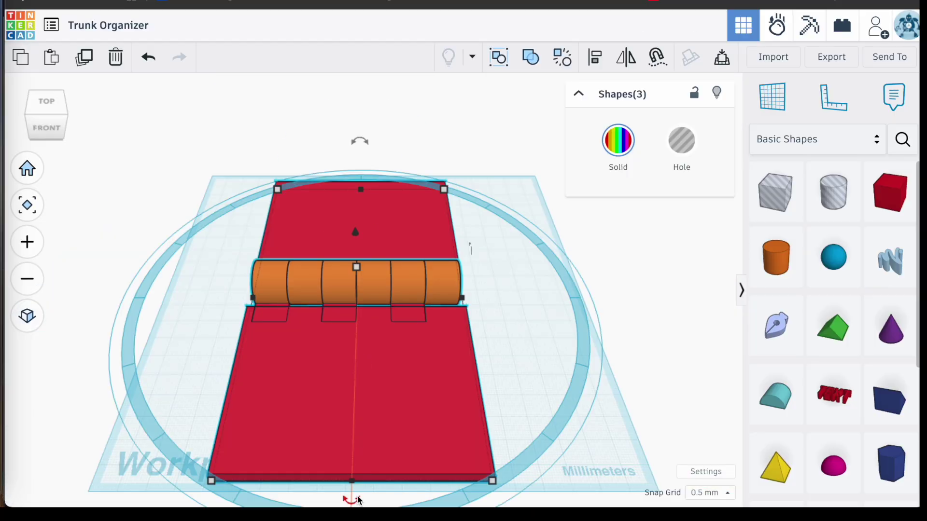
drag(357, 497, 488, 420)
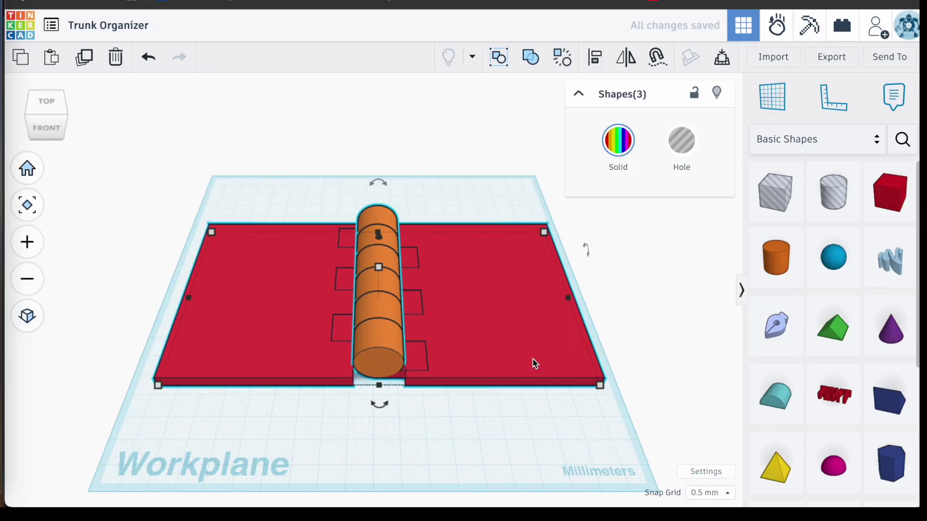
key(Left)
click(496, 425)
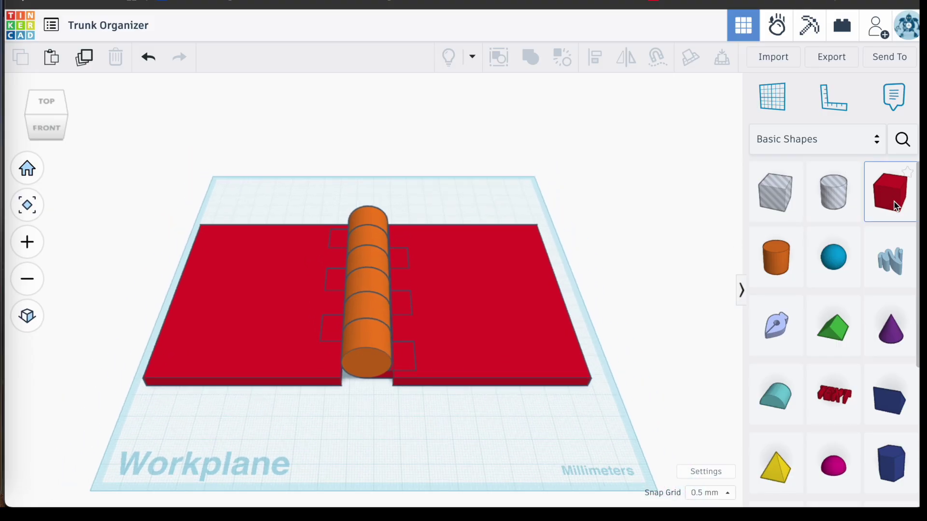
Place a new box by the front outer corner of the right-hand plate
drag(890, 193, 561, 424)
click(459, 378)
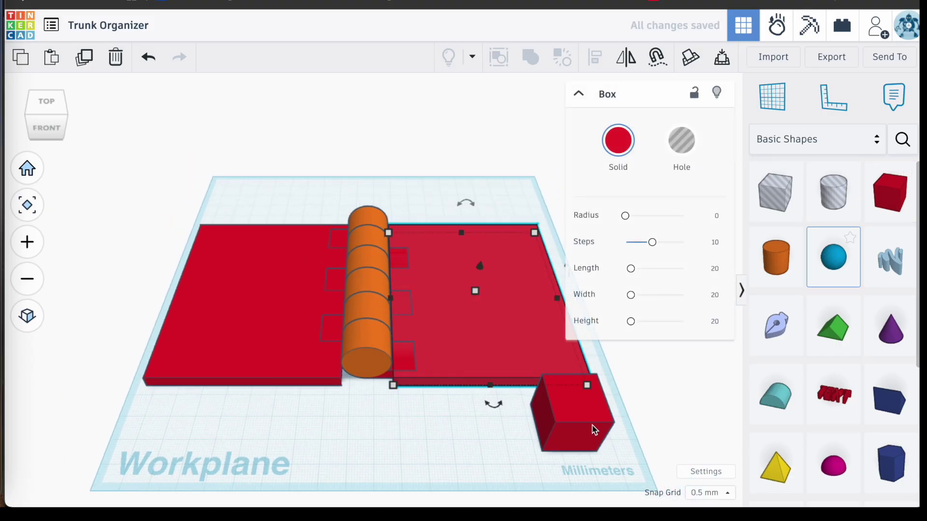
click(593, 429)
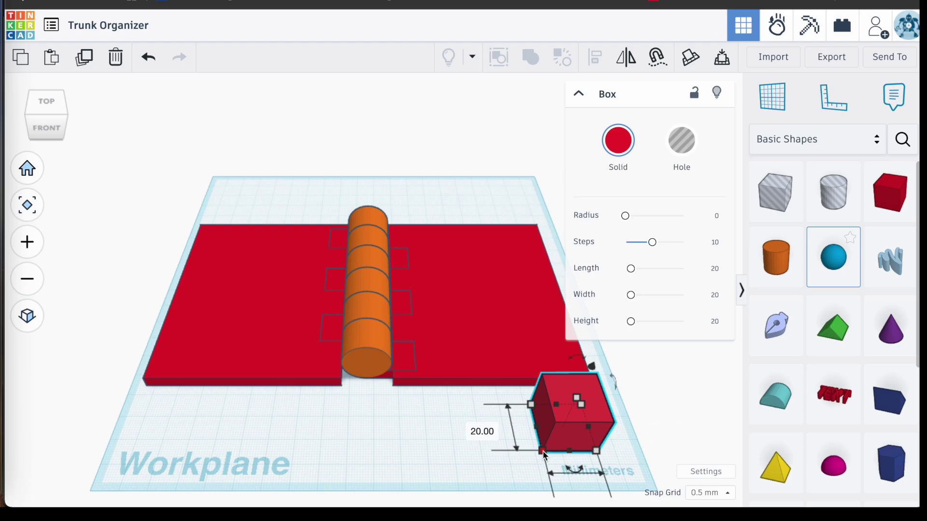
Size the new box as a wall 80 mm long, 5 mm thick and 30 mm high
click(541, 354)
text(80)
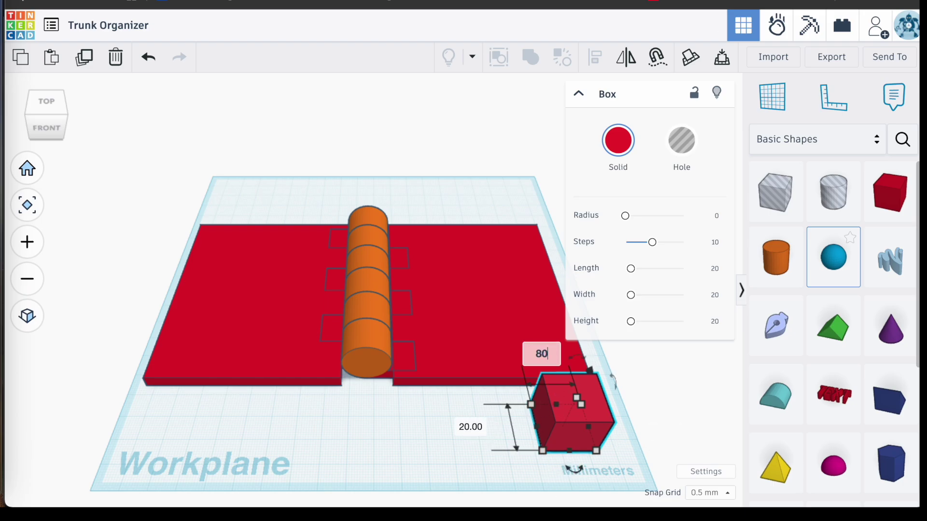
key(Return)
click(561, 412)
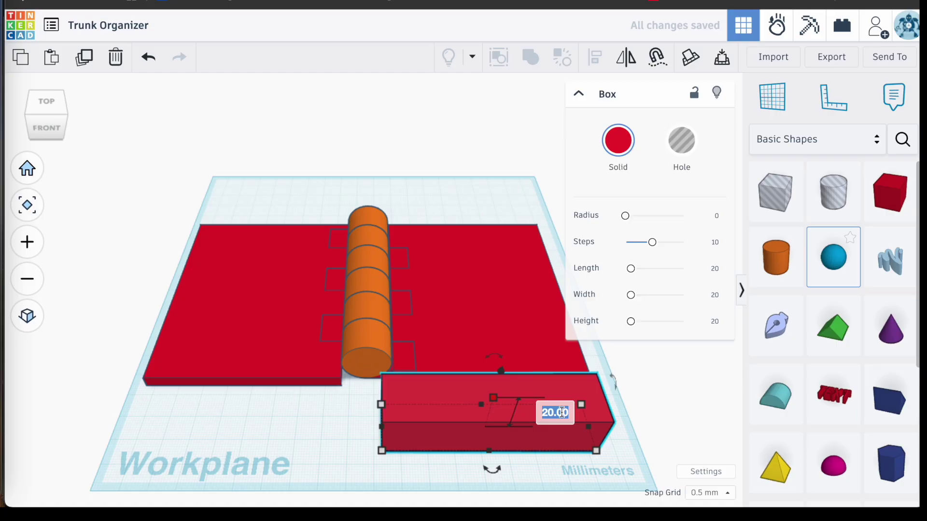
text(30)
key(Return)
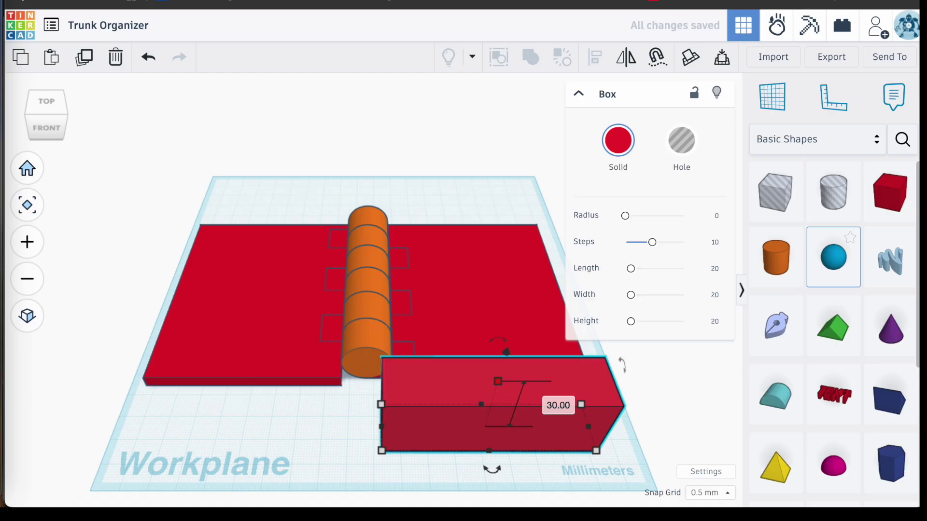
click(382, 404)
text(5)
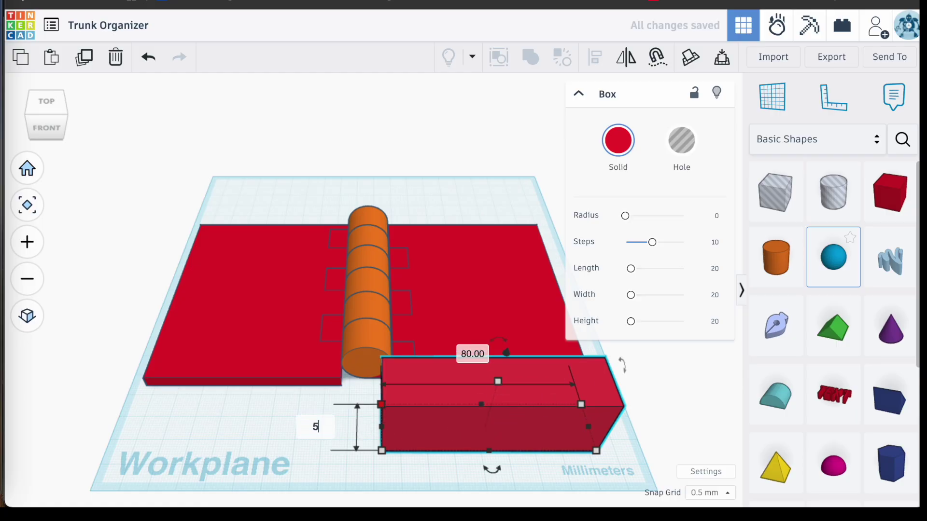
key(Return)
click(299, 413)
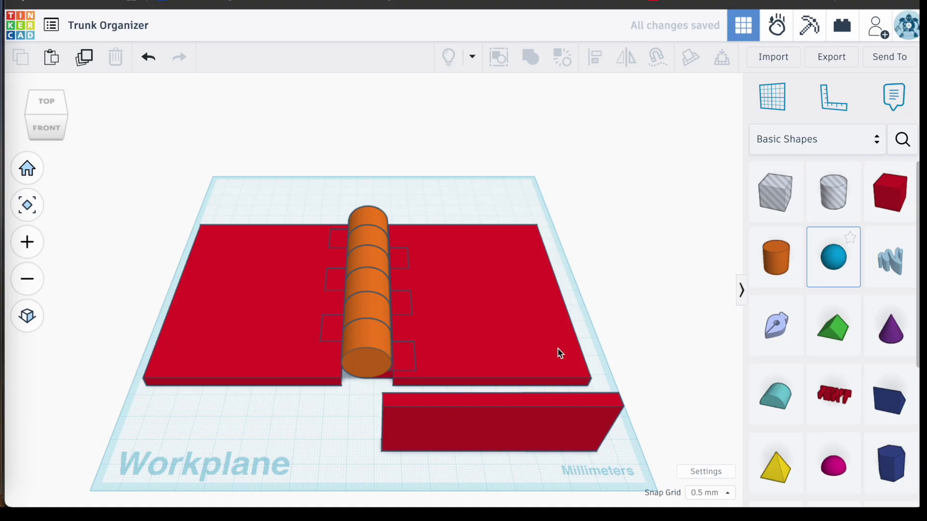
Move the wall on top of the right-hand plate, close to its front edge, with Cruise
drag(559, 467, 516, 327)
drag(433, 459, 501, 437)
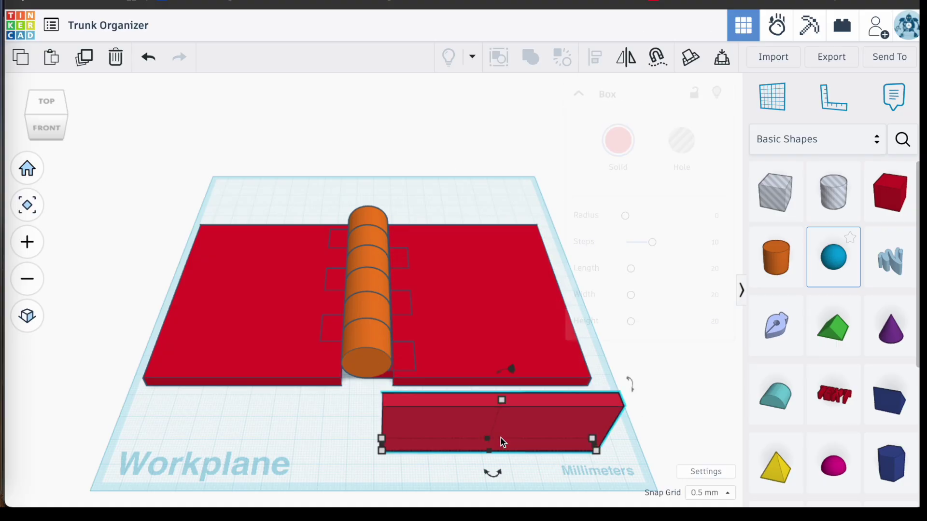
click(691, 57)
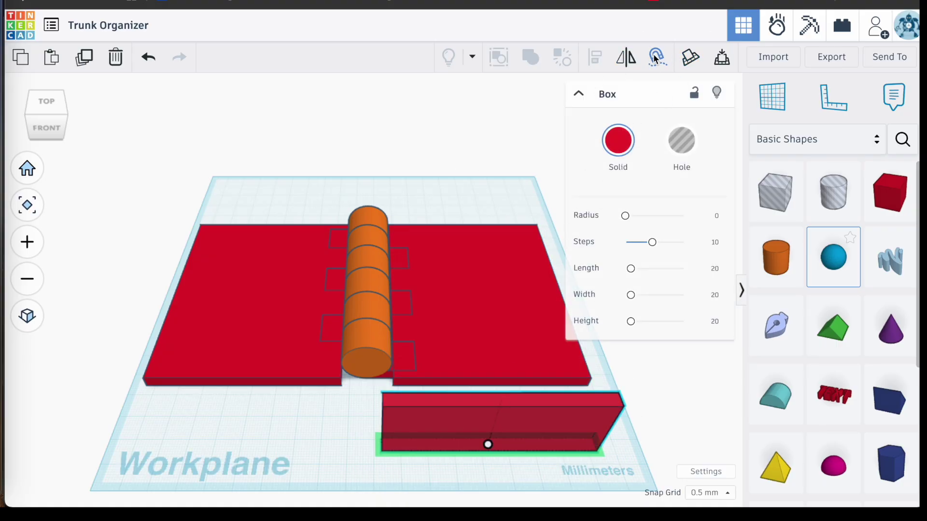
drag(489, 442, 496, 369)
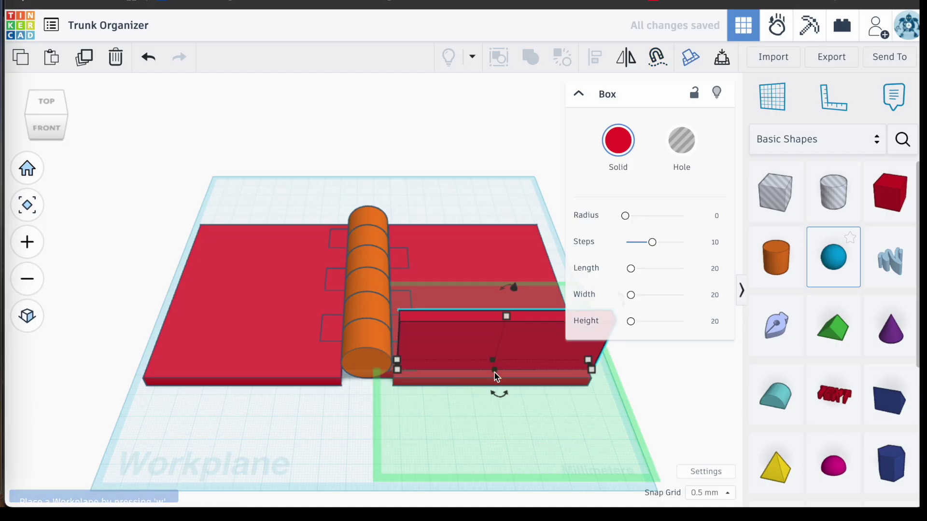
click(593, 424)
Select the wall and the right-hand plate and align the wall flush with the plate's front edge
right_drag(633, 415, 601, 408)
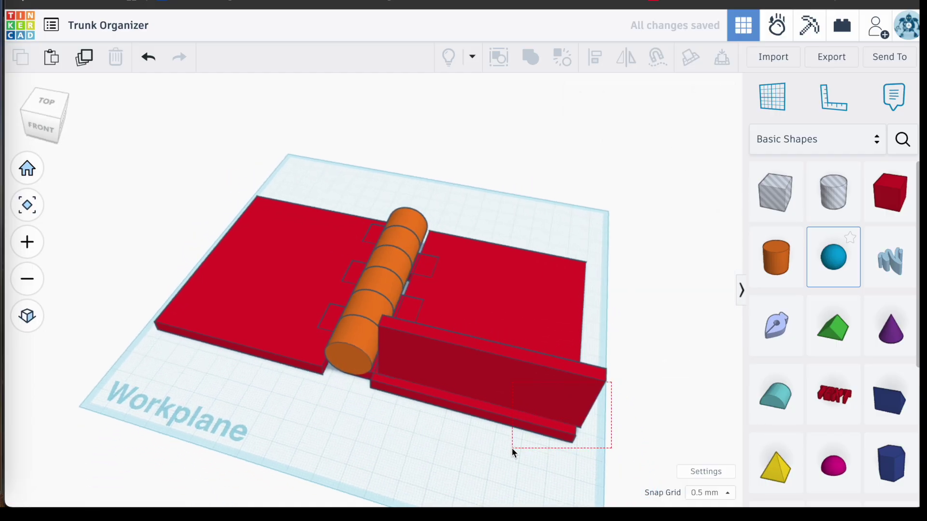
drag(511, 447, 511, 448)
key(l)
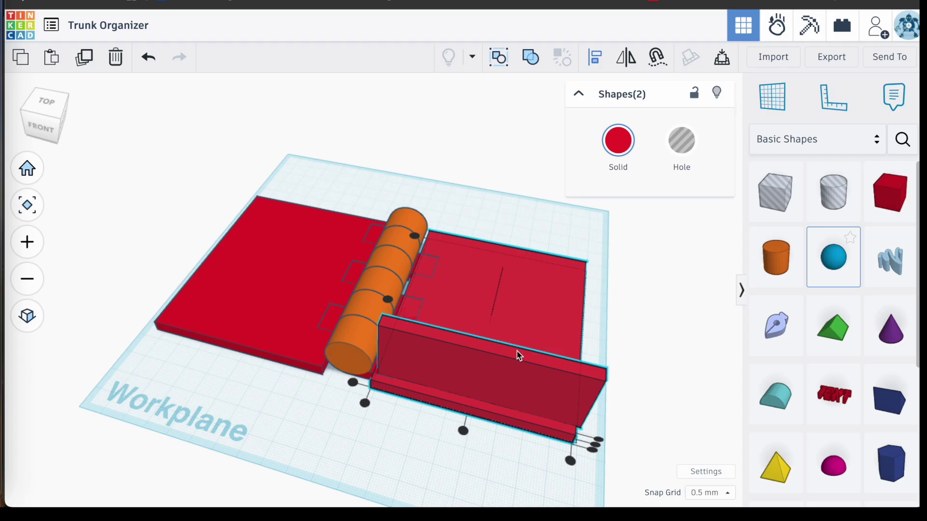
click(416, 476)
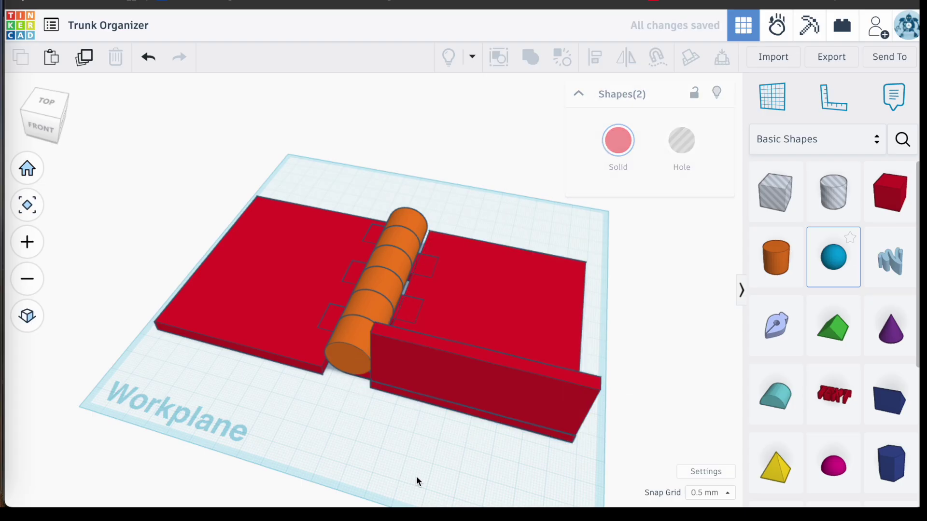
Duplicate the front wall and move the copy across the cylinder row onto the left-hand plate
right_drag(417, 476, 478, 416)
click(478, 421)
key(ctrl+d)
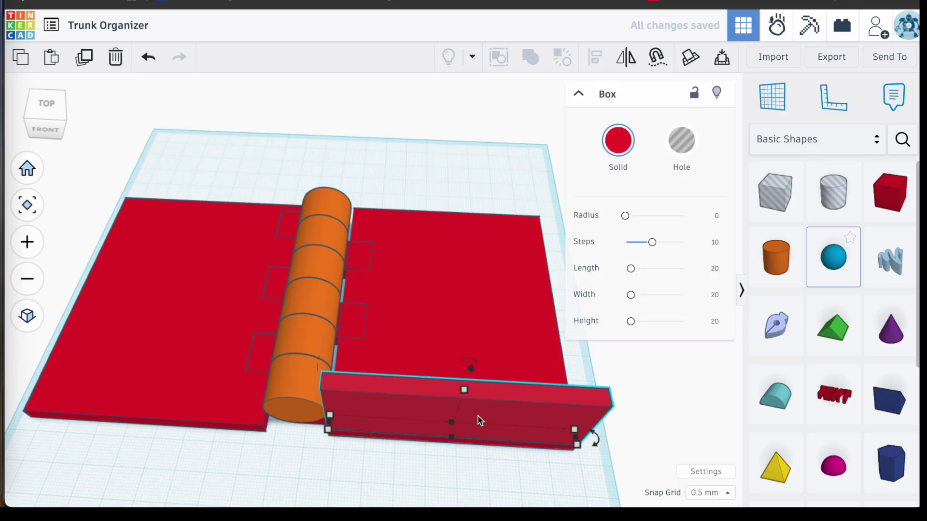
key(shift+Left)
key(shift+Left)
key(shift+Left)
key(shift+Left)
key(shift+Left)
key(shift+Left)
key(shift+Left)
key(Left)
key(Left)
key(Left)
key(Left)
key(Left)
key(Left)
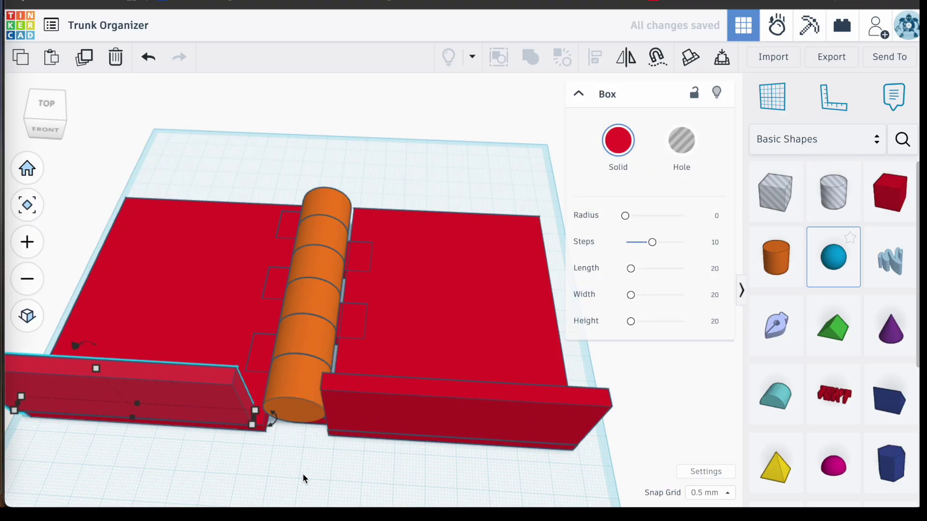
Align the copied wall with the left-hand plate's front edge and check the corner beside the cylinders
shift+click(206, 307)
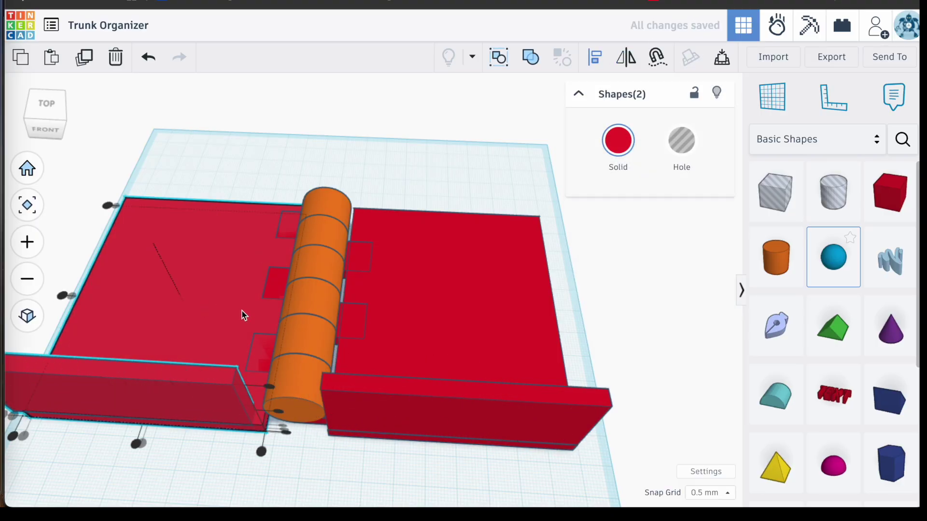
click(247, 459)
right_drag(247, 460, 257, 431)
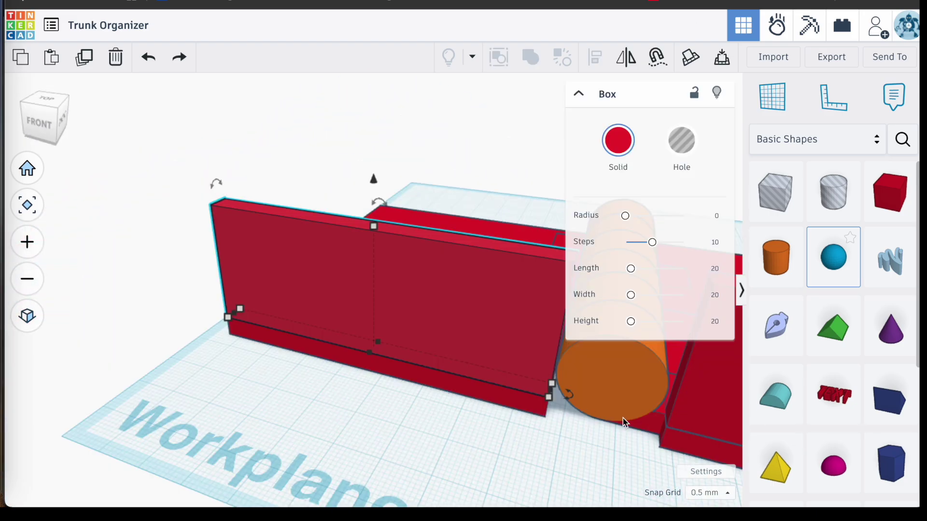
scroll(623, 419, up, 5)
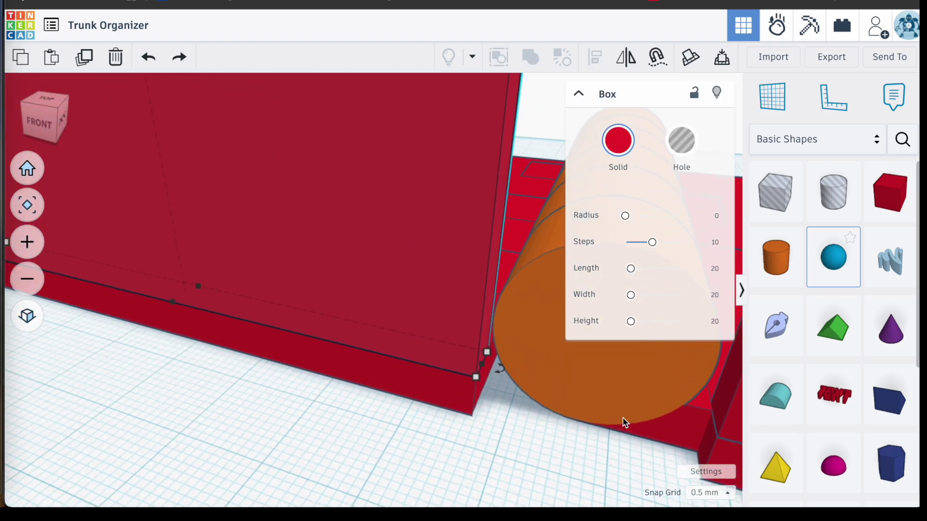
right_drag(625, 421, 643, 463)
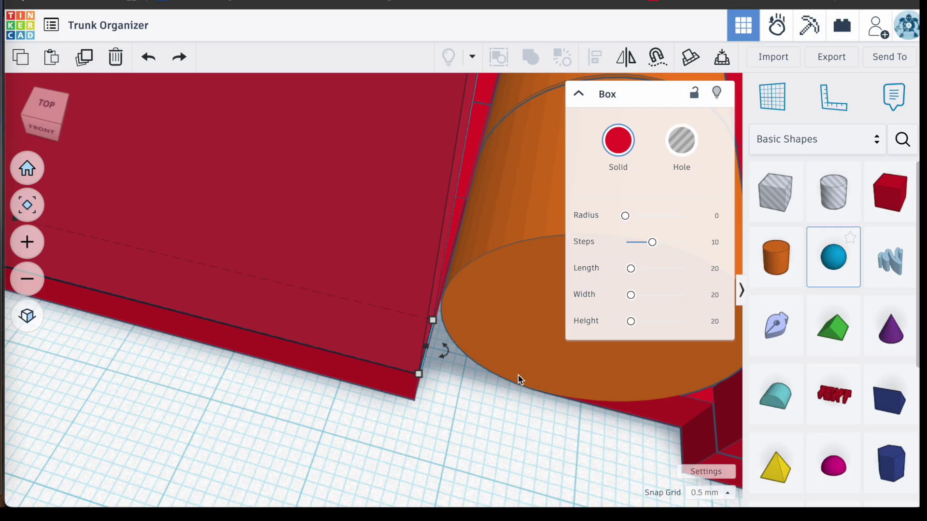
right_drag(477, 355, 512, 375)
scroll(512, 375, down, 5)
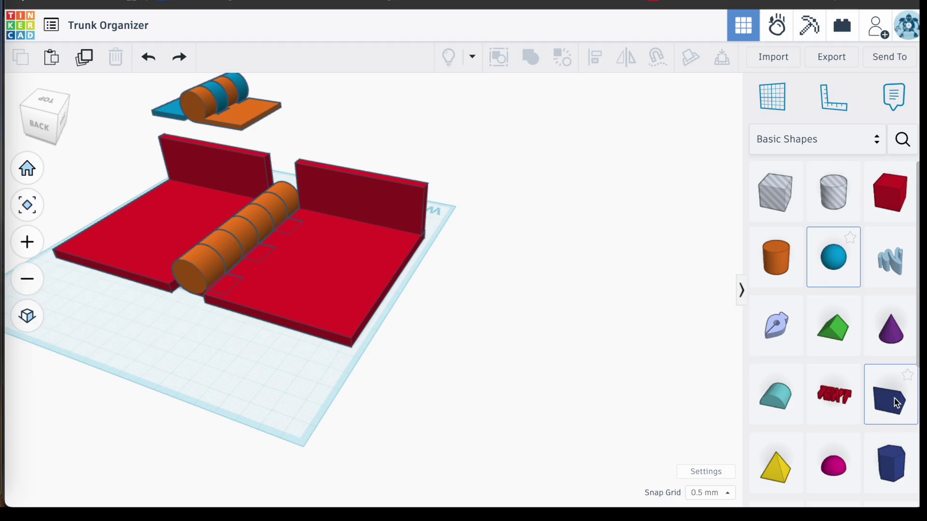
Place a wedge on the plate that carries the copied wall and set its width to 4 mm
drag(897, 404, 319, 270)
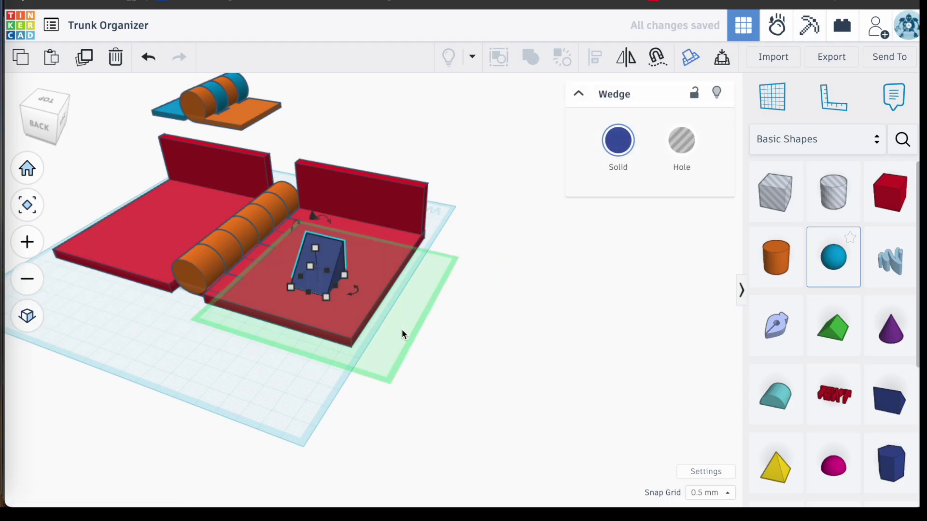
click(525, 352)
right_drag(285, 392, 361, 392)
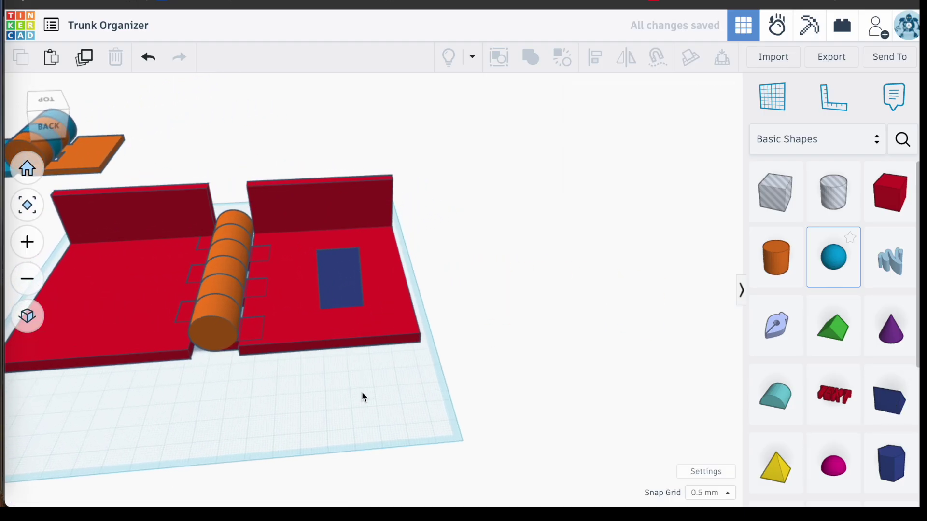
click(344, 288)
mouse_move(364, 306)
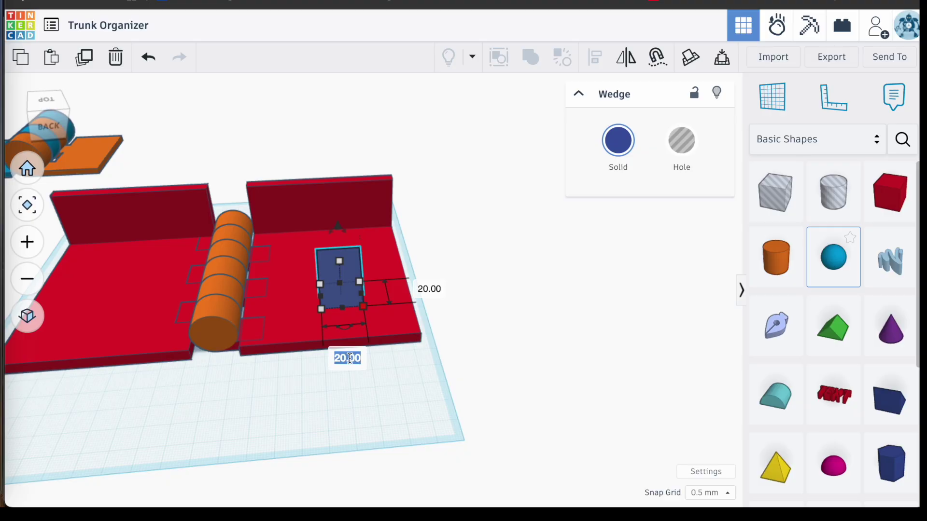
text(4)
key(Return)
Stretch the wedge's low end to the plate edge opposite the wall, for a length of about 41 mm
scroll(346, 318, up, 4)
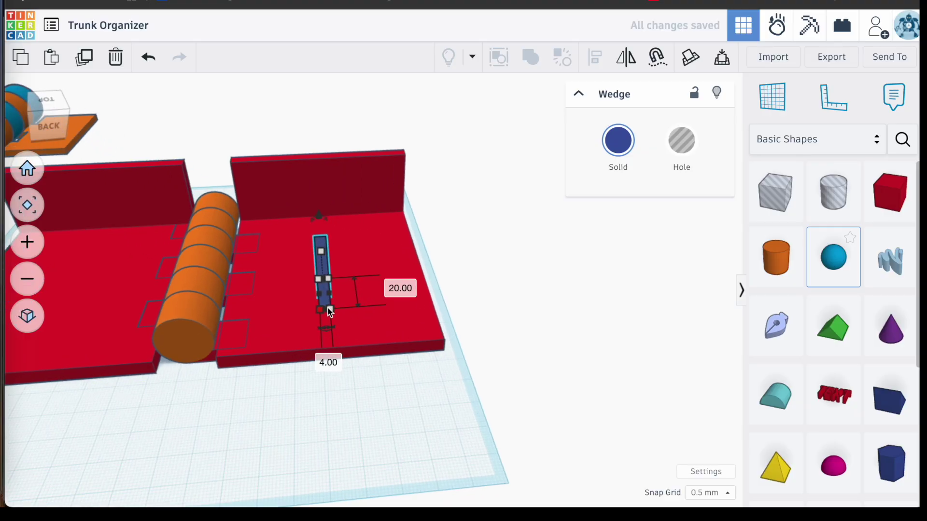
drag(325, 314, 329, 382)
click(539, 261)
right_drag(539, 261, 366, 267)
click(315, 232)
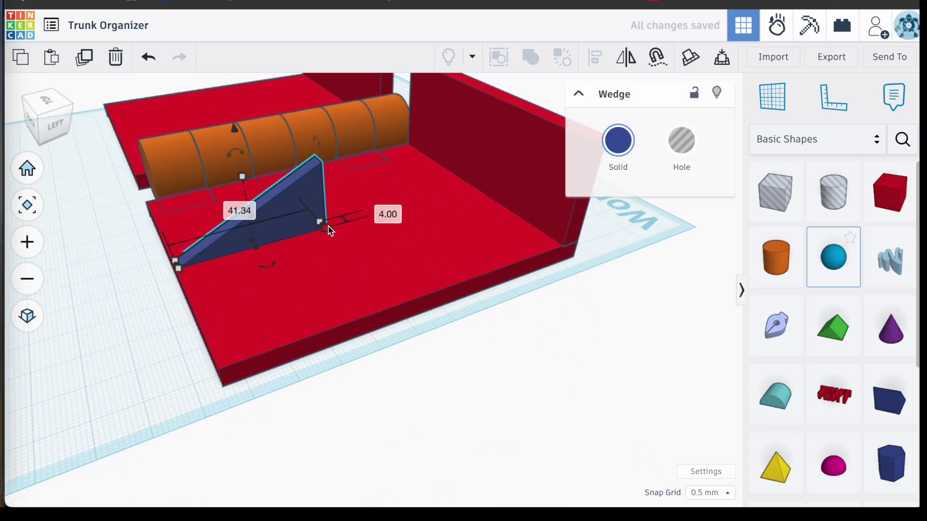
Set the wedge's length to 95 mm, extending its tall end toward the wall
scroll(319, 227, up, 4)
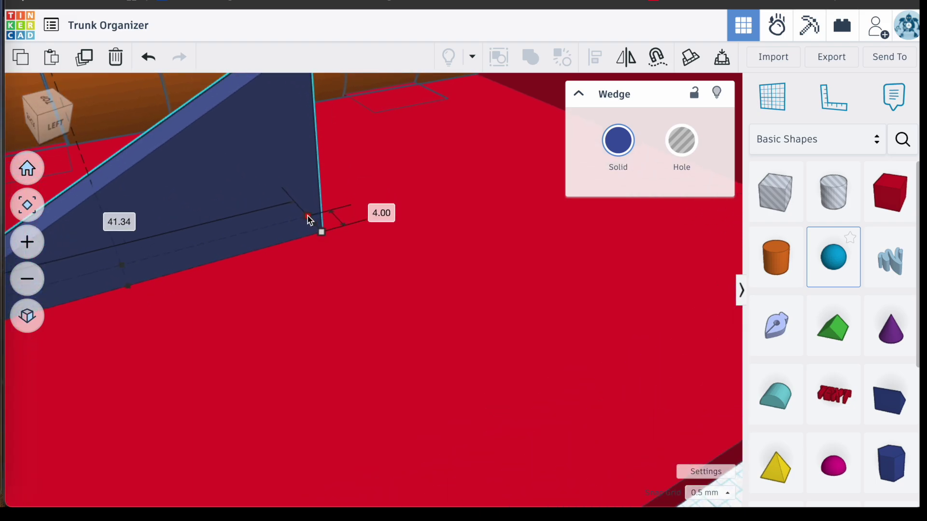
scroll(153, 240, down, 4)
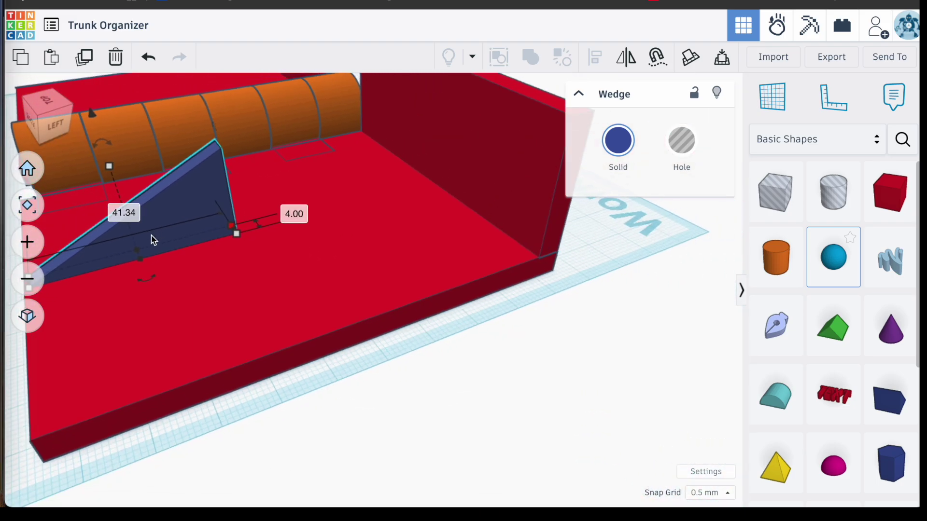
click(127, 214)
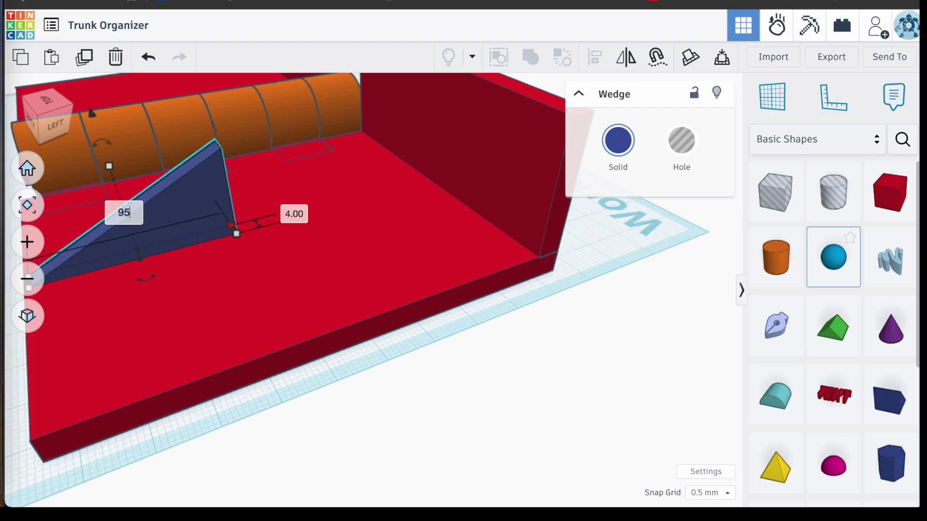
text(95)
key(Return)
Set the wedge's height to 30 mm to match the wall
scroll(148, 269, down, 2)
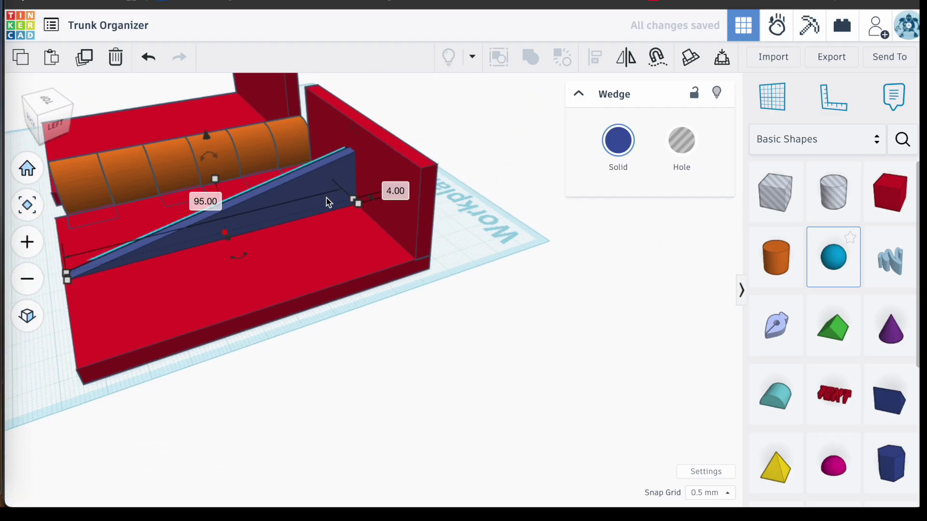
key(ctrl+z)
click(285, 180)
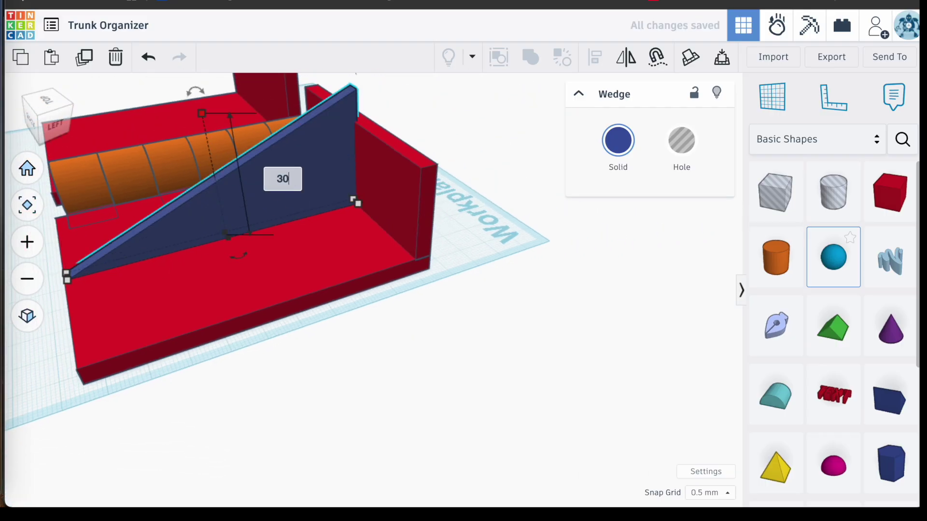
key(Return)
click(390, 115)
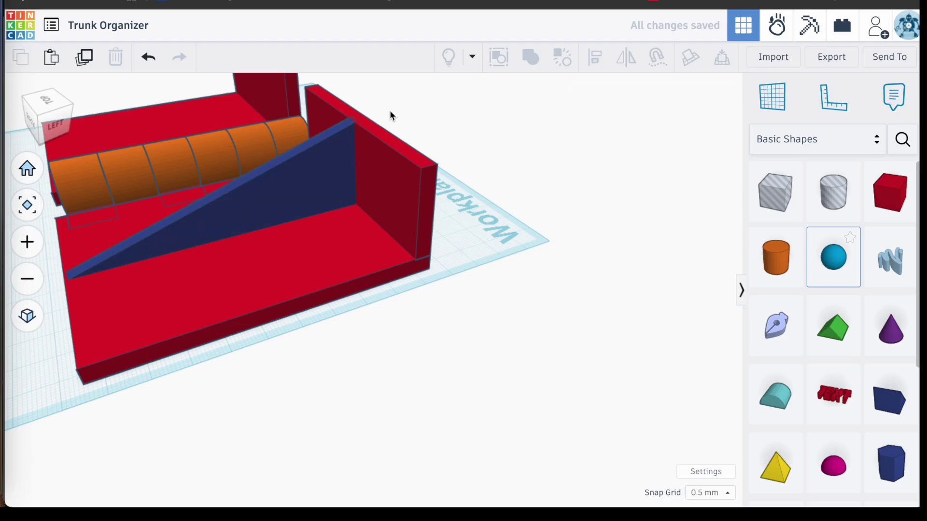
Duplicate the wedge and align the copy with the outer side edge of its plate
scroll(390, 114, up, 5)
scroll(390, 115, down, 8)
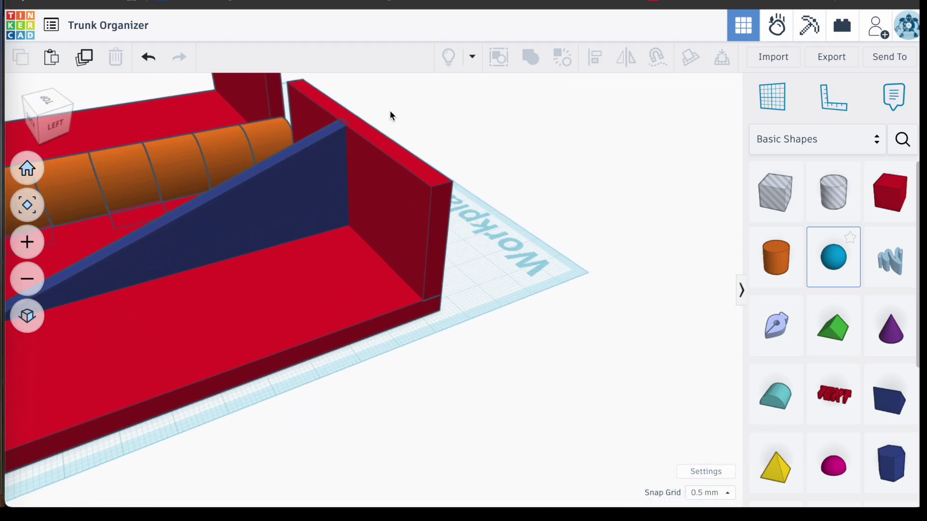
right_drag(275, 190, 401, 188)
click(400, 195)
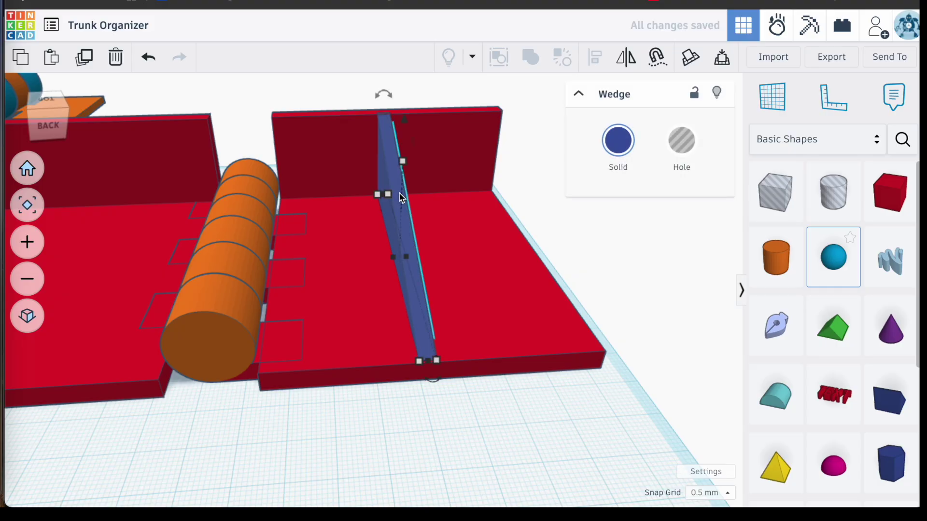
shift+click(488, 247)
click(592, 58)
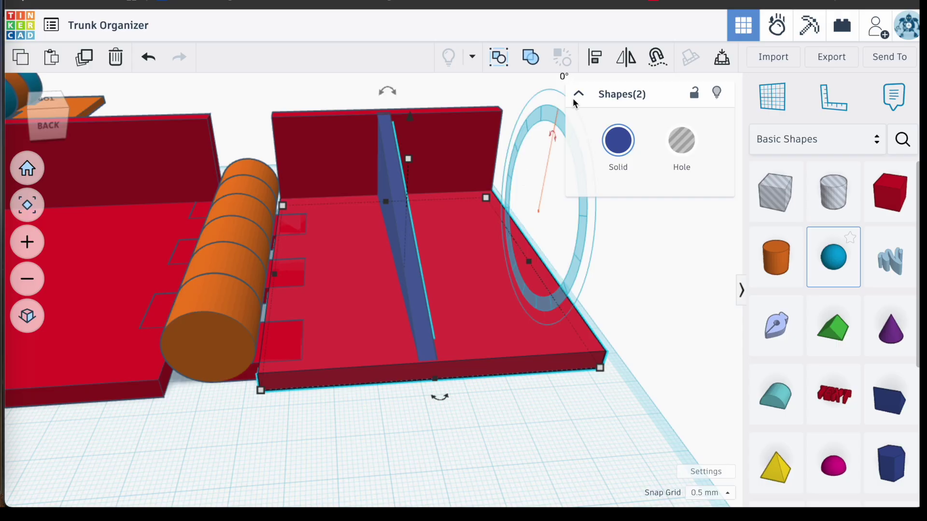
click(639, 271)
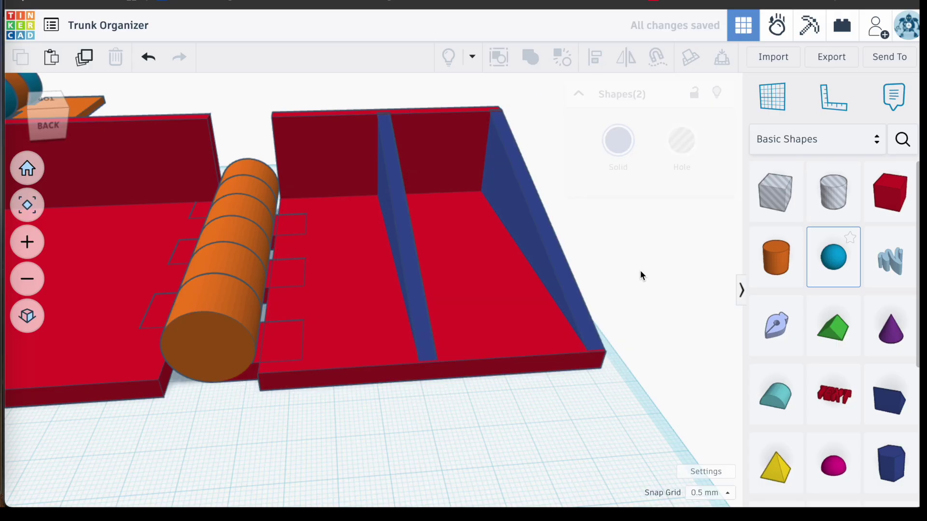
Select the middle and outer wedges and group them as a union
mouse_move(639, 271)
right_down()
mouse_move(554, 253)
mouse_move(620, 284)
mouse_move(652, 271)
mouse_move(645, 276)
right_up()
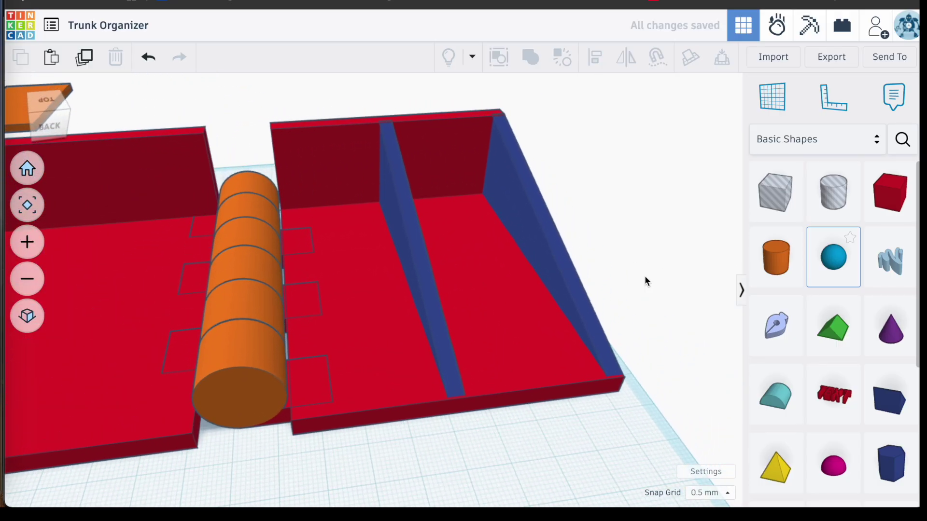
click(420, 249)
shift+click(547, 237)
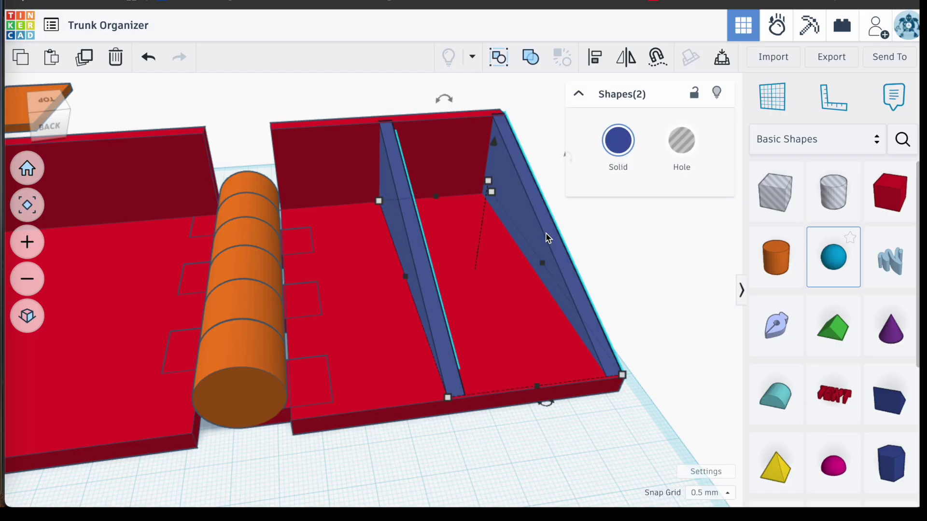
key(ctrl+g)
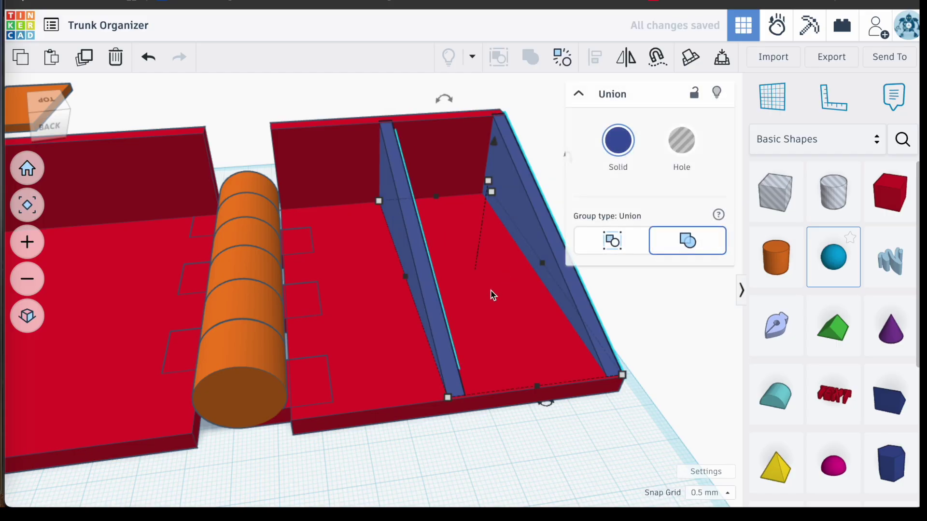
Centre the grouped wedge pair across the width of its base plate
shift+click(492, 296)
click(596, 57)
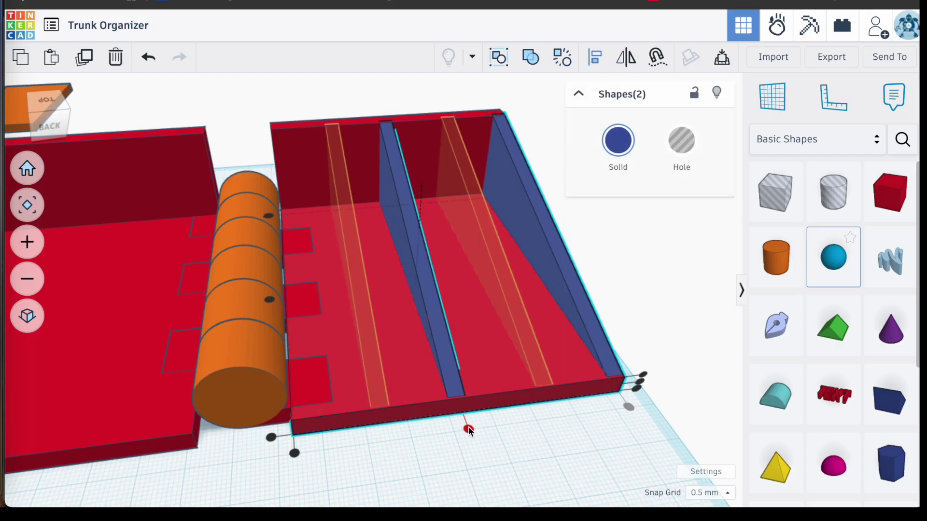
click(468, 427)
click(609, 298)
right_drag(609, 298, 587, 301)
scroll(587, 300, down, 3)
click(500, 285)
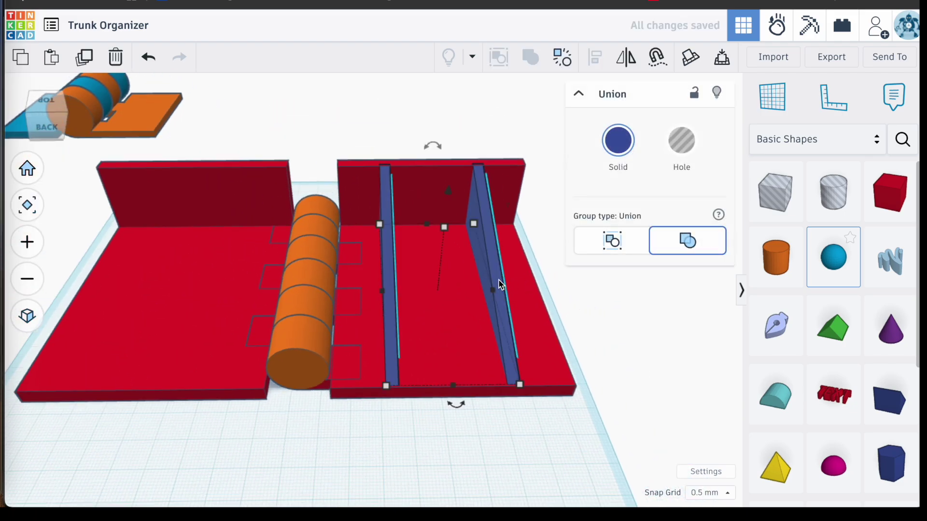
shift+click(195, 286)
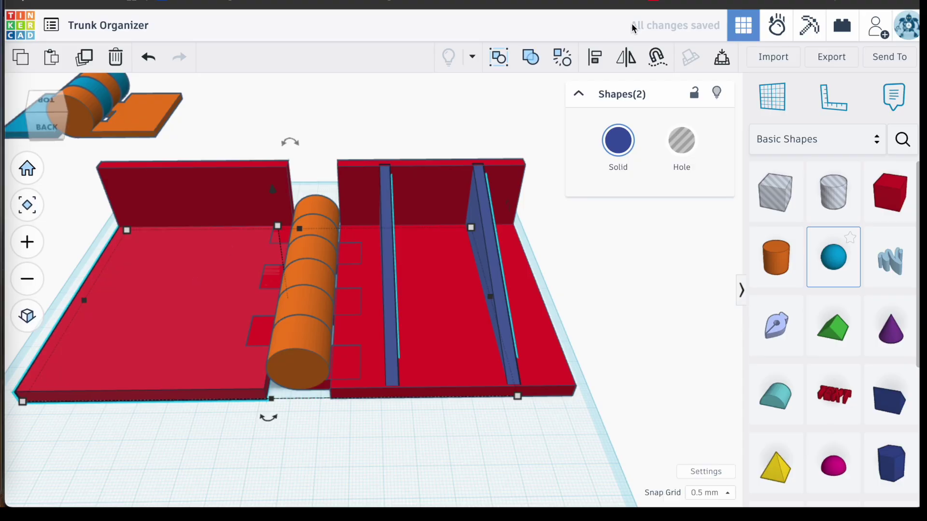
click(134, 419)
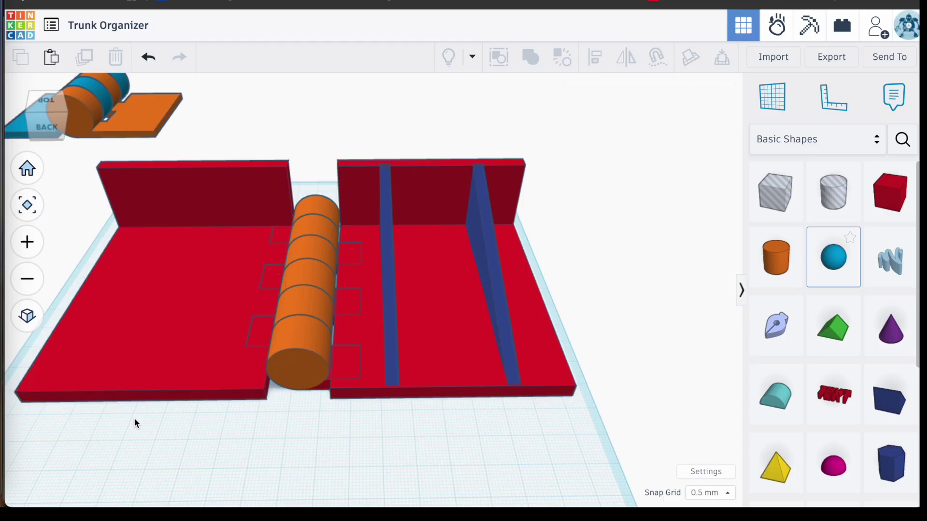
Duplicate the wedge pair and centre the copy across the width of the opposite base plate
click(491, 263)
shift+click(167, 281)
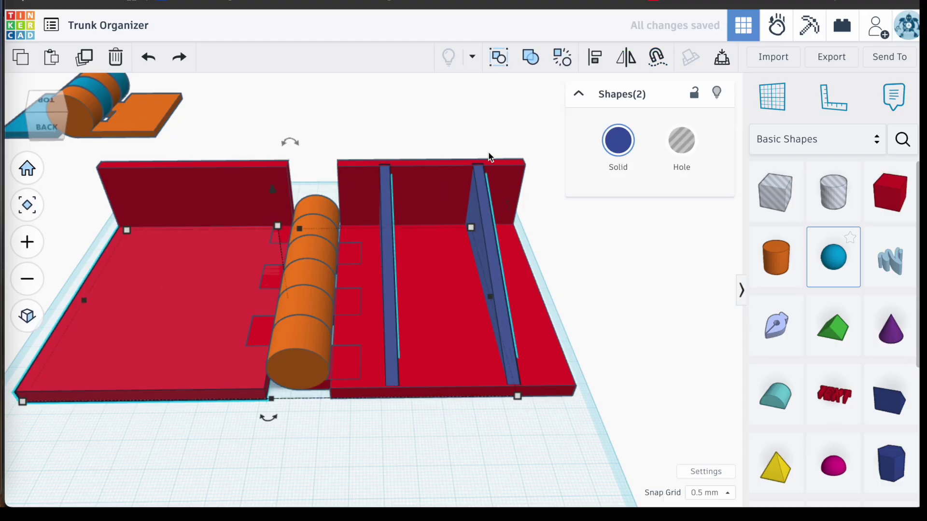
click(593, 58)
click(137, 419)
click(211, 458)
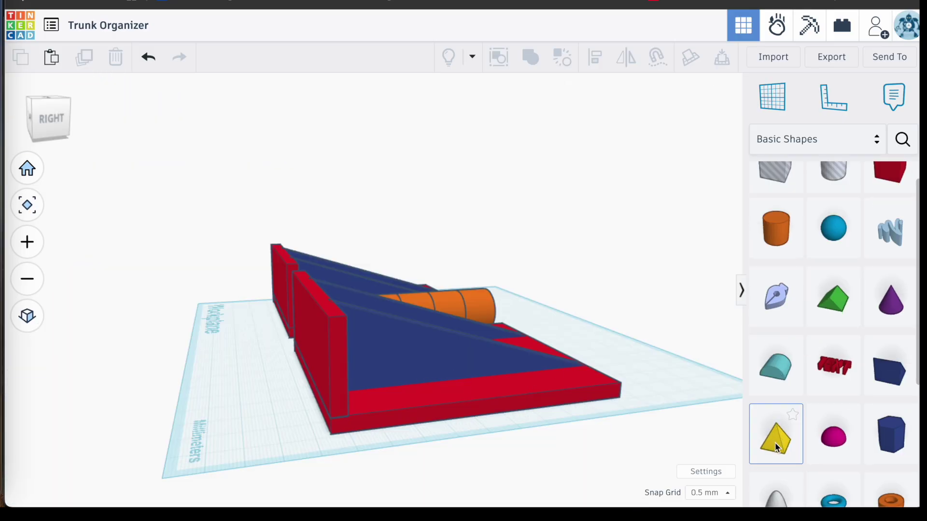
Place a pyramid and a hole box on the workplane outside the walls, and narrow the box to 10 mm
drag(775, 437, 225, 399)
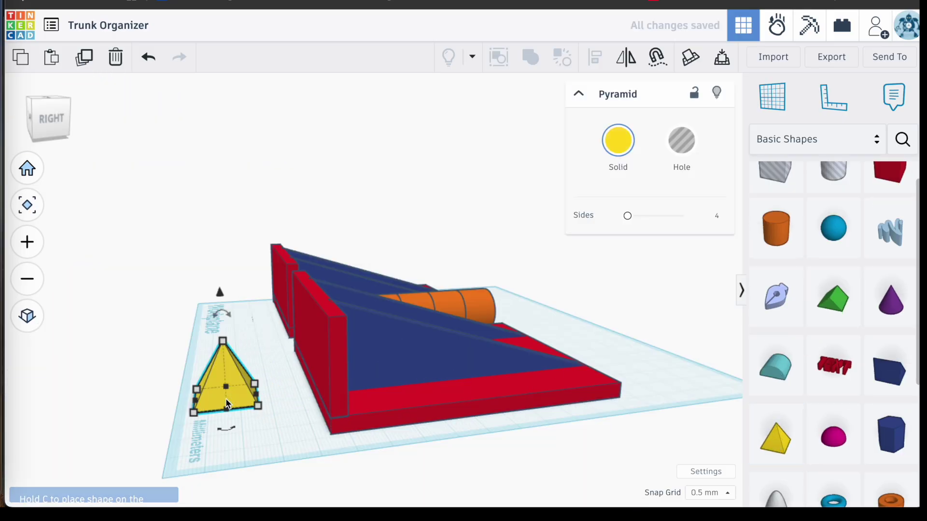
click(255, 436)
drag(772, 175, 233, 436)
text(10)
key(Return)
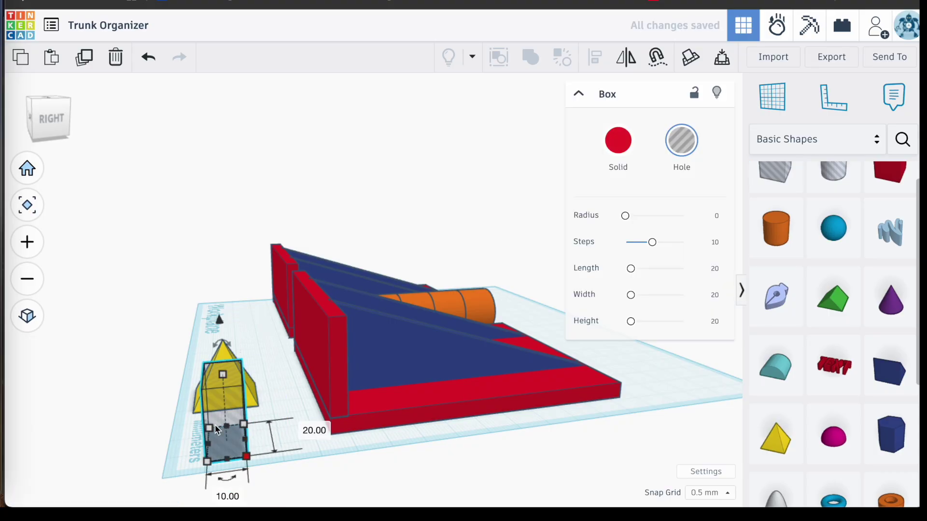
Align the hole box with the pyramid so it covers the half nearest the wall
drag(254, 358, 226, 439)
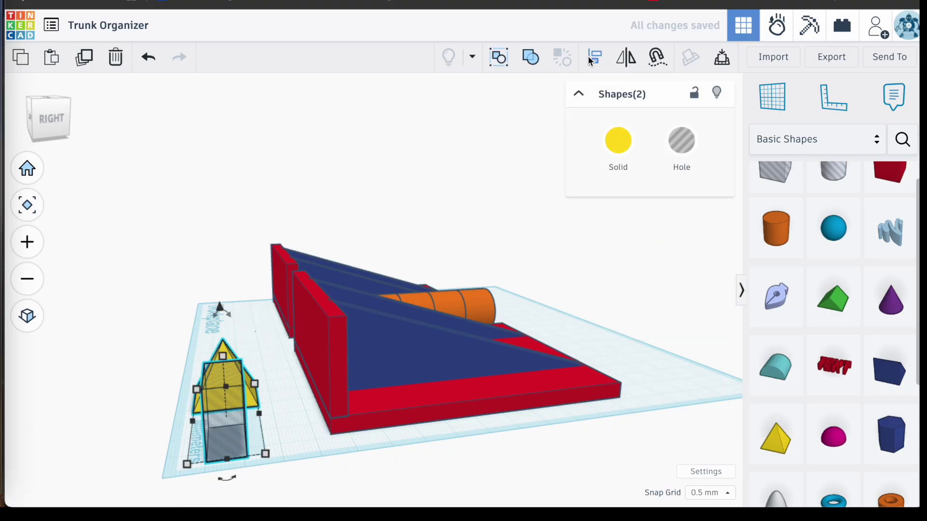
key(l)
click(265, 465)
click(172, 423)
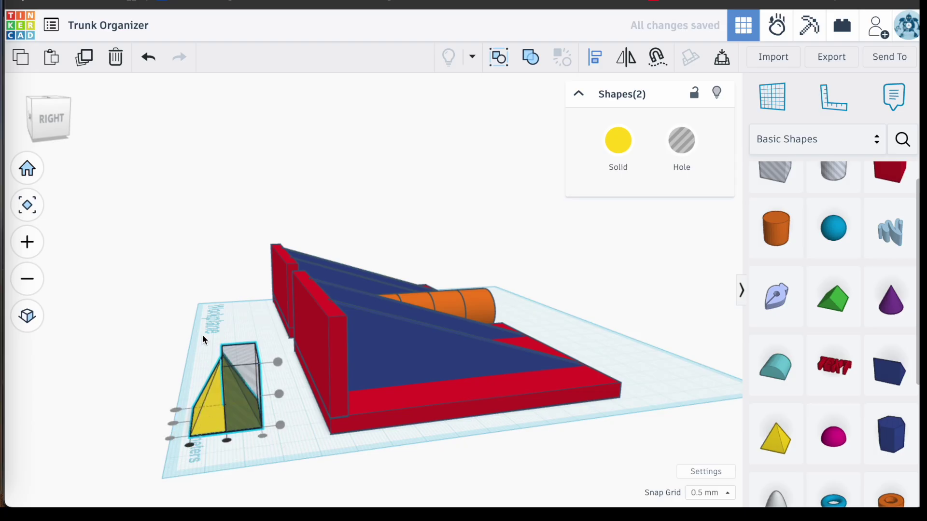
click(203, 335)
Group the pyramid with the hole box to cut the pyramid in half
right_drag(216, 340, 251, 422)
scroll(251, 422, up, 3)
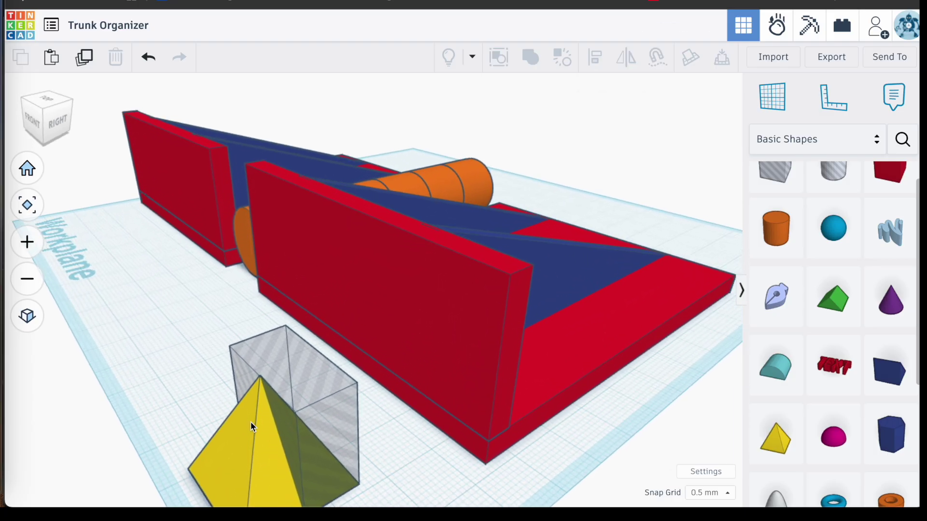
drag(215, 376, 318, 452)
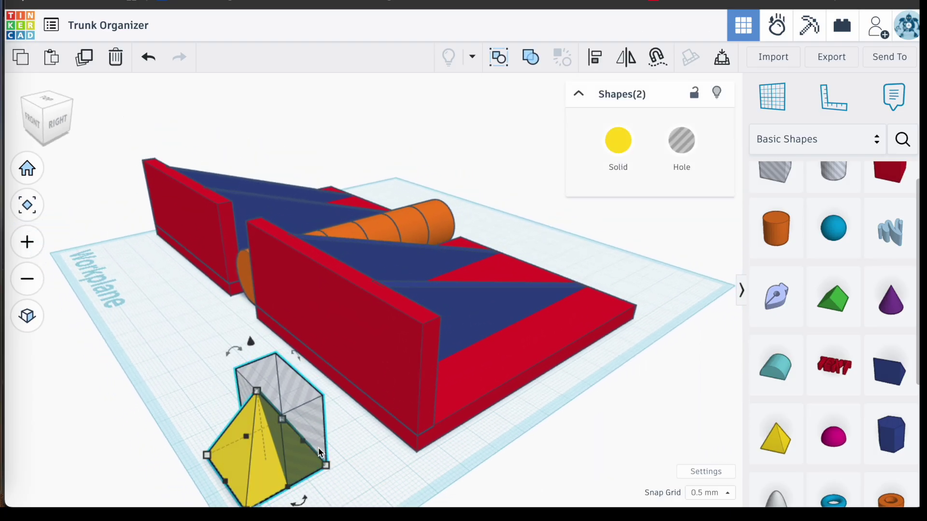
key(ctrl+g)
click(339, 469)
right_drag(339, 468, 300, 448)
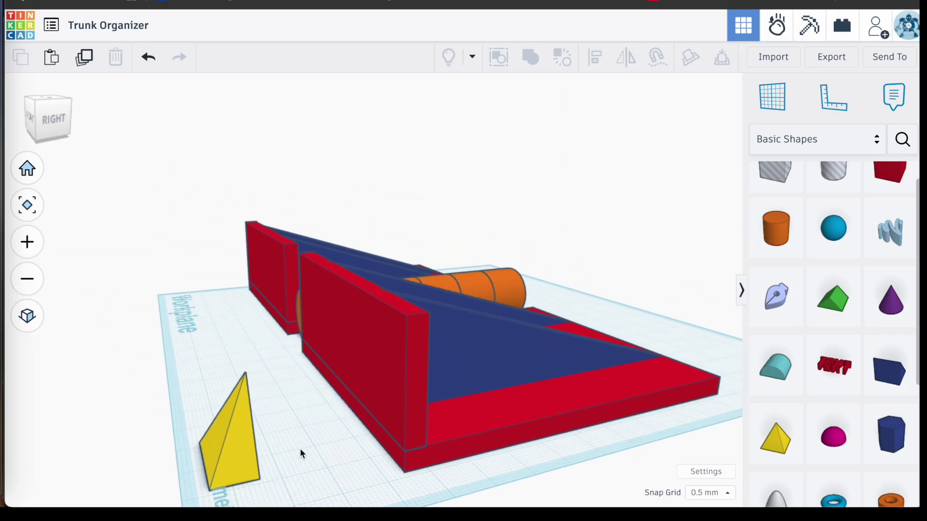
Set the half pyramid's height to 10 mm
click(242, 461)
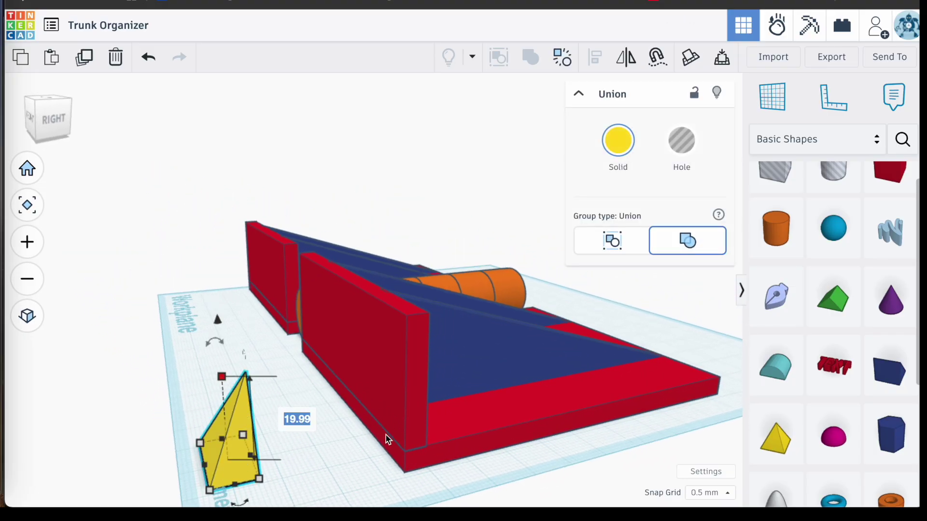
text(10)
key(Return)
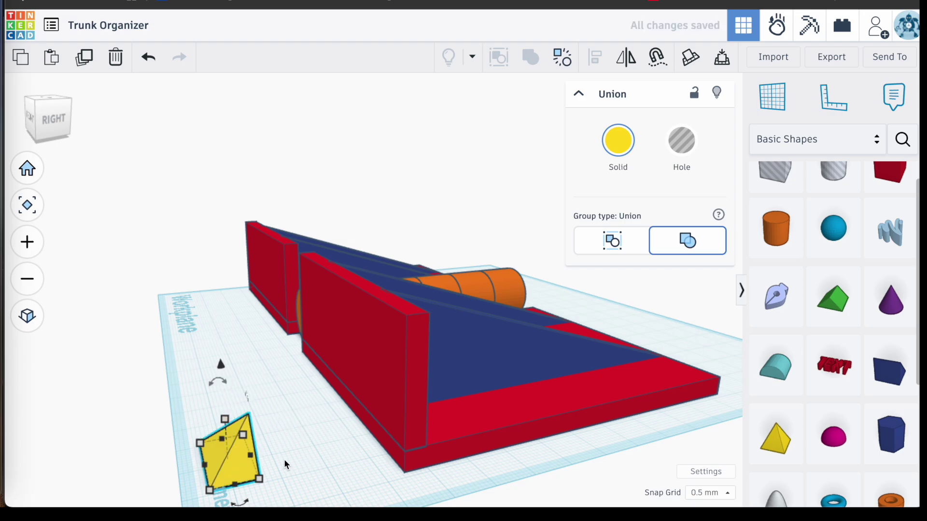
click(285, 464)
Flip the half pyramid upside down so its apex points downward
right_drag(285, 464, 388, 478)
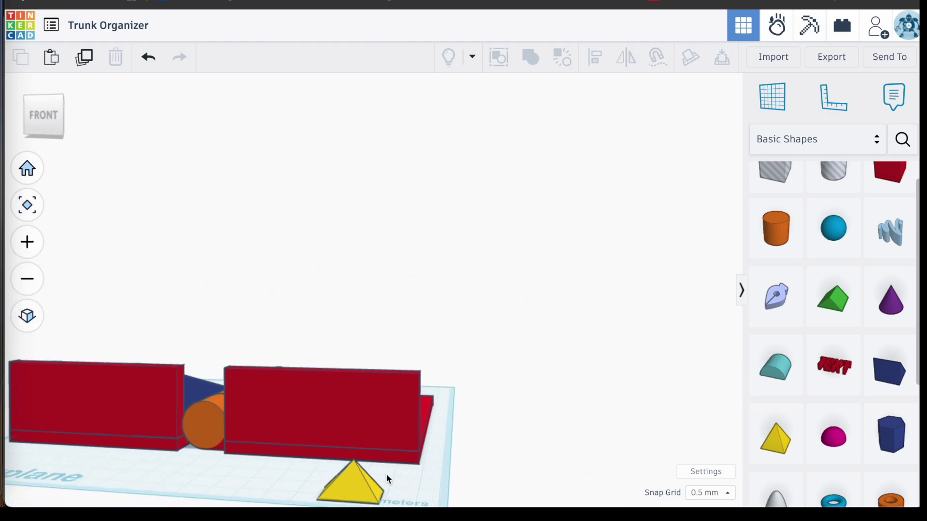
click(357, 483)
drag(400, 493, 360, 490)
click(431, 477)
right_drag(431, 477, 268, 460)
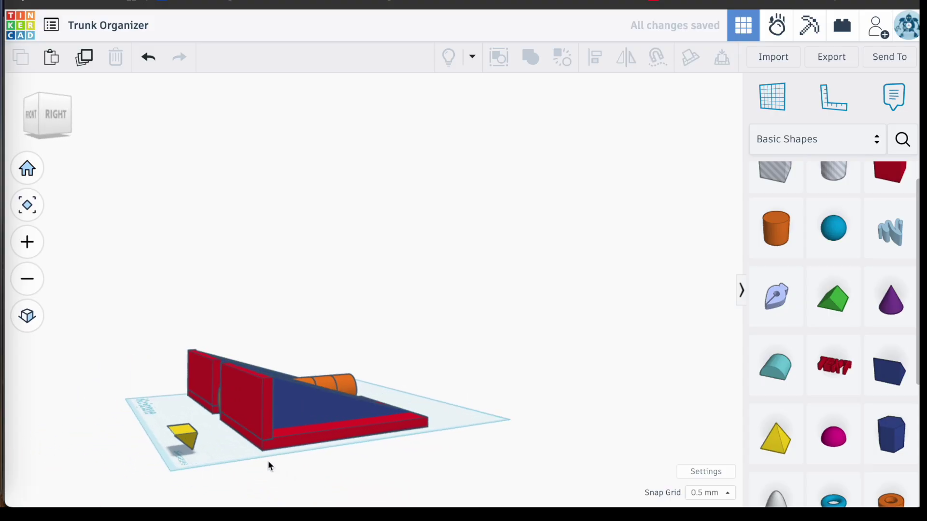
Rotate the half pyramid so its rectangular base faces the wall and its apex points outward
scroll(189, 430, up, 2)
click(190, 431)
drag(179, 408, 256, 488)
click(255, 488)
right_drag(256, 488, 224, 450)
click(184, 437)
drag(185, 401, 164, 411)
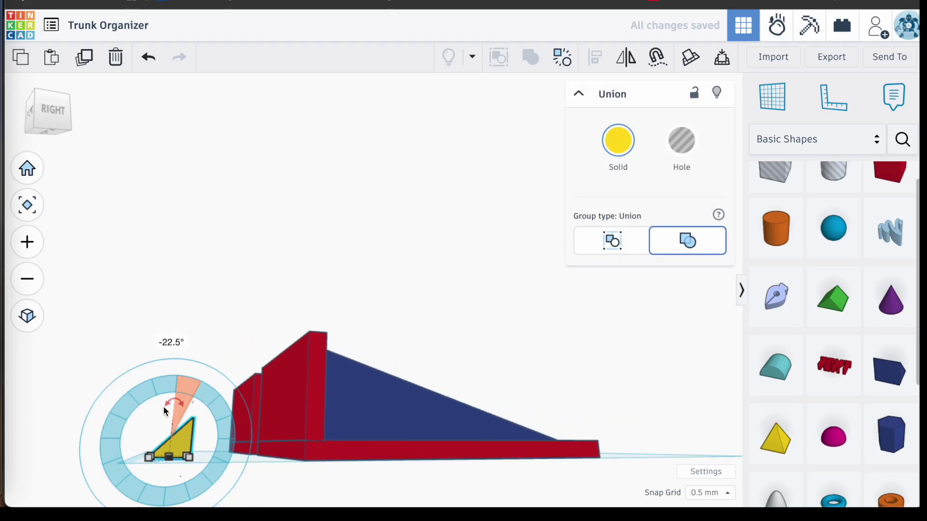
Turn the half pyramid over so its flat cut face is on top with the apex still pointing outward
click(27, 212)
click(288, 440)
right_drag(287, 438, 384, 296)
click(416, 298)
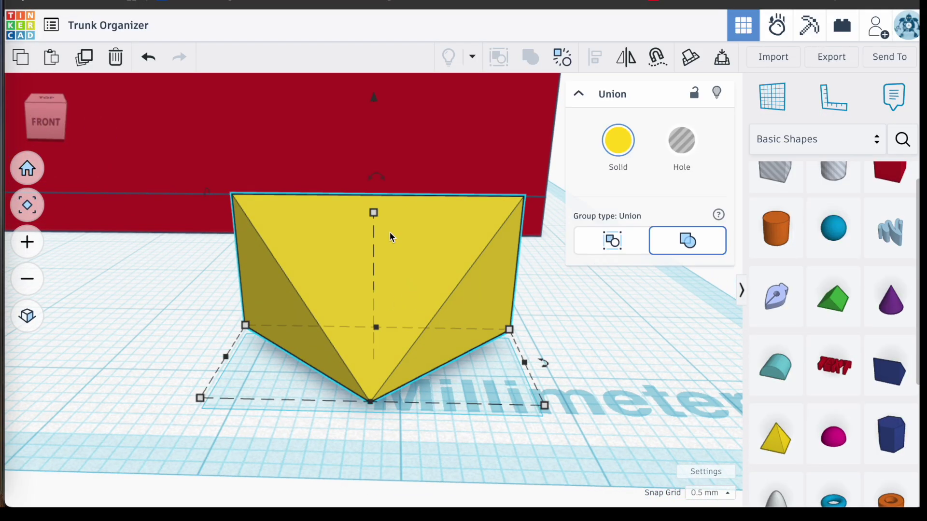
drag(376, 176, 376, 289)
click(500, 369)
right_drag(496, 378, 488, 410)
scroll(488, 410, down, 6)
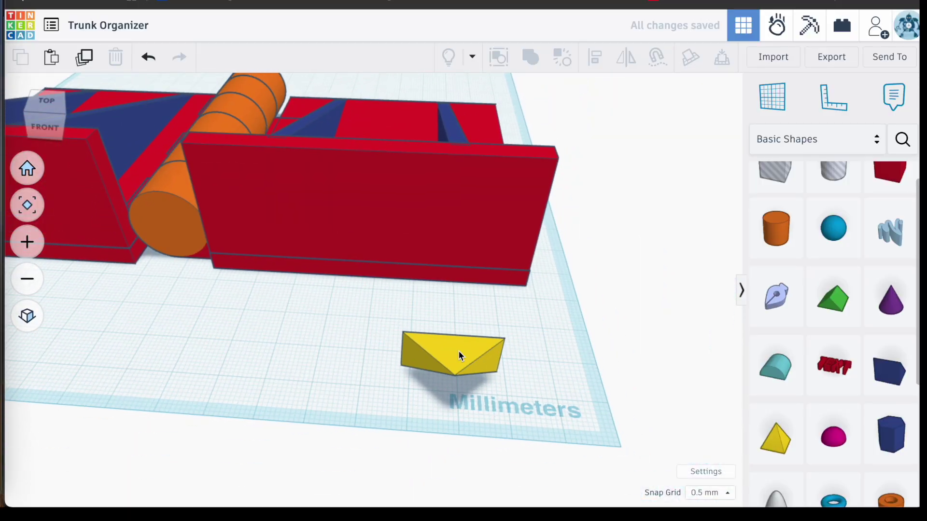
Scale the half pyramid proportionally to a width of 5 mm
click(459, 356)
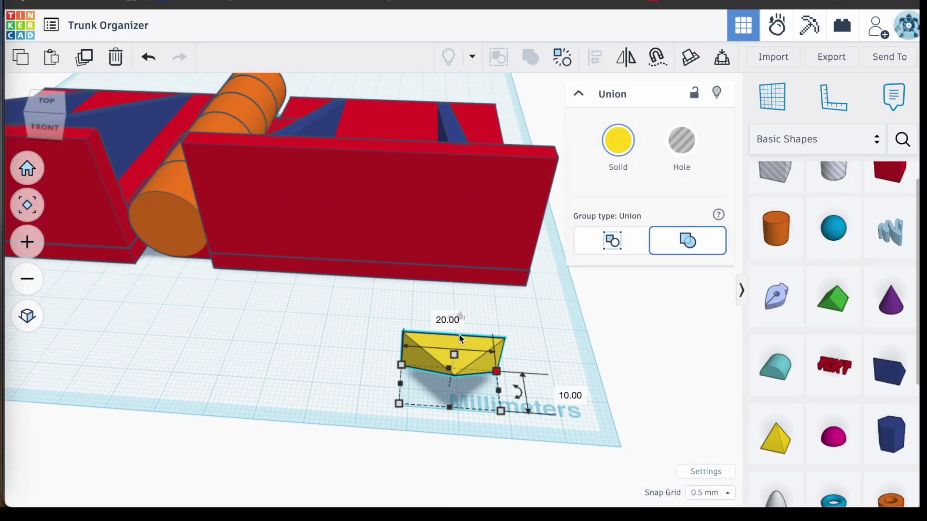
click(448, 320)
text(5)
key(shift+Return)
click(424, 403)
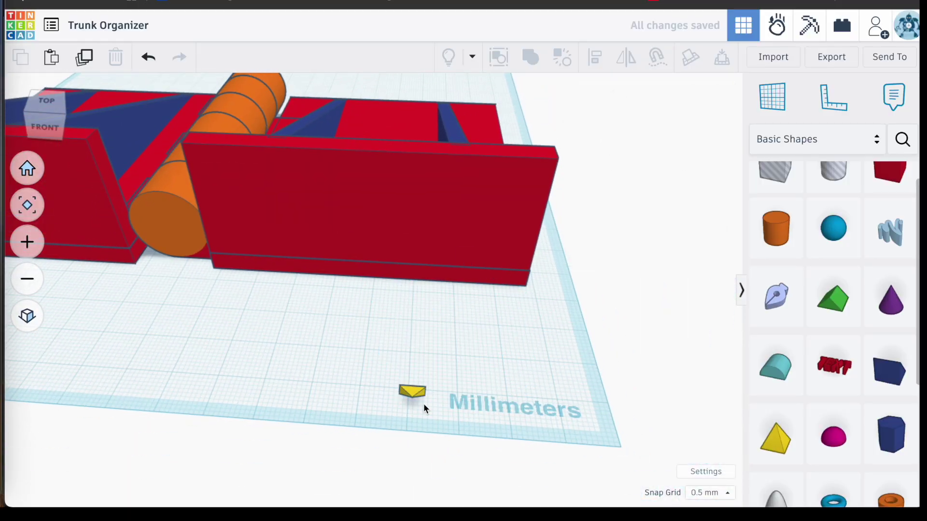
scroll(424, 404, up, 6)
scroll(390, 360, down, 3)
click(391, 365)
right_drag(325, 355, 203, 331)
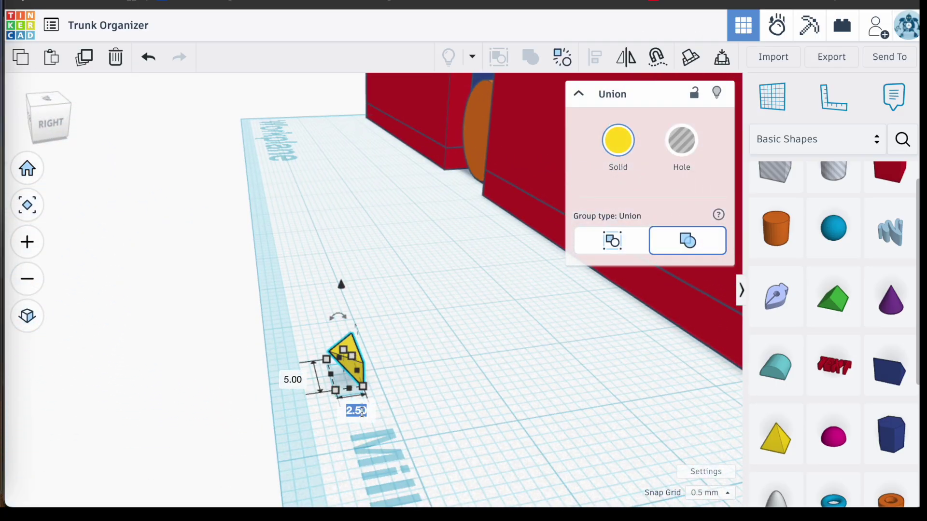
key(Return)
click(149, 56)
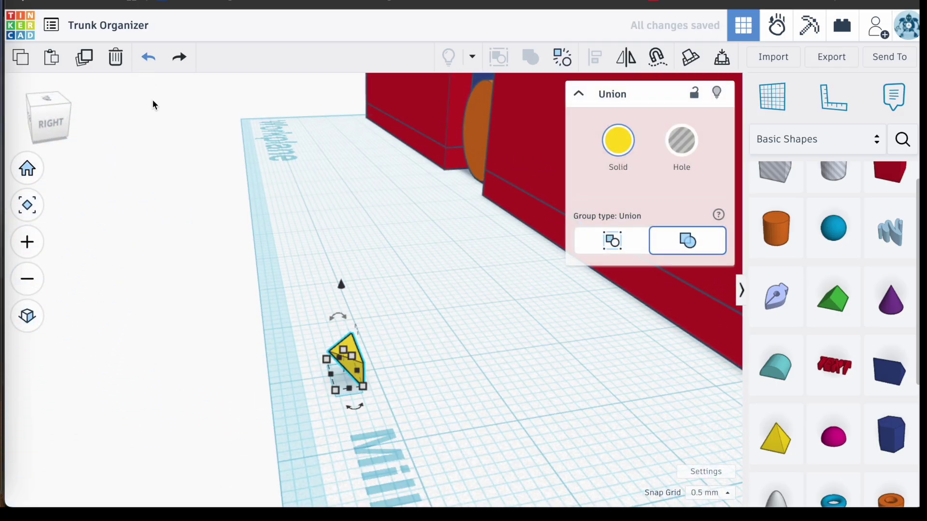
Make the small half pyramid taller and raise it above the workplane
click(457, 439)
right_drag(457, 439, 495, 372)
right_drag(398, 358, 350, 361)
click(349, 357)
drag(342, 275, 376, 212)
right_drag(386, 218, 552, 266)
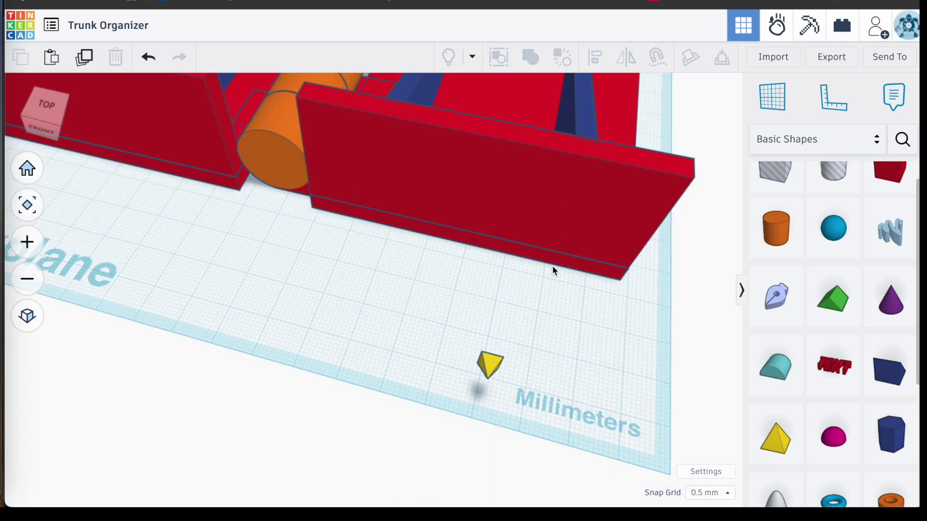
Set the workplane on the wall's outer face and drop the small half pyramid onto it
click(754, 100)
click(591, 206)
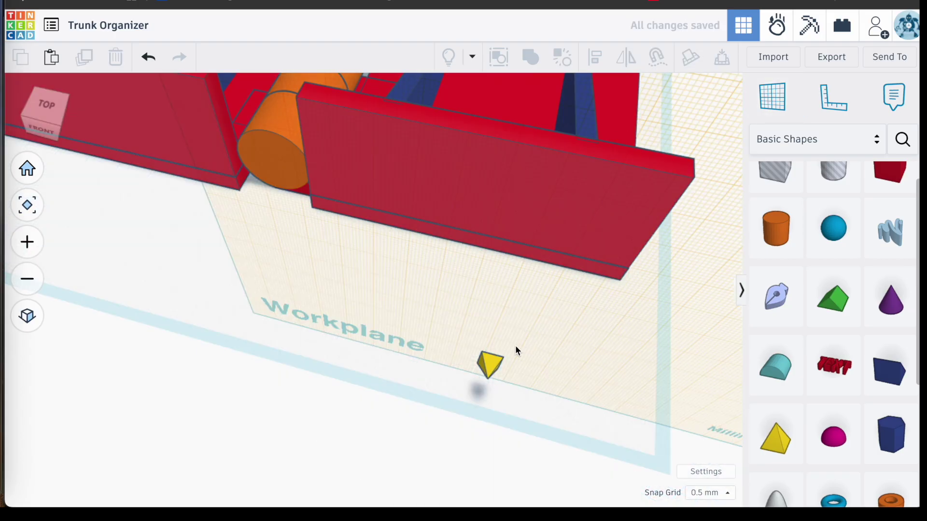
click(492, 362)
key(d)
click(562, 341)
right_drag(561, 341, 488, 317)
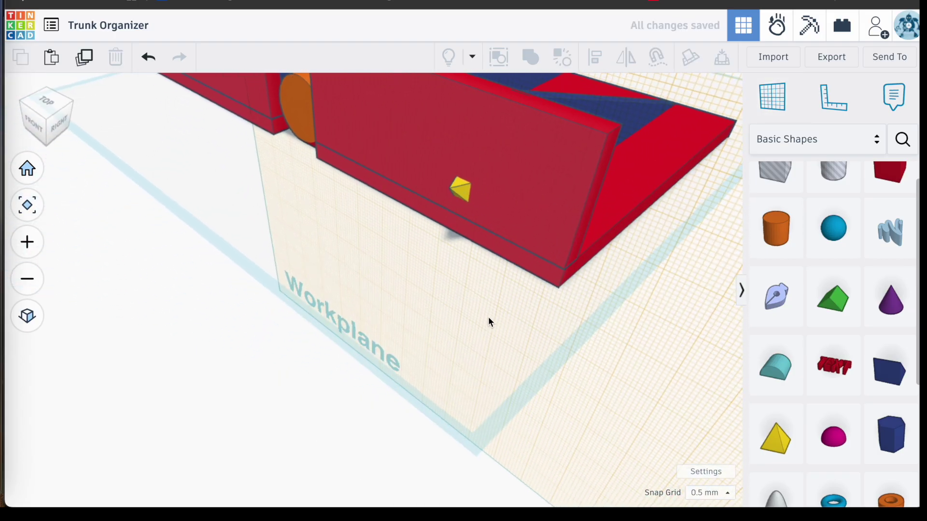
Restore the default workplane and align the half pyramid with the wall's top edge
click(771, 100)
click(487, 189)
shift+click(462, 198)
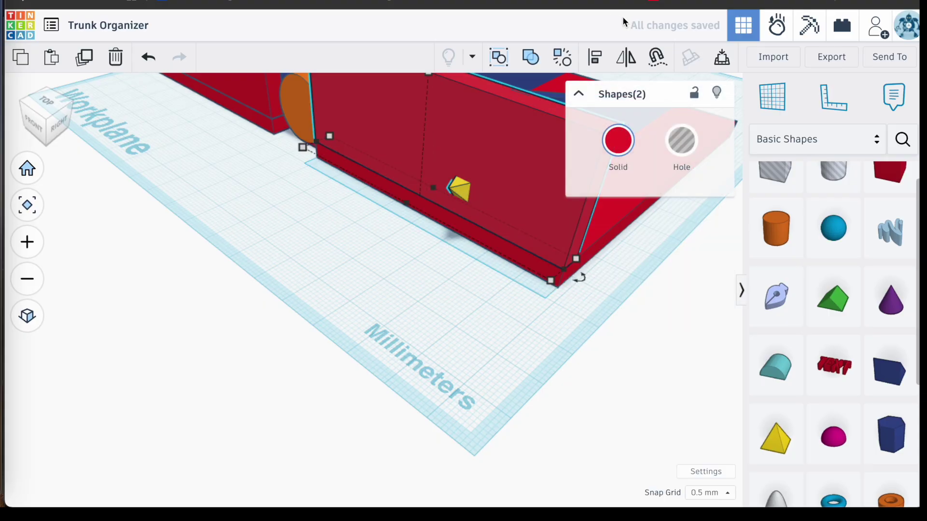
click(33, 202)
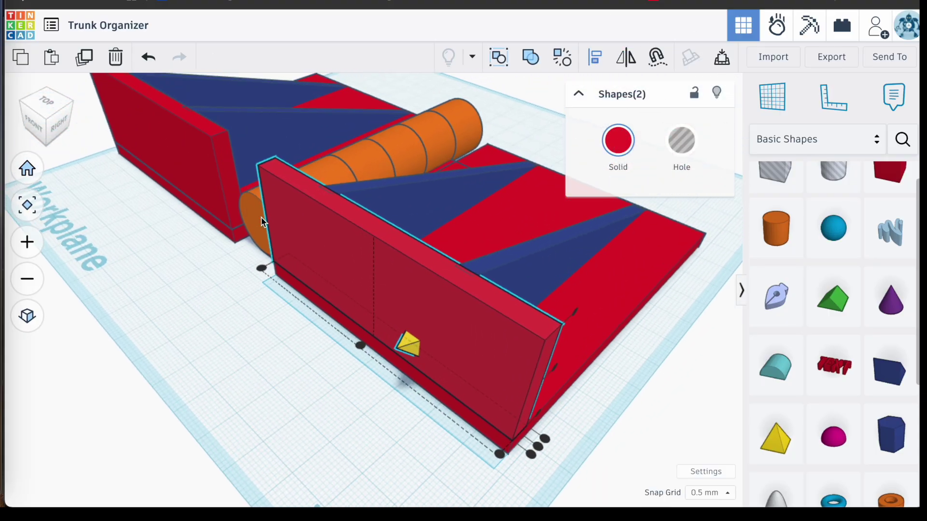
click(576, 313)
click(384, 422)
right_drag(378, 423, 476, 421)
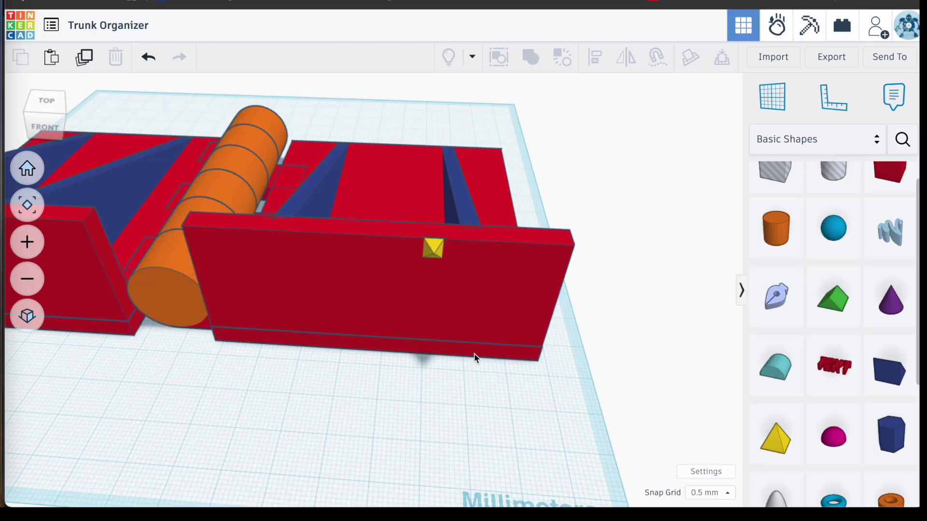
Lower the half pyramid slightly below the wall's top edge
click(434, 246)
click(544, 362)
right_drag(544, 362, 363, 344)
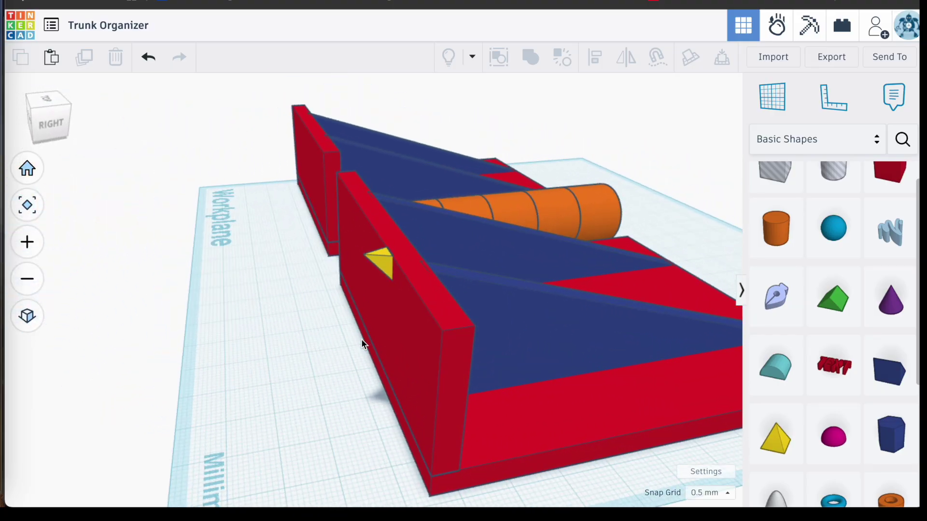
click(384, 264)
drag(379, 215, 381, 224)
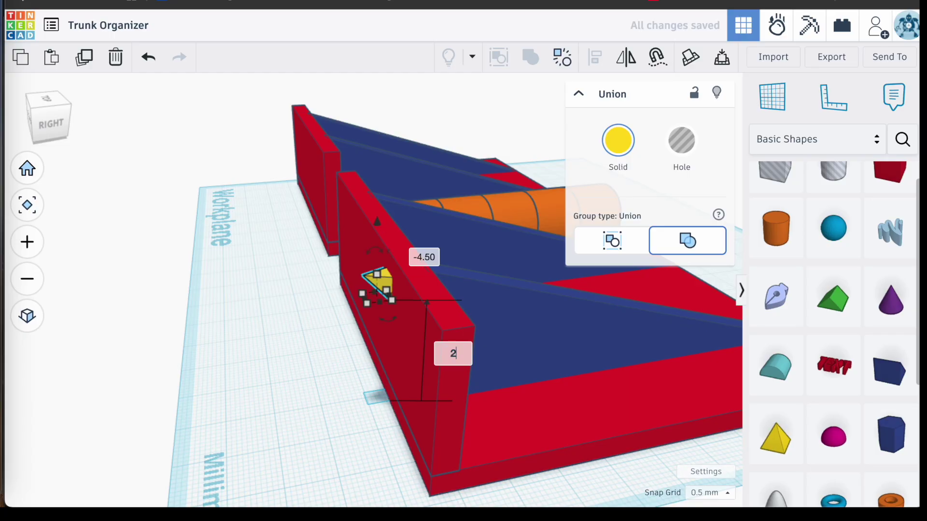
click(354, 427)
right_drag(354, 428, 532, 423)
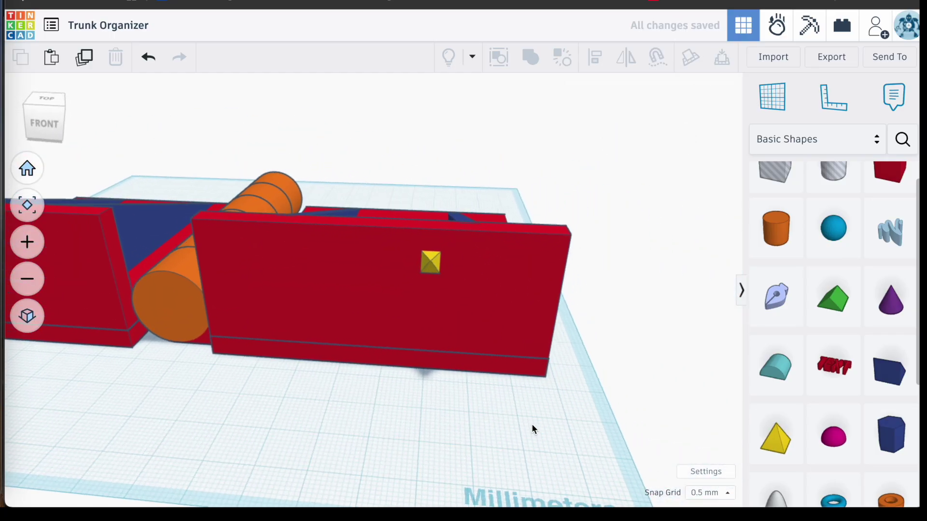
Move the half pyramid along the wall to near its outer side edge, away from the hinge
click(432, 268)
key(shift+Right)
key(shift+Right)
key(shift+Right)
key(shift+Right)
key(shift+Right)
key(shift+Left)
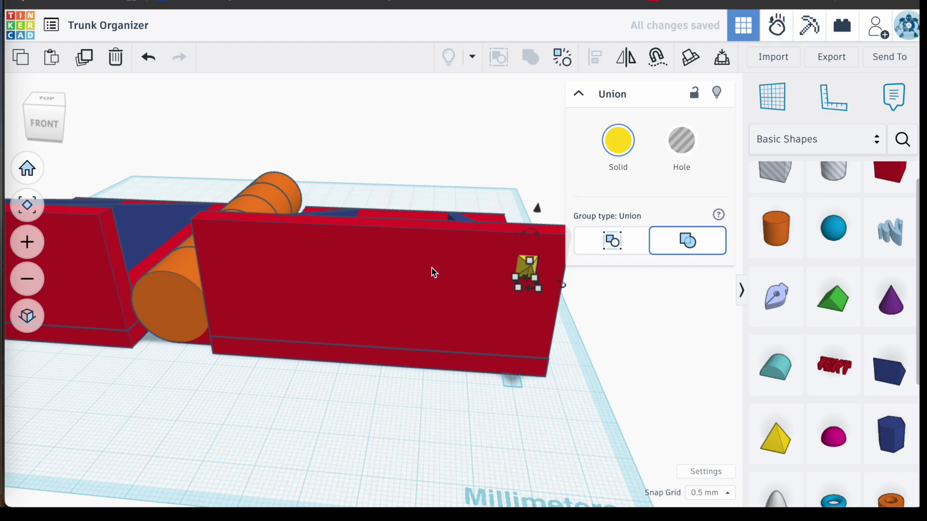
Duplicate the half pyramid and shift the copy along the wall toward the hinge
key(ctrl+d)
key(shift+Left)
key(shift+Left)
key(shift+Left)
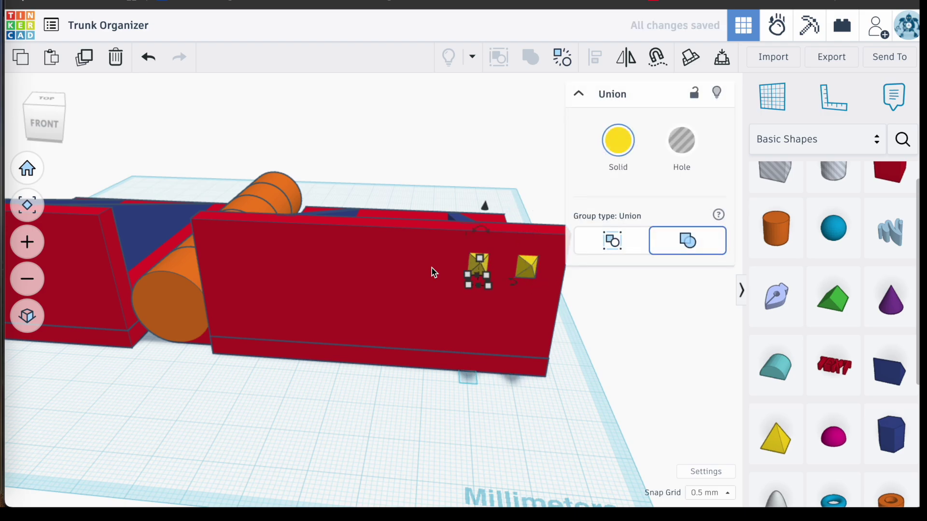
Repeat the spaced duplication of the half pyramid until seven hooks run along the wall toward the hinge
key(ctrl+d)
key(ctrl+d)
key(ctrl+d)
key(ctrl+d)
key(ctrl+d)
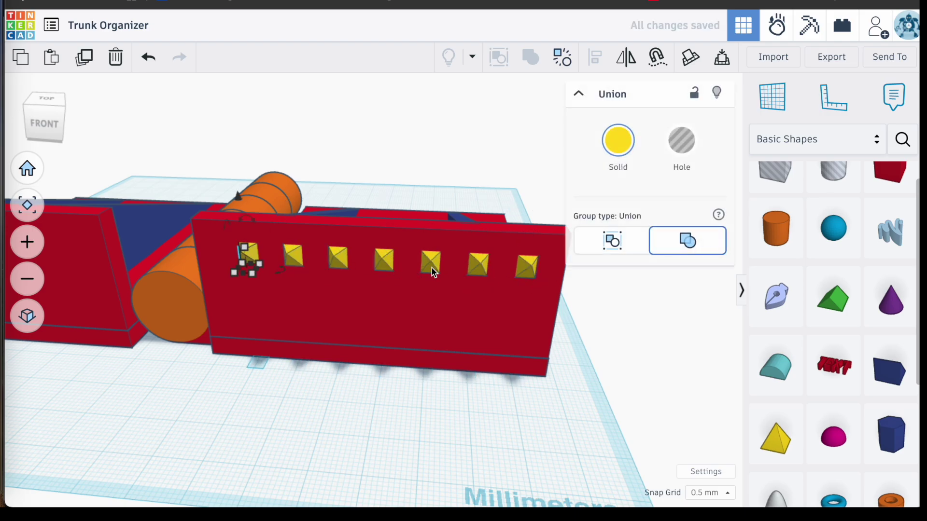
click(506, 399)
right_drag(505, 399, 306, 387)
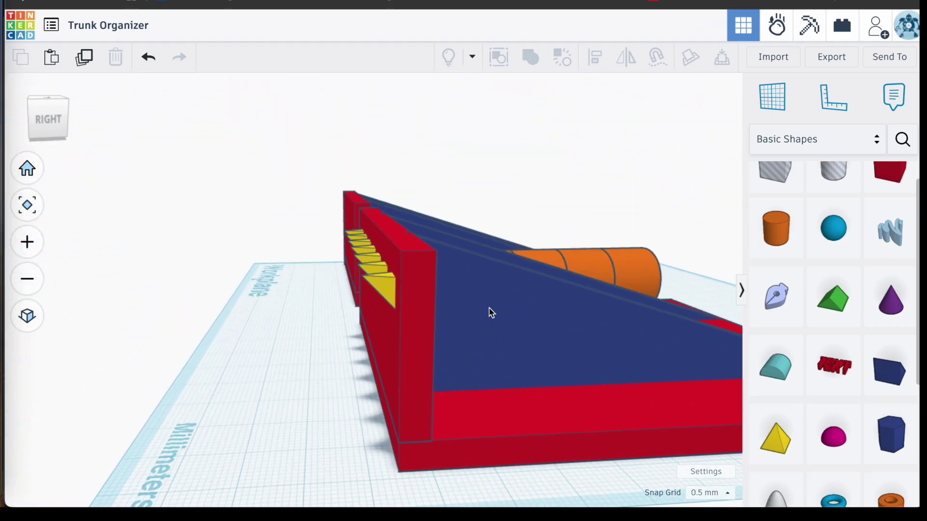
Scale down the row of seven half pyramids together so they protrude less from the wall
scroll(416, 293, up, 3)
scroll(419, 298, up, 2)
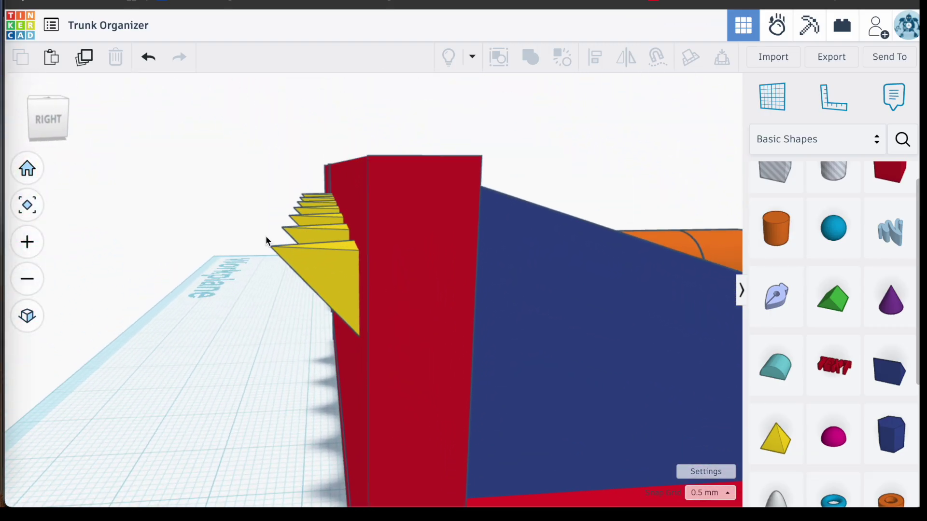
drag(310, 285, 310, 286)
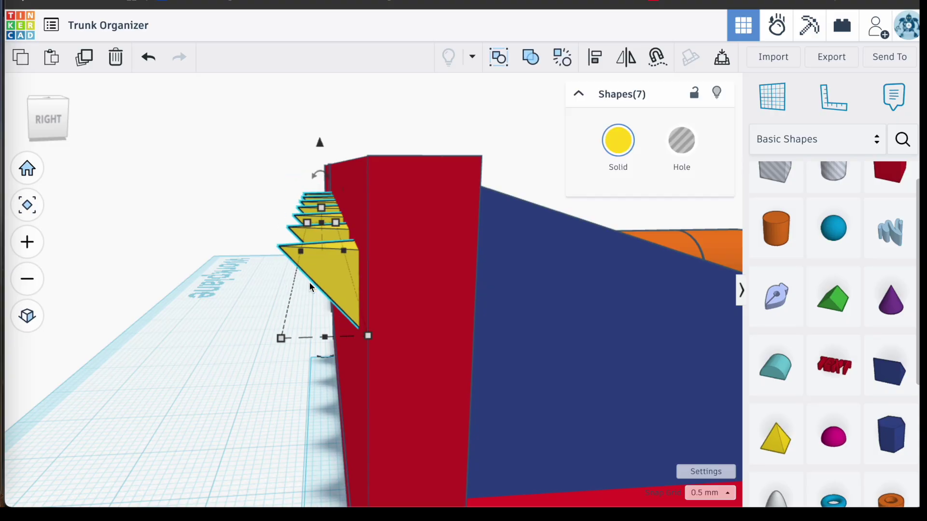
click(244, 338)
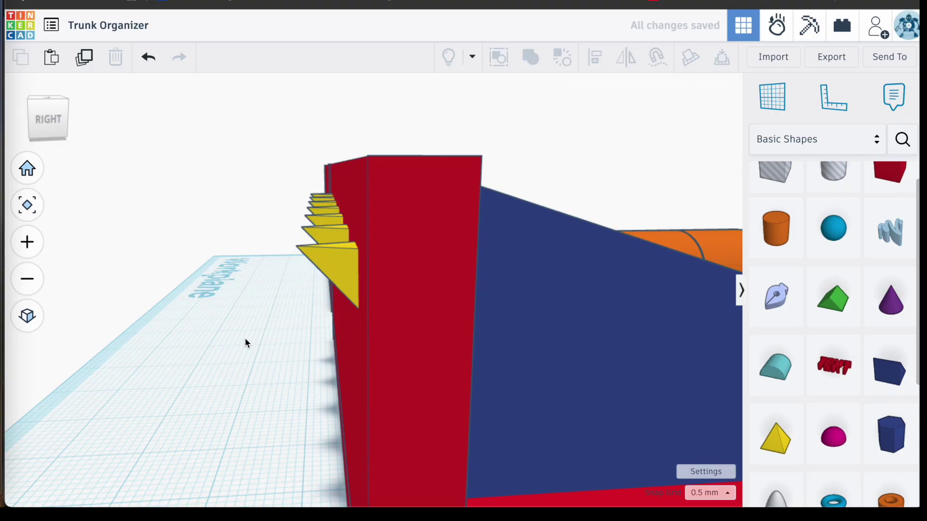
right_drag(245, 339, 391, 370)
scroll(391, 370, down, 5)
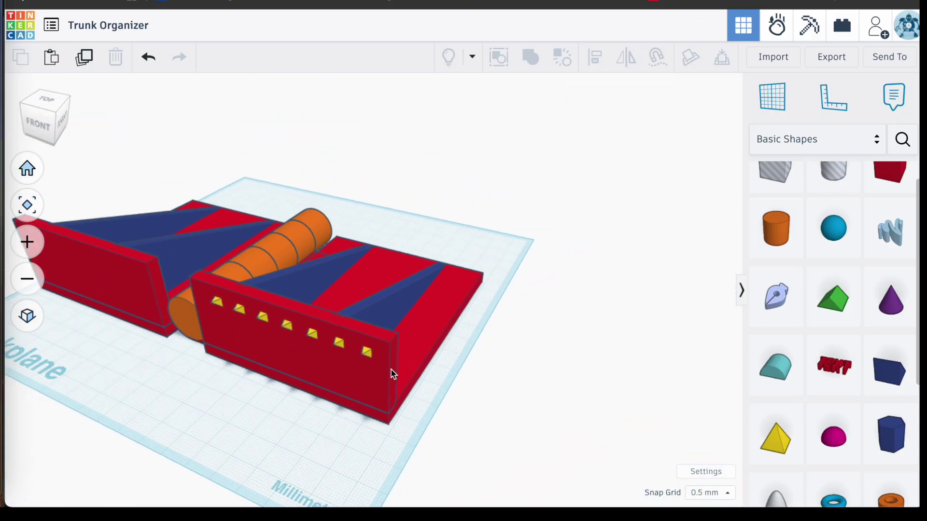
Examine the hook rows on both outer walls and the assembled grey organizers with their loose connector plates
click(363, 352)
click(325, 444)
right_drag(325, 442, 287, 265)
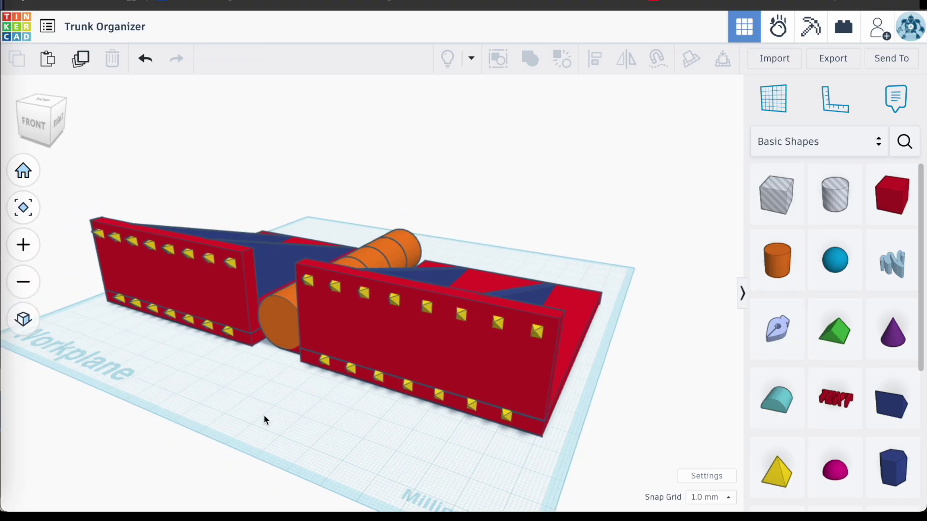
right_drag(263, 415, 289, 405)
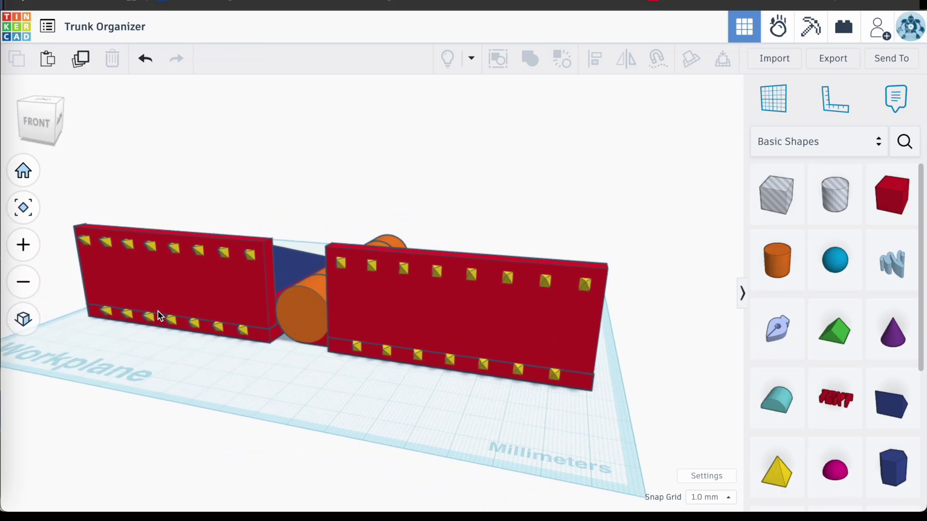
scroll(160, 316, up, 5)
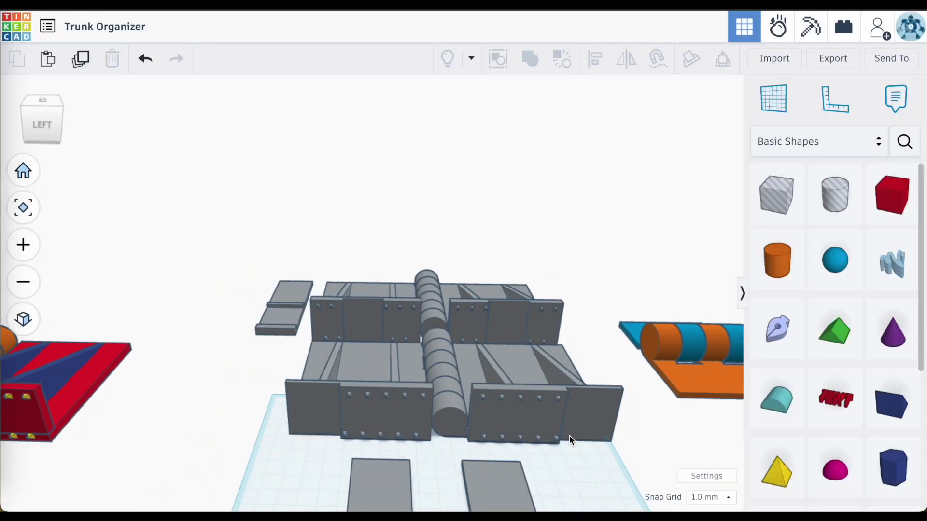
scroll(522, 428, up, 3)
right_drag(522, 428, 458, 358)
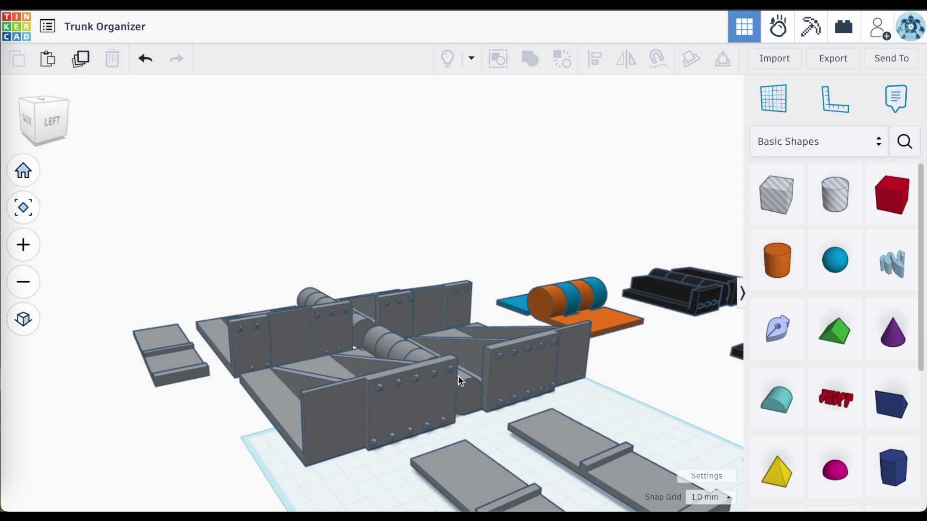
scroll(450, 386, up, 4)
scroll(450, 386, down, 3)
scroll(451, 386, up, 2)
scroll(451, 386, down, 3)
Flip the loose grey connector plate 180° to show the hooks on its underside, and flip it back
click(478, 465)
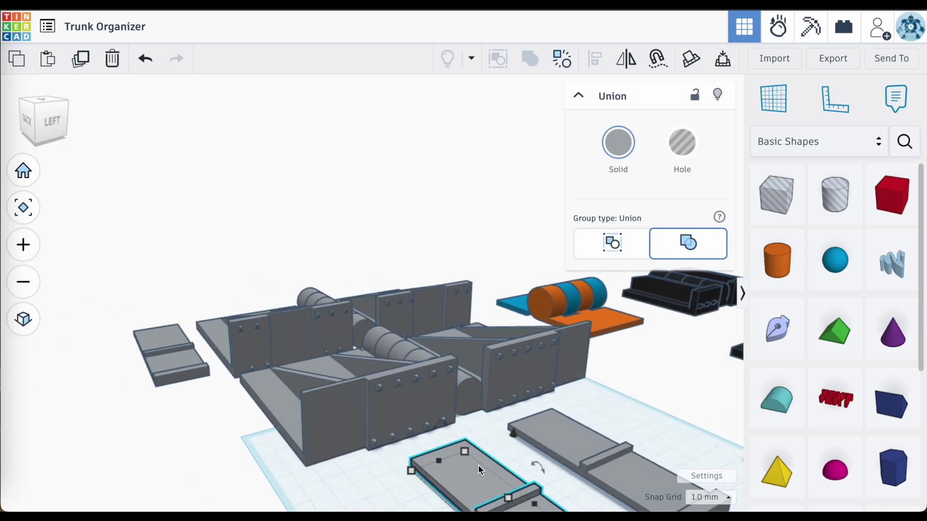
scroll(478, 465, down, 2)
click(23, 208)
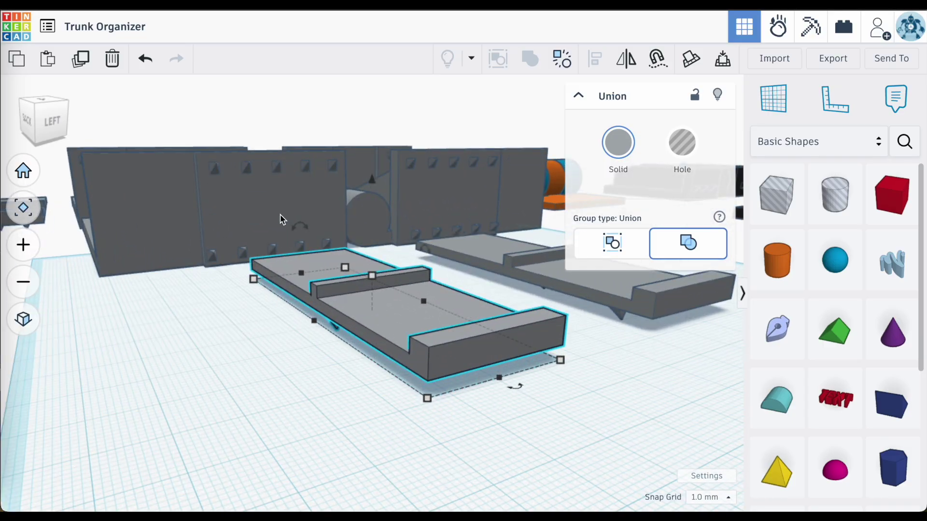
drag(299, 225, 298, 306)
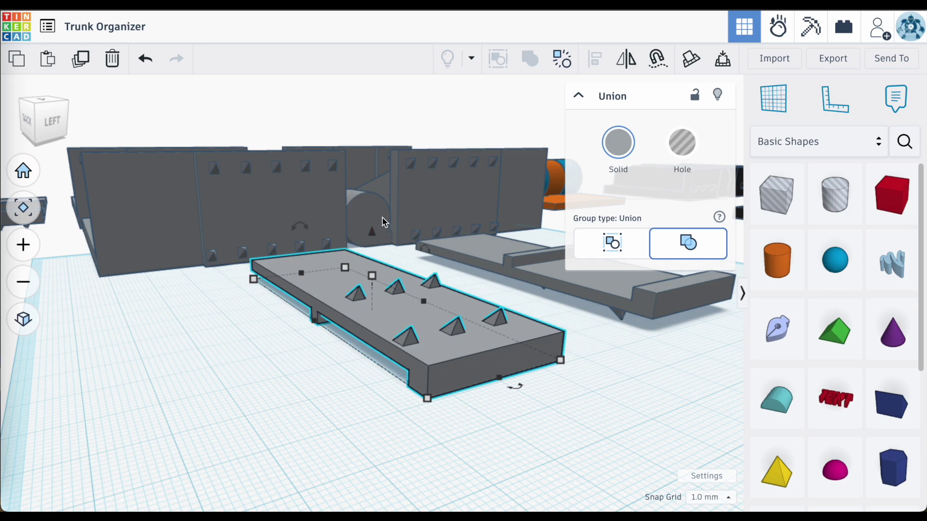
drag(305, 227, 311, 292)
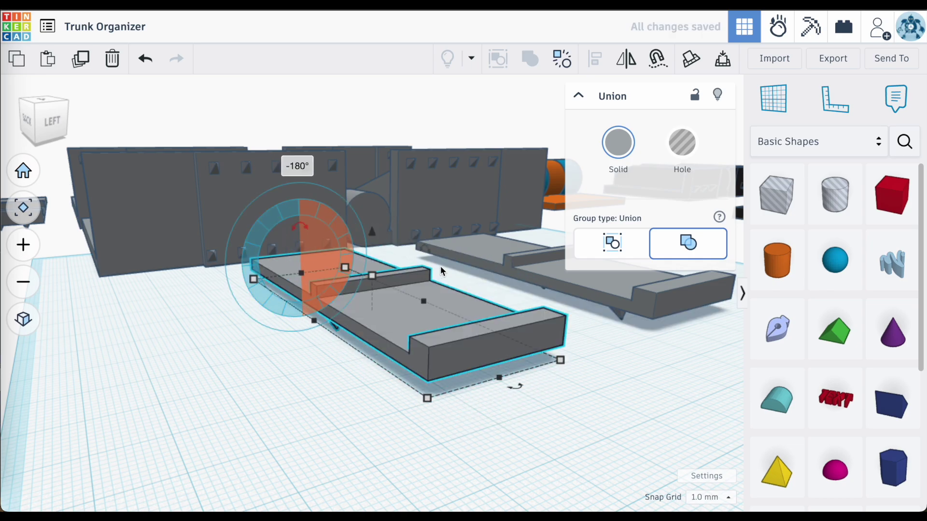
scroll(429, 242, down, 3)
click(413, 140)
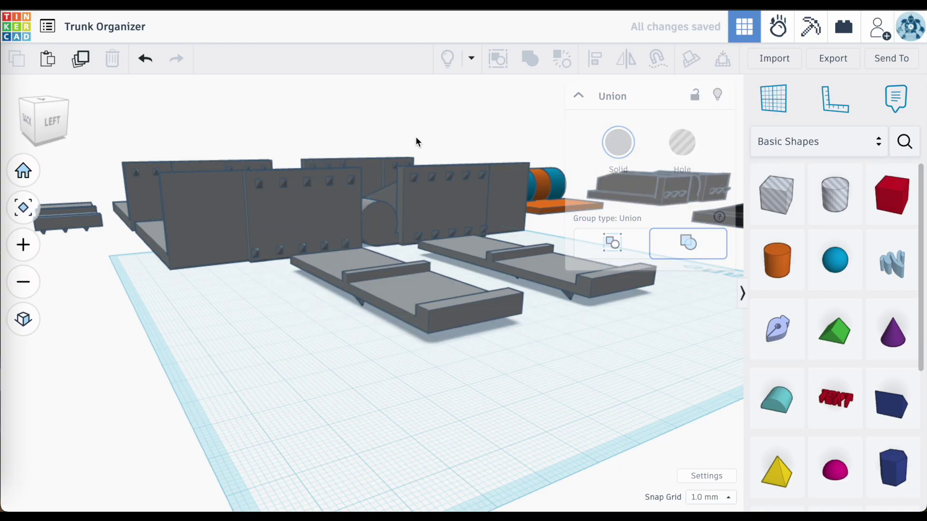
Stand the loose connector plate upright, move it against the grey organizer's outer wall end and lower it to the wall's top edge
click(405, 284)
drag(425, 245, 400, 269)
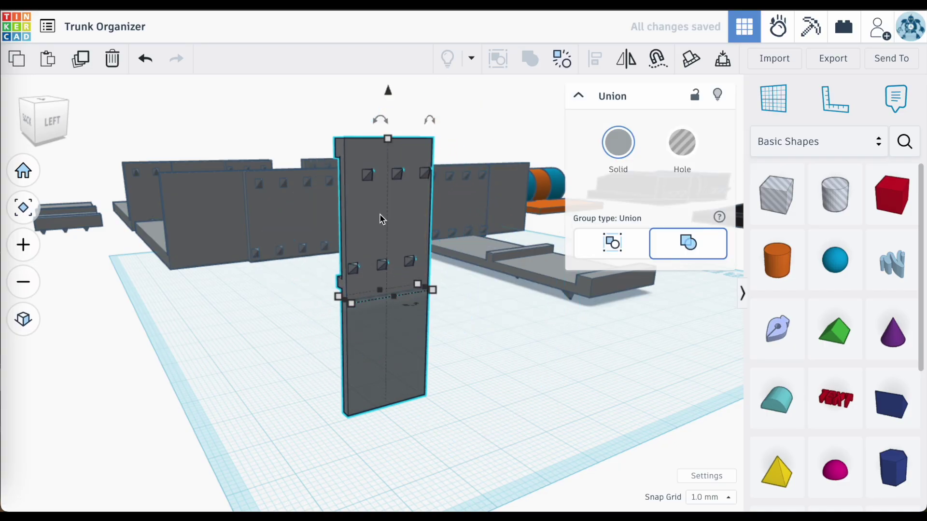
drag(378, 217, 198, 201)
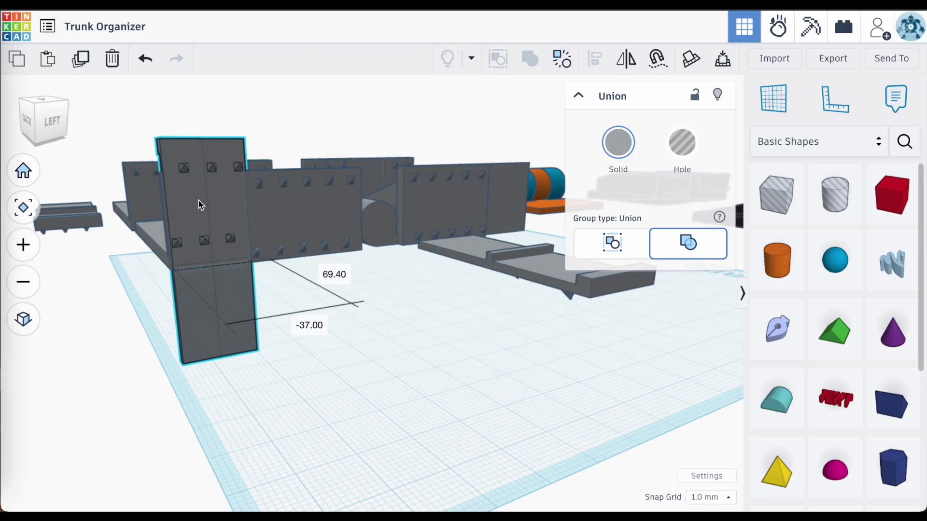
drag(199, 100, 199, 133)
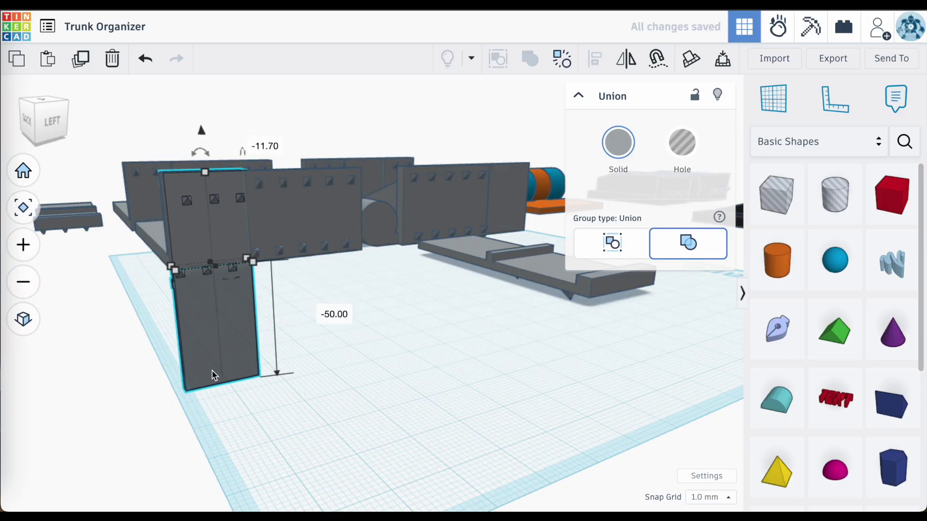
click(323, 347)
right_drag(323, 347, 196, 211)
click(198, 164)
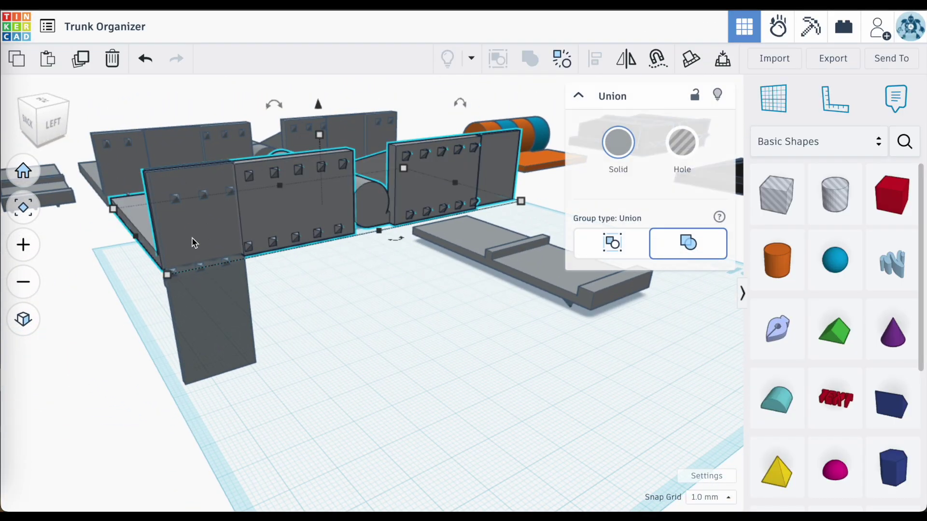
click(198, 160)
drag(187, 97, 187, 100)
right_drag(355, 332, 550, 337)
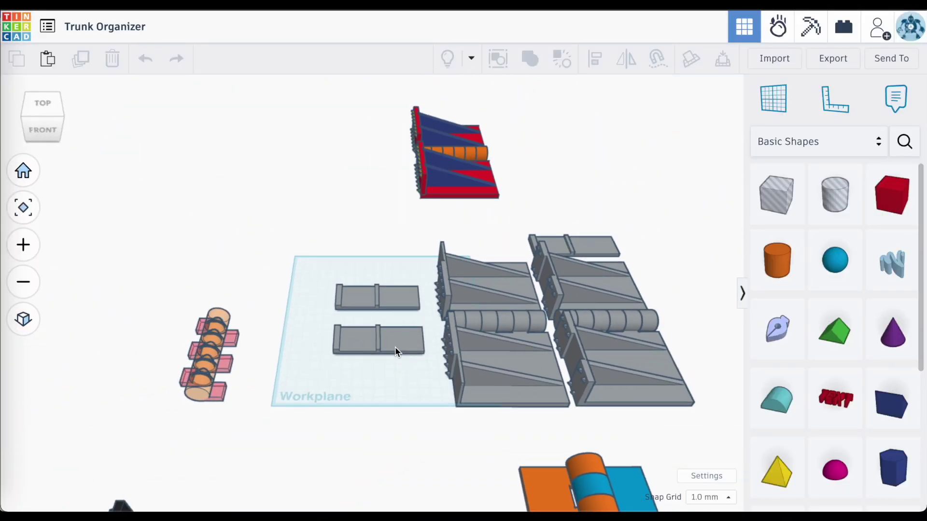
Move all the grey organizer parts together off the workplane, beyond the coloured organizer
drag(320, 211, 675, 420)
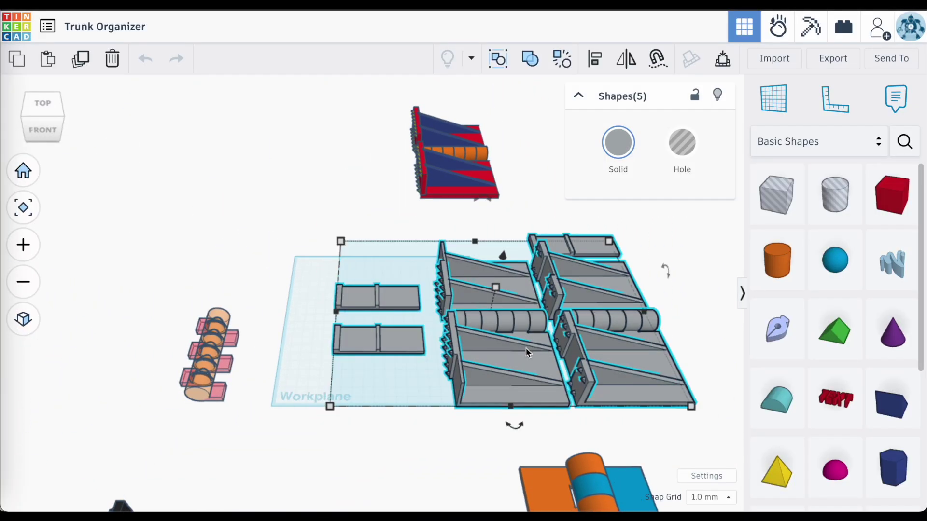
drag(526, 348, 686, 217)
click(634, 280)
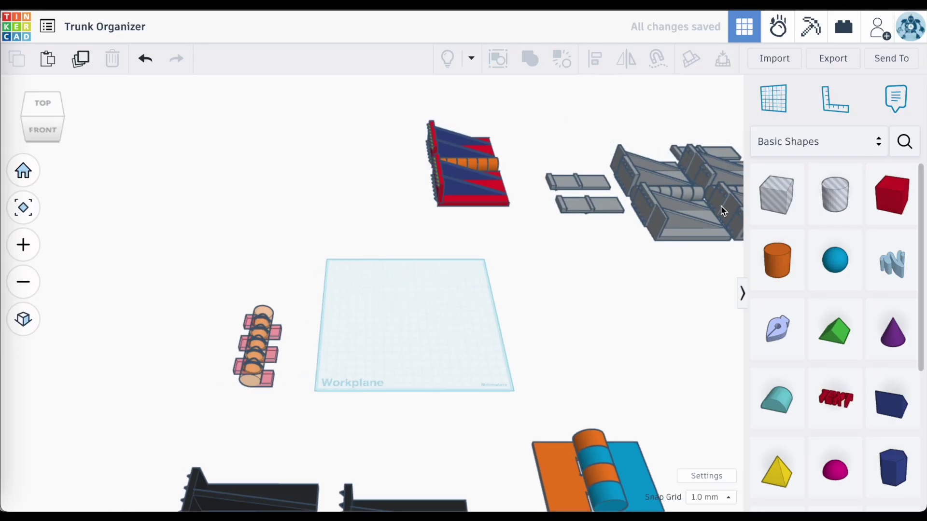
Duplicate one half of the coloured organizer with its hinge and move the copy about 103 mm and 200 mm toward the workplane
click(724, 207)
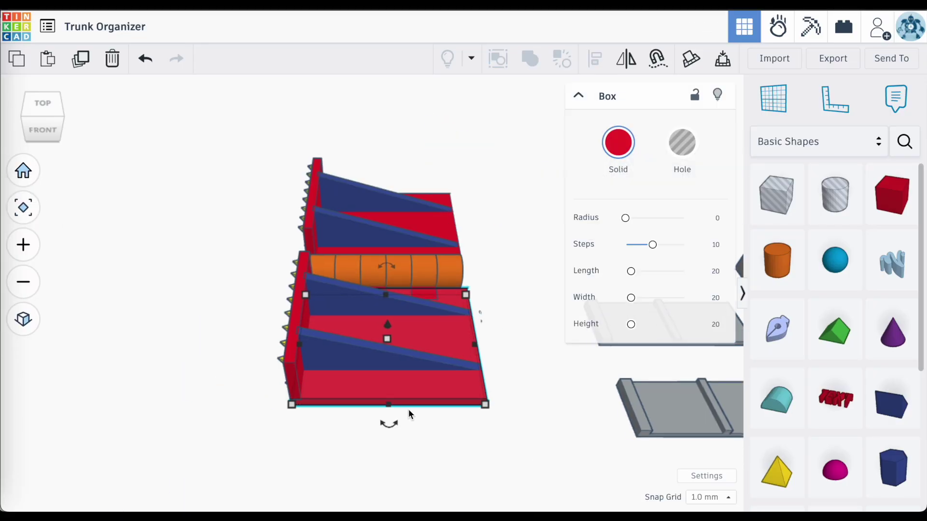
scroll(407, 410, down, 3)
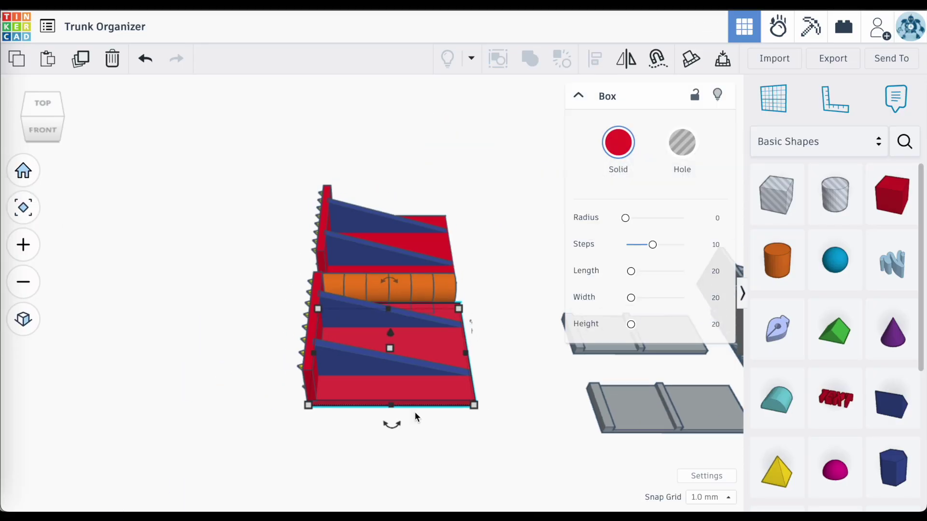
click(483, 328)
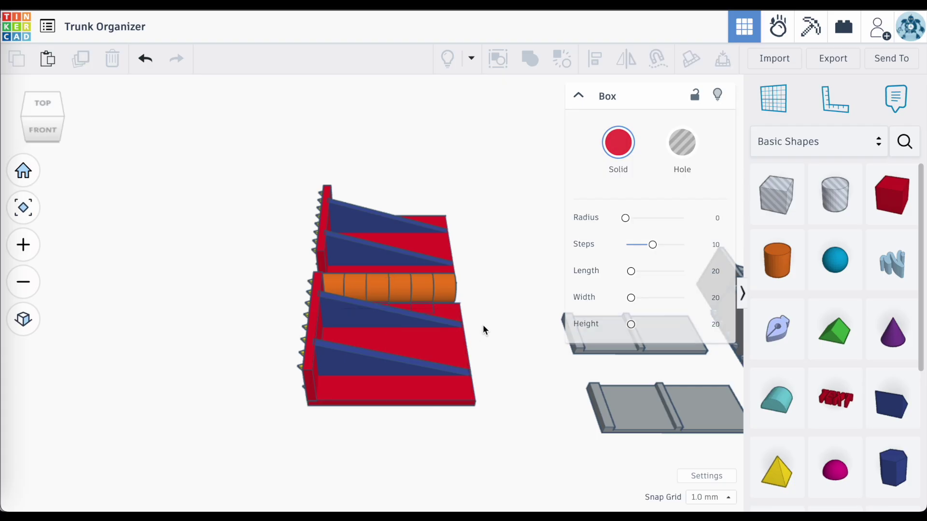
right_drag(479, 346, 474, 369)
click(371, 292)
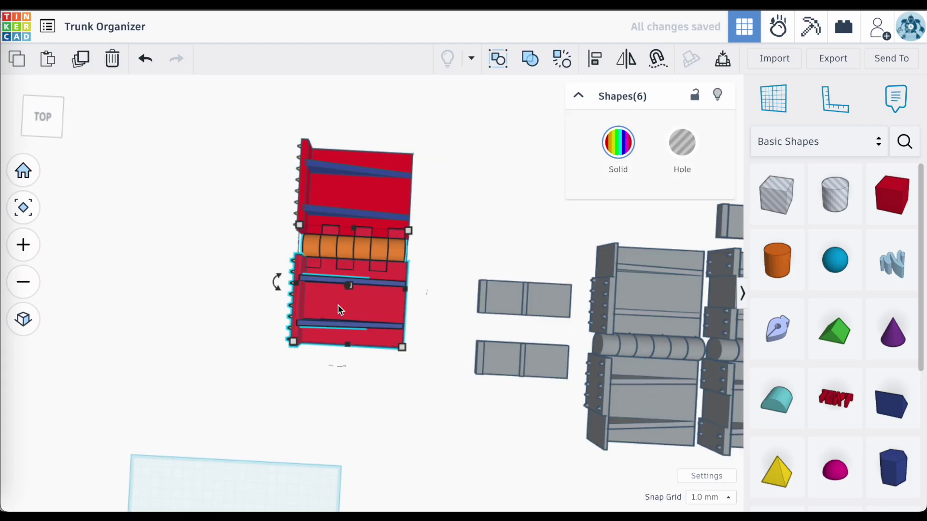
drag(340, 310, 221, 512)
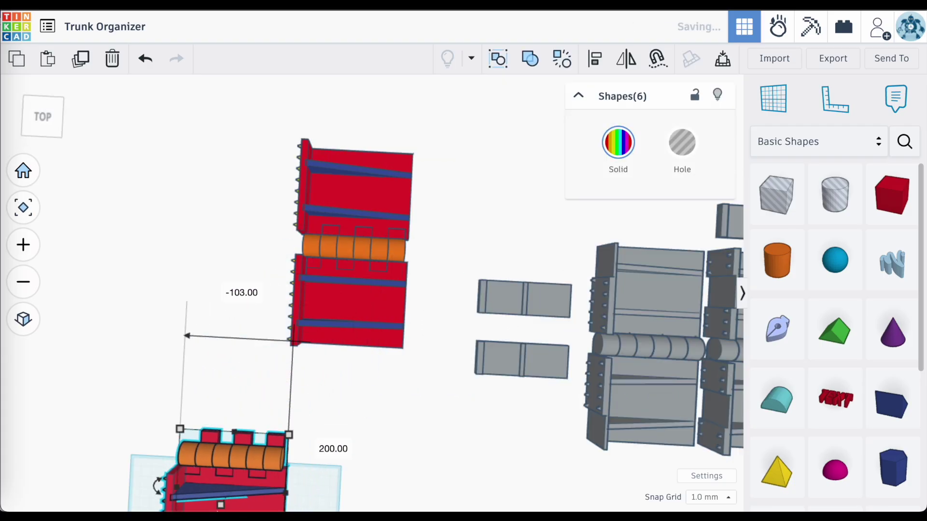
click(370, 400)
Move the whole copied organizer half about 66 mm sideways and 7.5 mm across so it sits fully on the workplane
right_drag(370, 399, 516, 309)
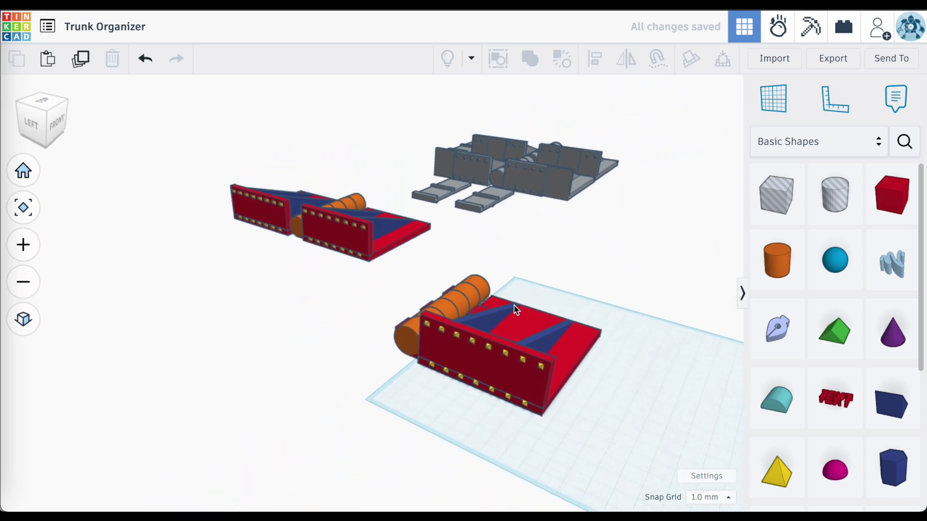
scroll(644, 361, up, 1)
right_drag(459, 330, 487, 298)
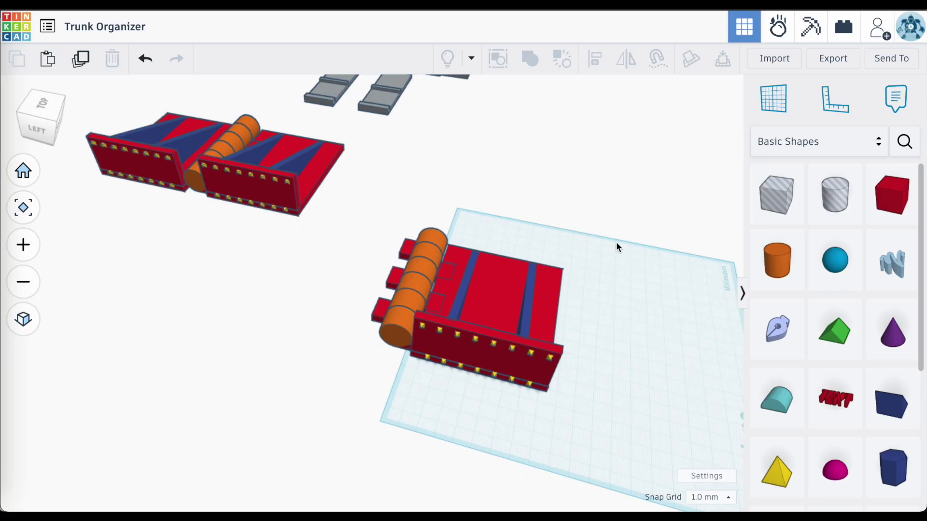
drag(598, 257, 370, 366)
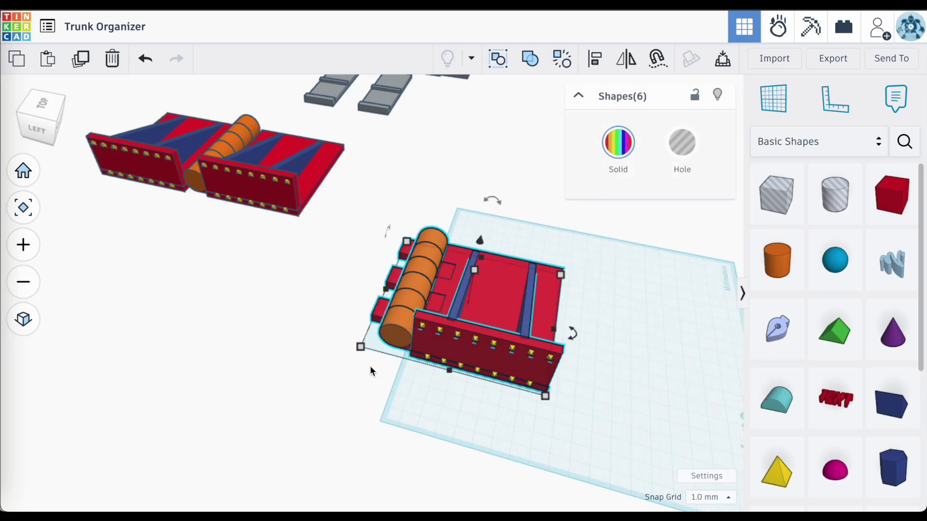
drag(506, 301, 614, 320)
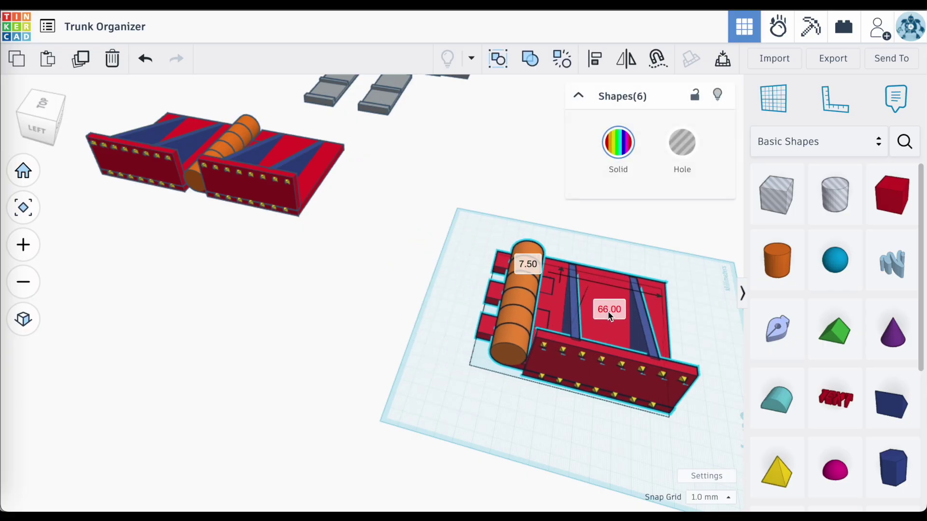
click(543, 416)
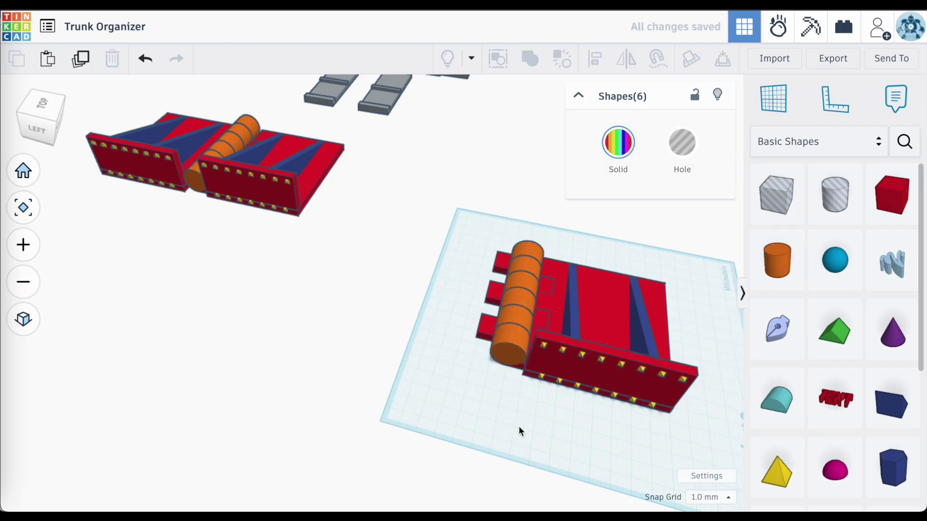
Pull the segmented hinge away from the copied organizer half and delete it
click(515, 360)
drag(515, 359, 415, 344)
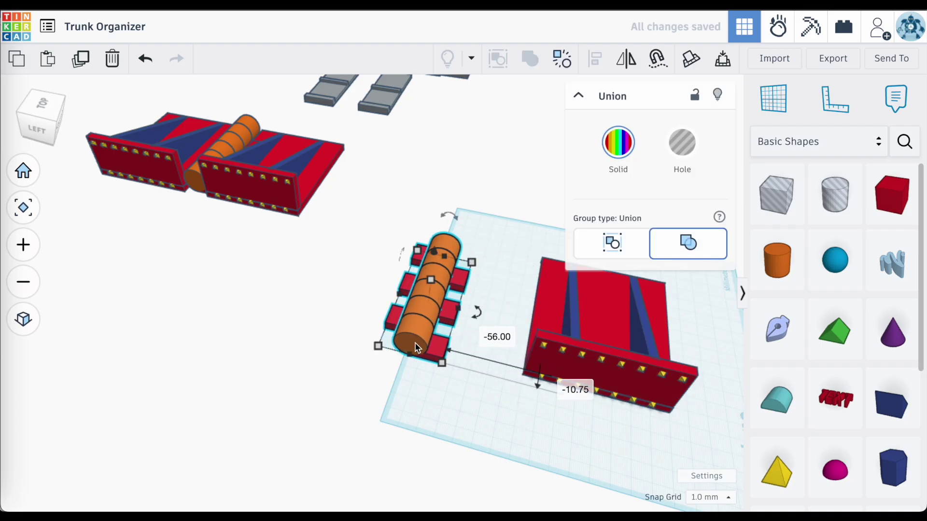
key(Delete)
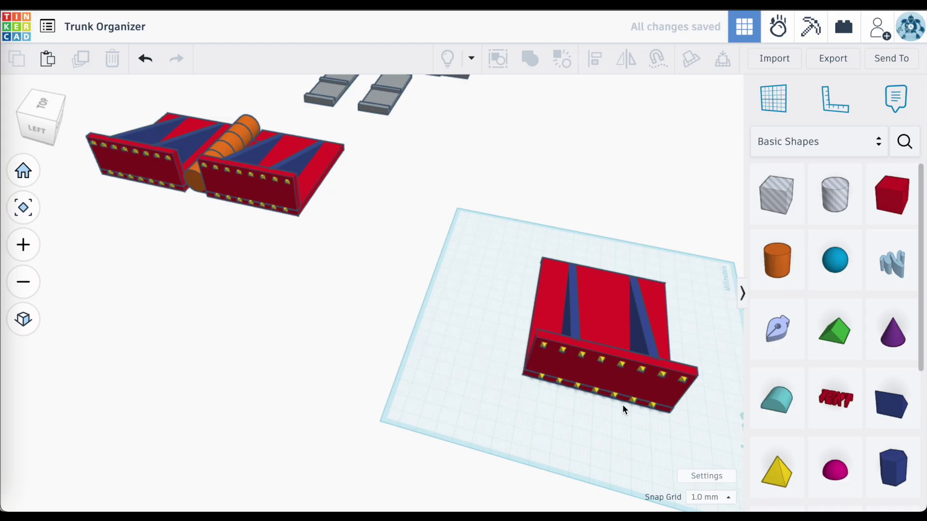
Ungroup the blue wedge dividers on the copied organizer half and delete both wedges
scroll(645, 369, up, 3)
right_drag(644, 369, 776, 399)
scroll(483, 212, up, 5)
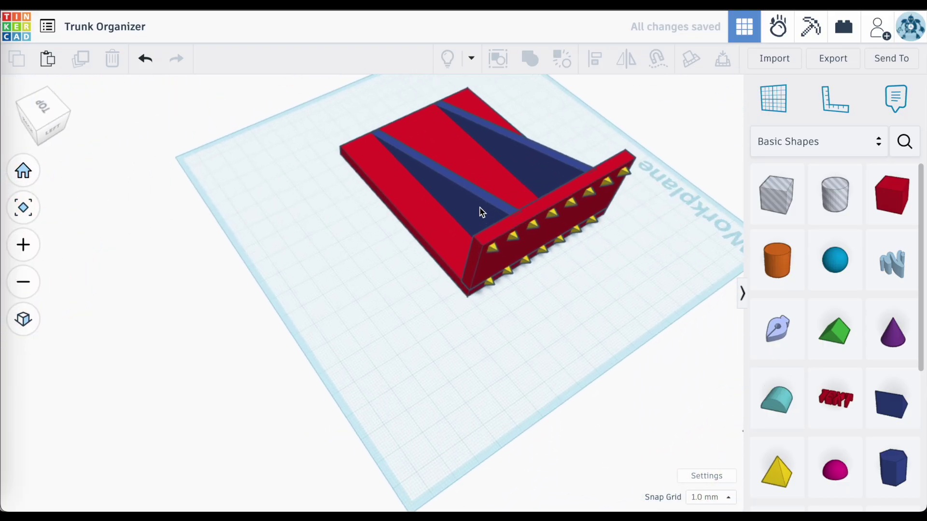
right_drag(483, 212, 534, 214)
click(432, 209)
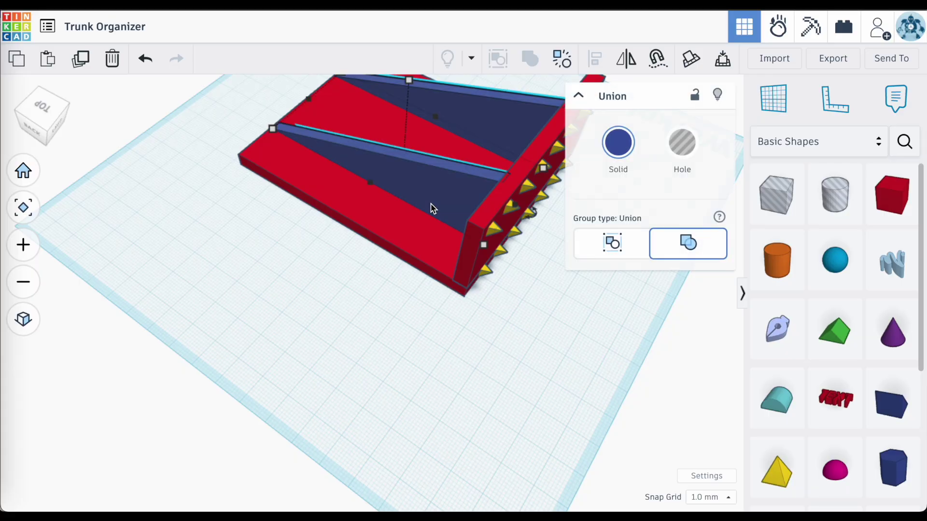
right_drag(433, 208, 254, 203)
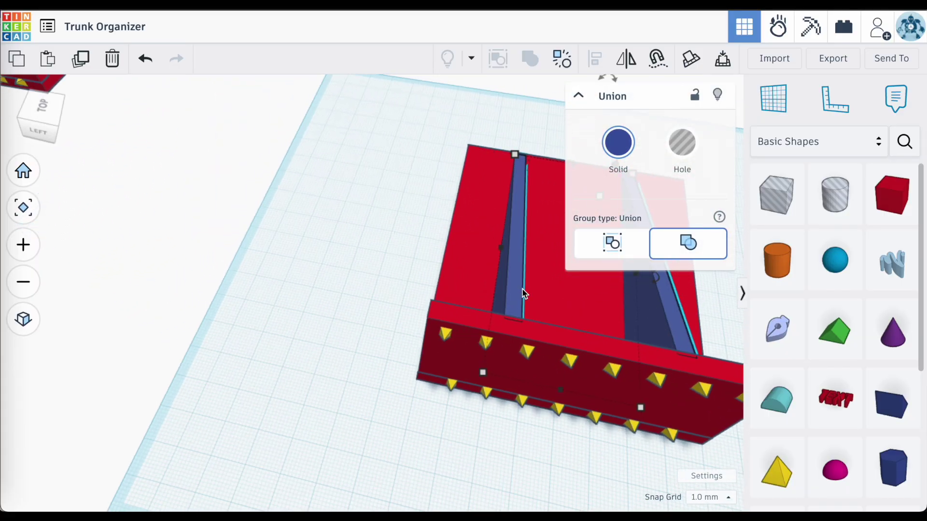
key(ctrl+shift+g)
click(359, 318)
click(513, 299)
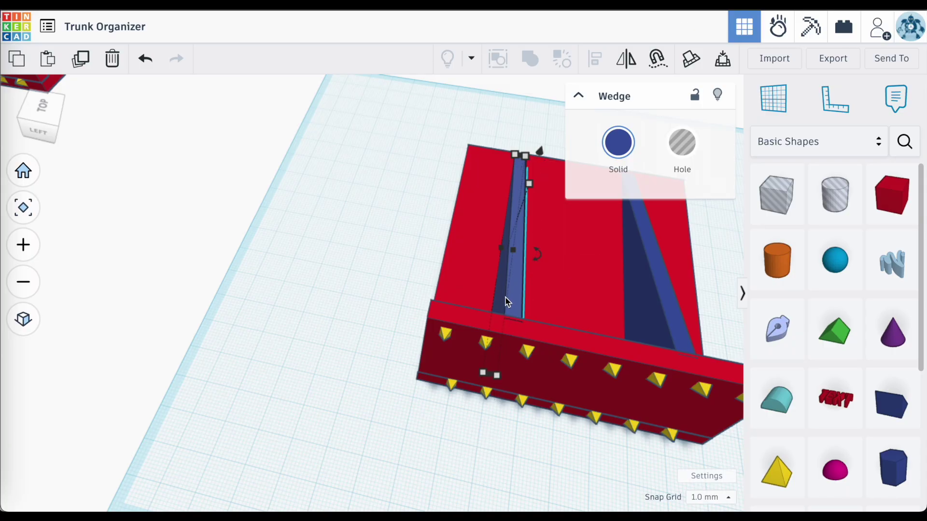
key(Delete)
click(657, 321)
key(Delete)
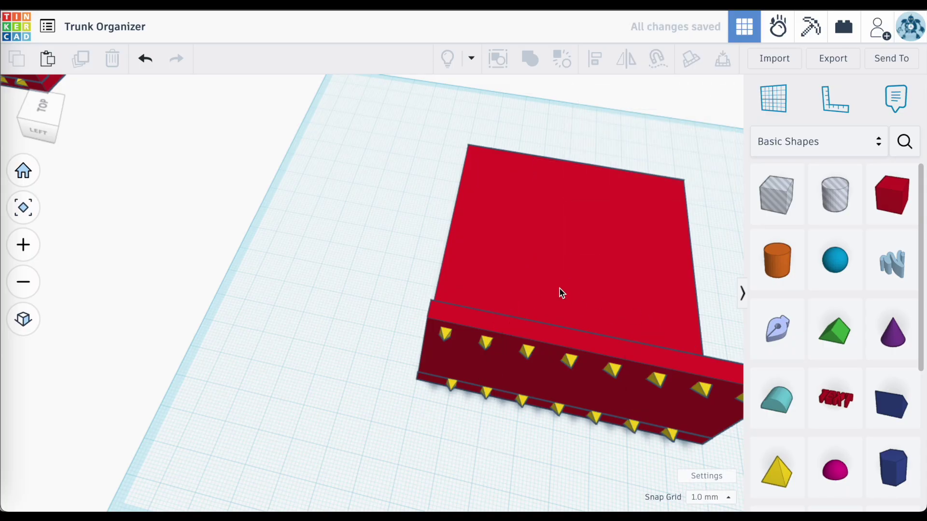
Start a new sketch on the end face of the red base and wall, opposite the open side
right_drag(561, 292, 768, 264)
scroll(358, 261, up, 3)
right_drag(469, 328, 520, 335)
scroll(520, 336, up, 3)
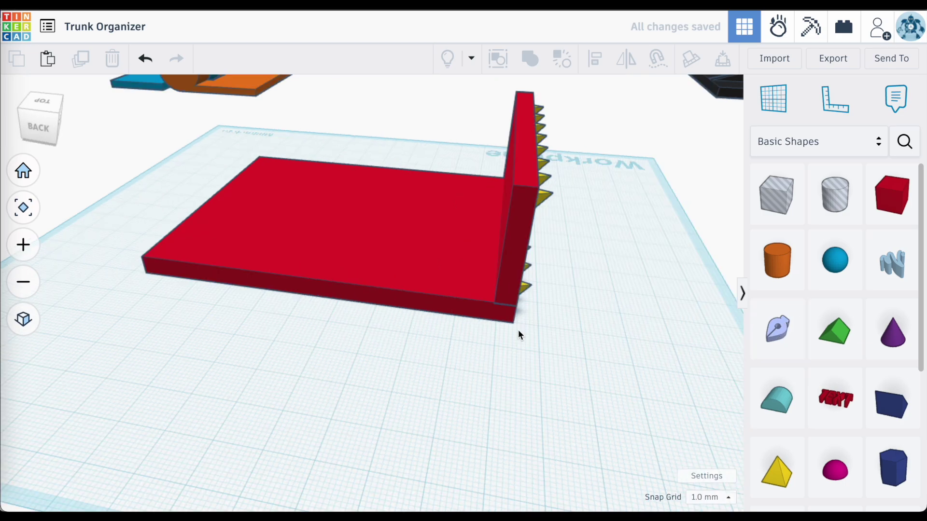
drag(778, 327, 500, 311)
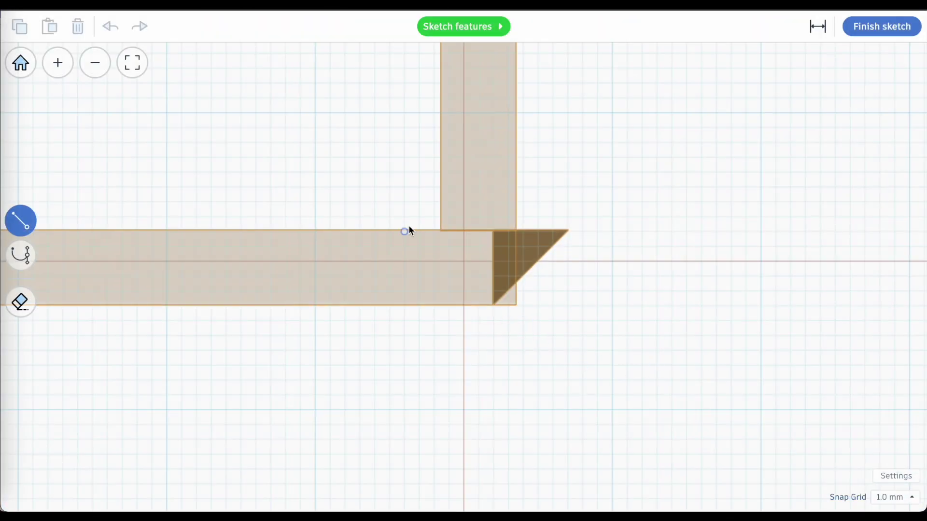
Begin a profile outline at the wall's inner top corner with a slanted 6.32 mm line and a 23 mm vertical line down beside the wall
scroll(410, 232, up, 1)
scroll(411, 237, down, 5)
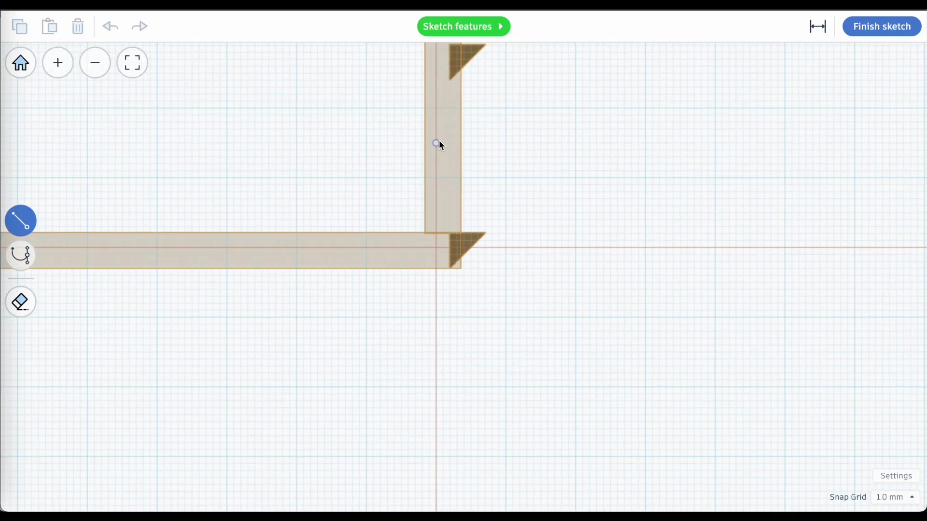
scroll(438, 142, down, 3)
scroll(424, 83, up, 4)
scroll(457, 123, up, 2)
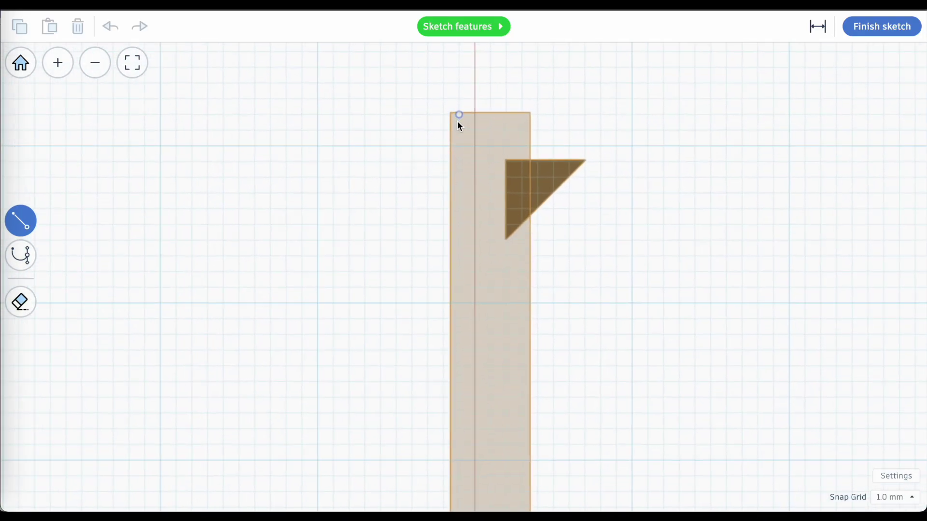
scroll(457, 122, up, 2)
click(459, 114)
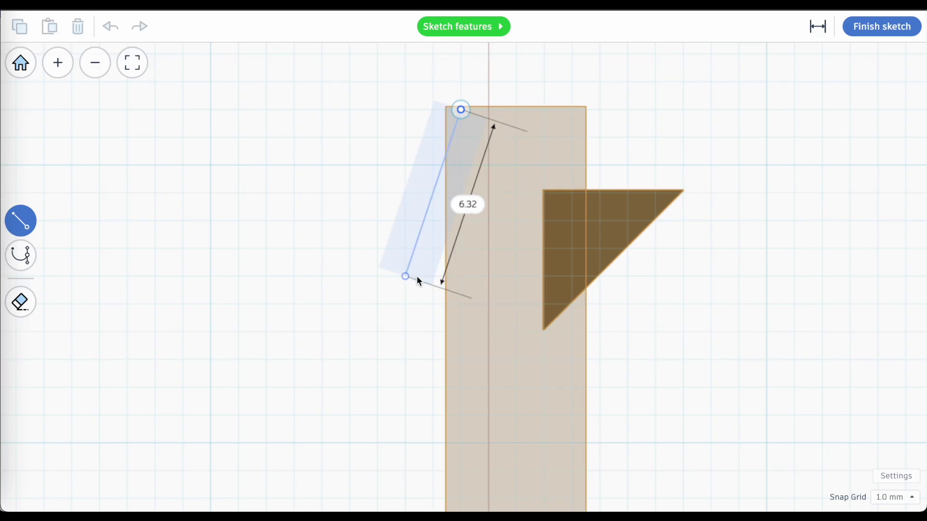
click(406, 276)
scroll(421, 347, down, 3)
scroll(416, 427, up, 3)
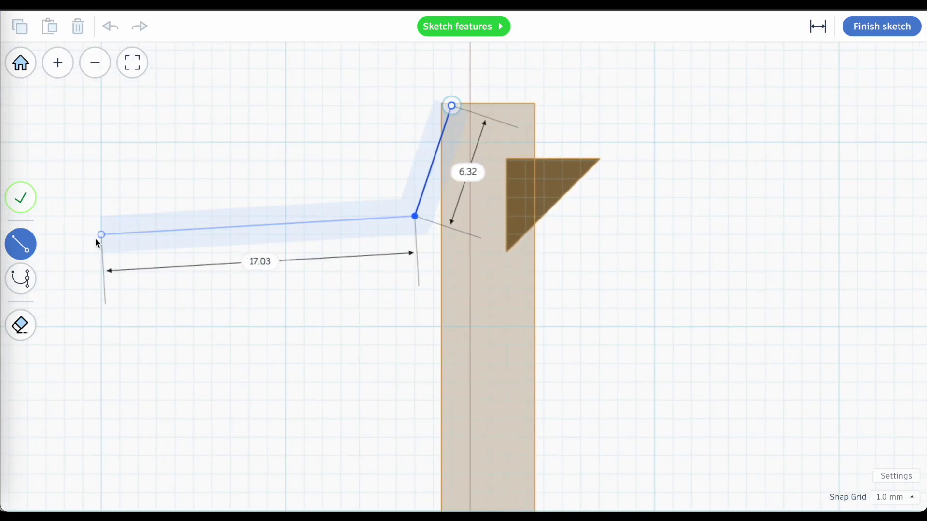
click(95, 63)
scroll(439, 448, up, 3)
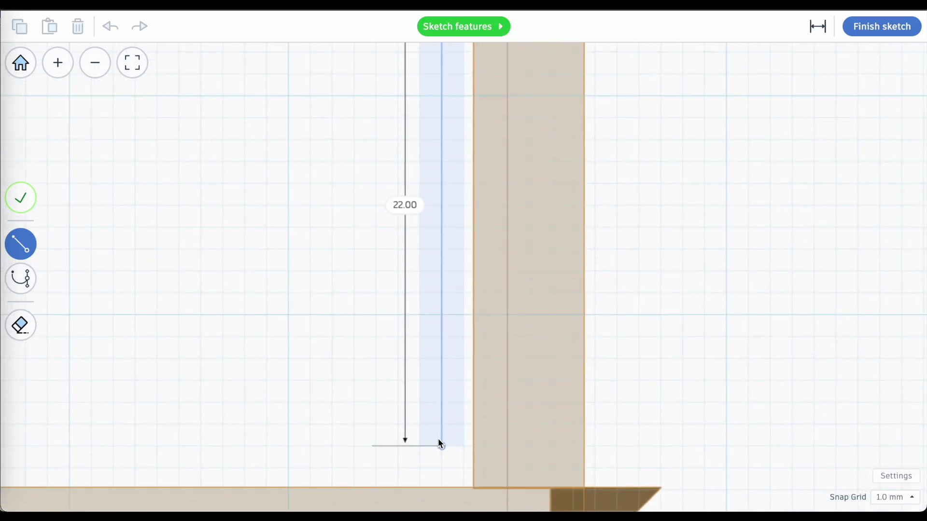
click(439, 457)
scroll(386, 451, down, 2)
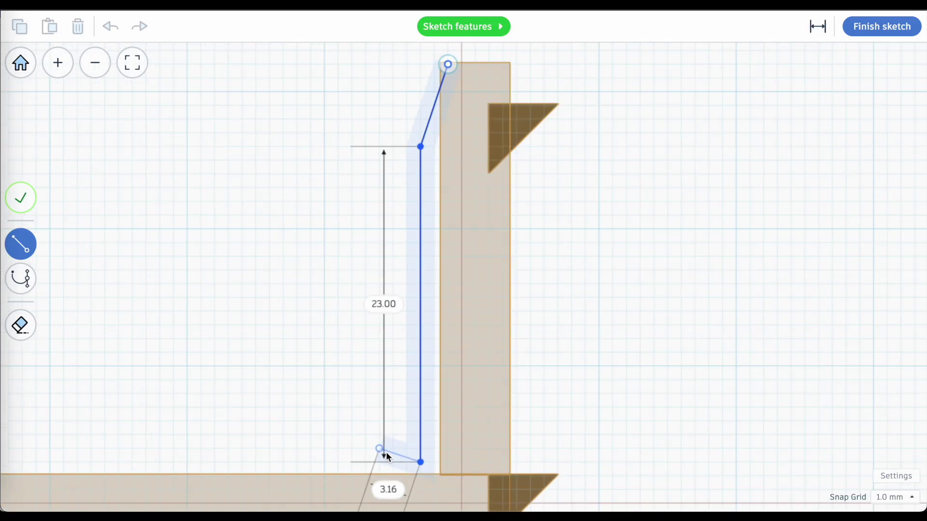
Extend the outline with a horizontal line just above the base to its far end and a slanted 5 mm line down into it
scroll(386, 451, down, 2)
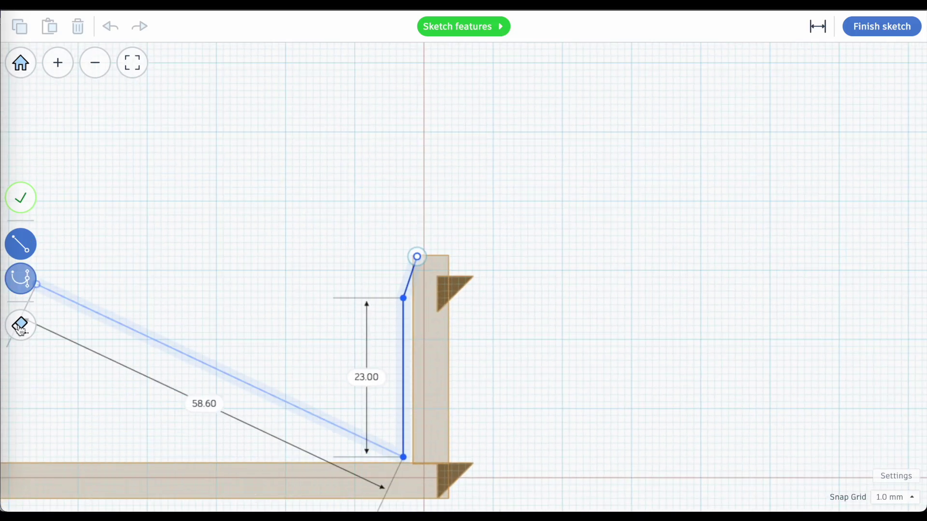
click(95, 62)
scroll(127, 342, up, 3)
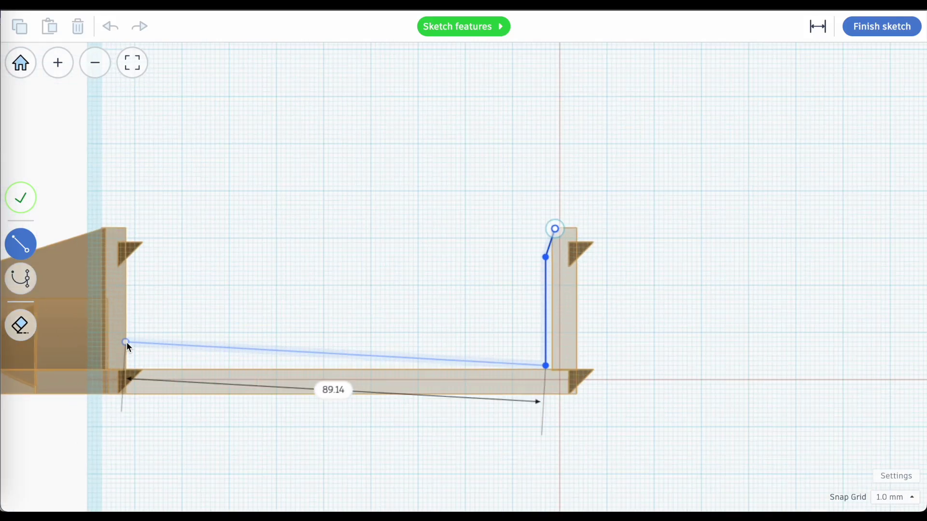
click(144, 396)
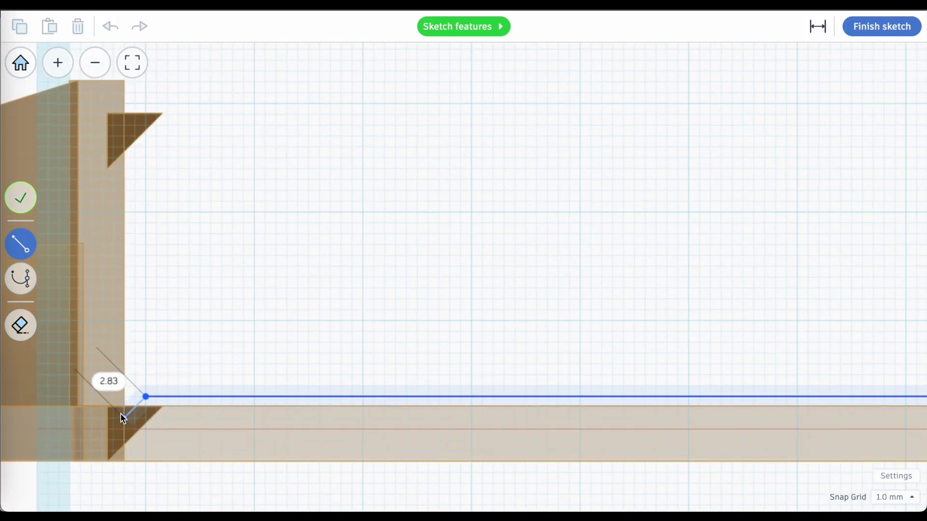
click(104, 427)
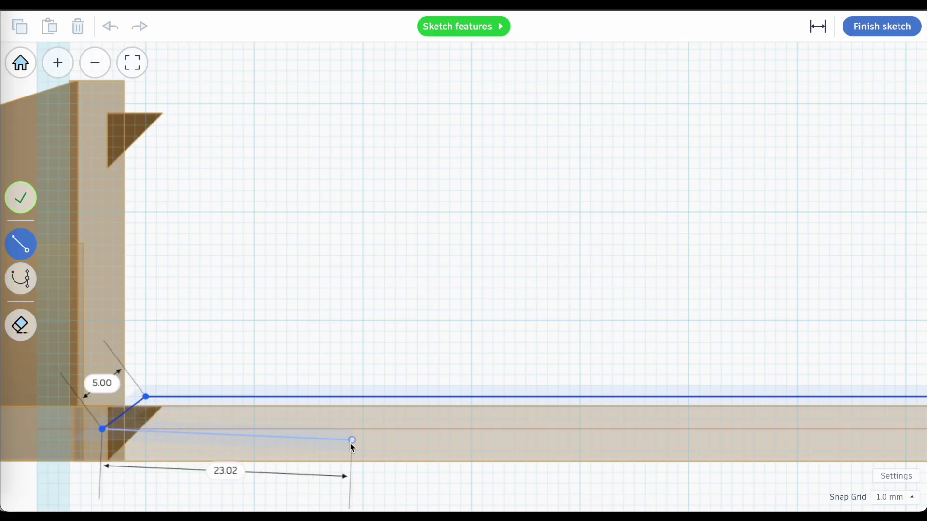
Draw a 94 mm line back through the base to the origin and close the outline at its starting point on the wall
scroll(352, 444, down, 3)
scroll(627, 439, up, 5)
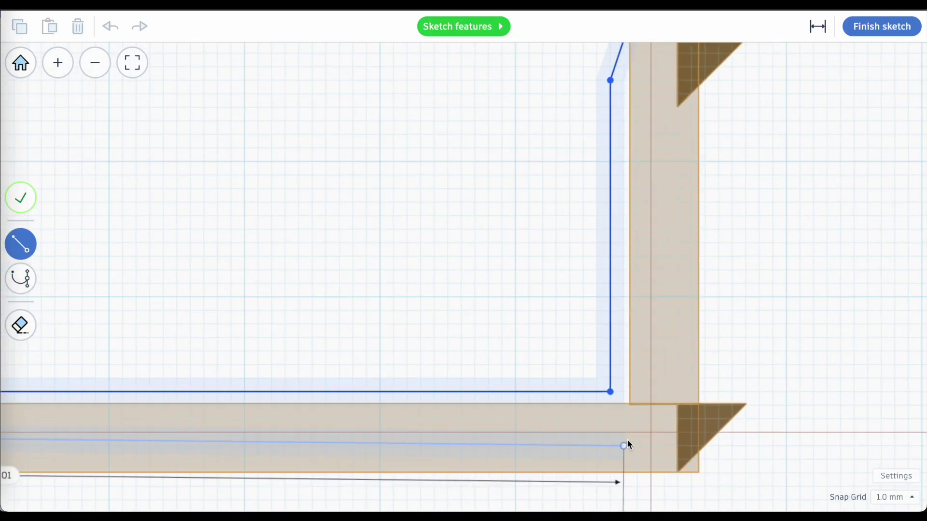
click(651, 433)
scroll(651, 244, up, 5)
scroll(638, 131, down, 7)
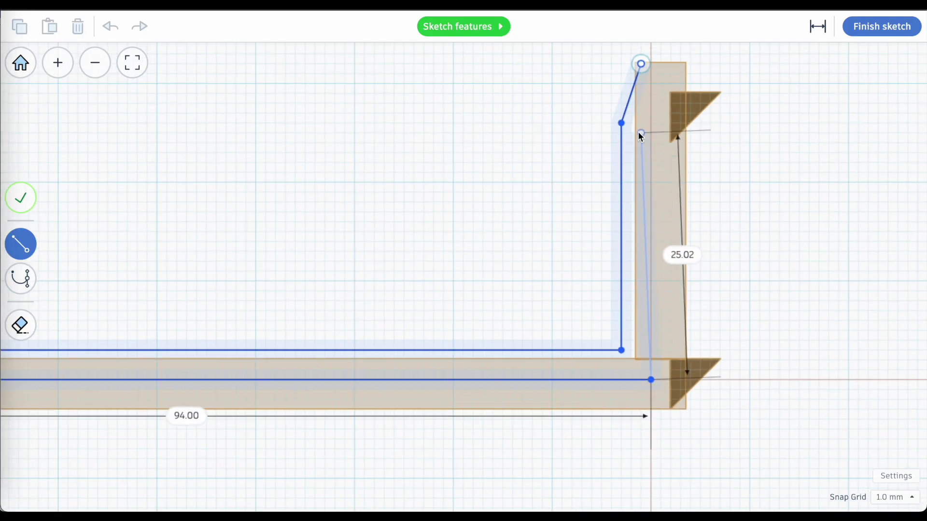
click(639, 70)
Pull the upper corner point's lower curve handle 0.7 mm inward and 2.7 mm up, and straighten the vertical edge beside the wall
scroll(540, 462, down, 2)
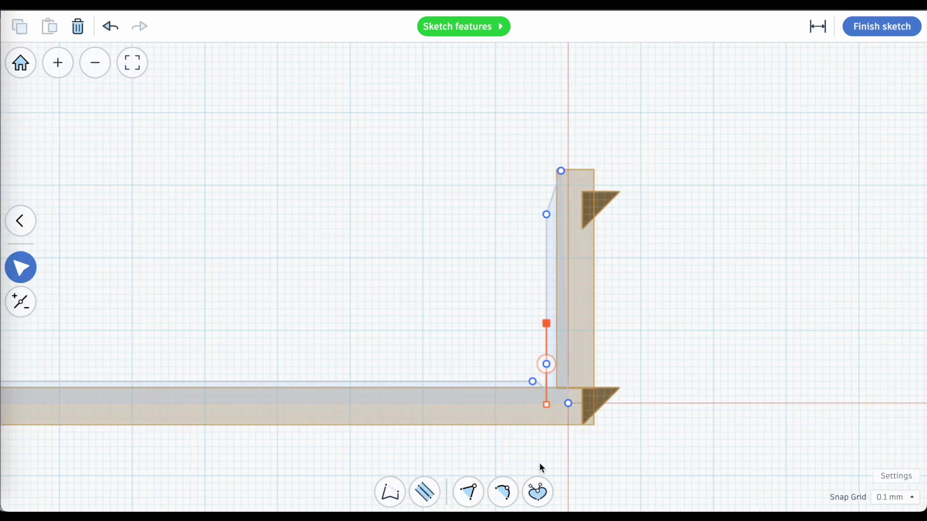
scroll(547, 405, up, 5)
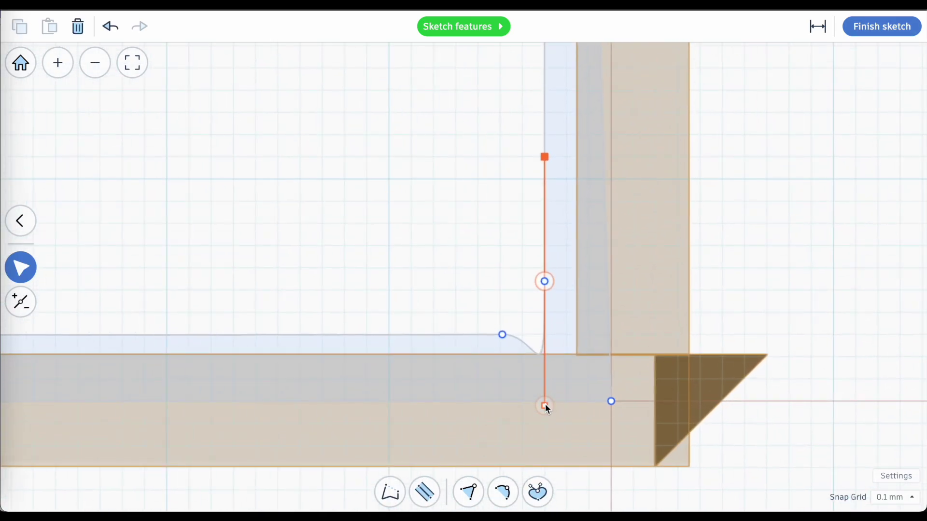
drag(545, 406, 529, 346)
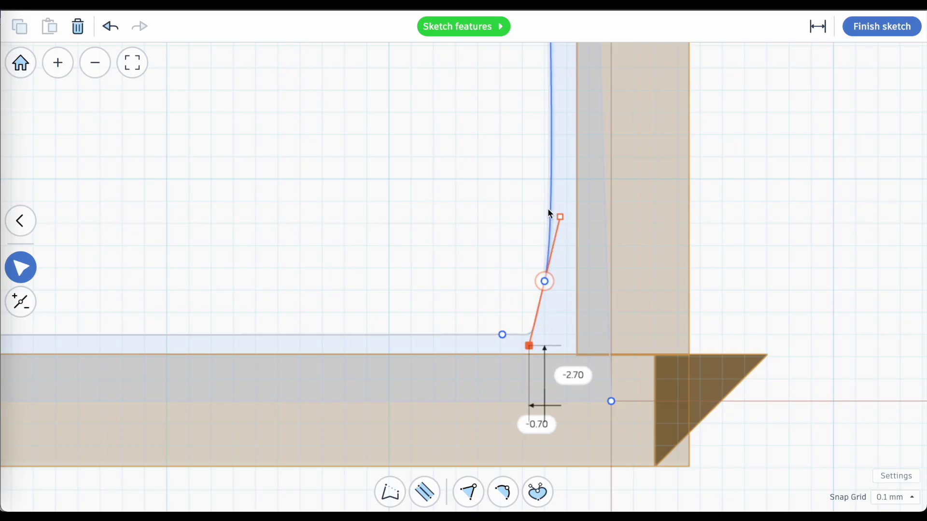
click(548, 209)
double_click(548, 209)
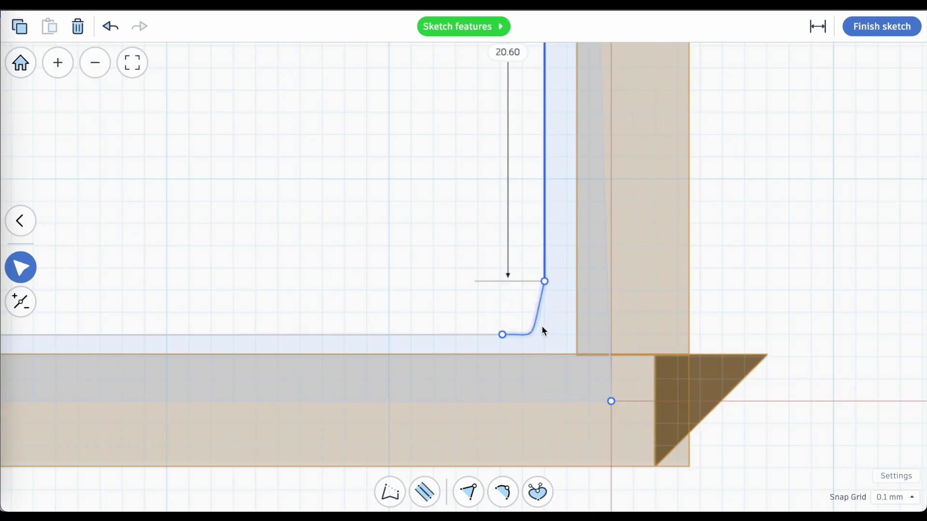
Make the upper corner point's curve handle independent and move it 0.2 mm toward the wall and 1.3 mm up to round the inner corner
click(544, 281)
click(536, 492)
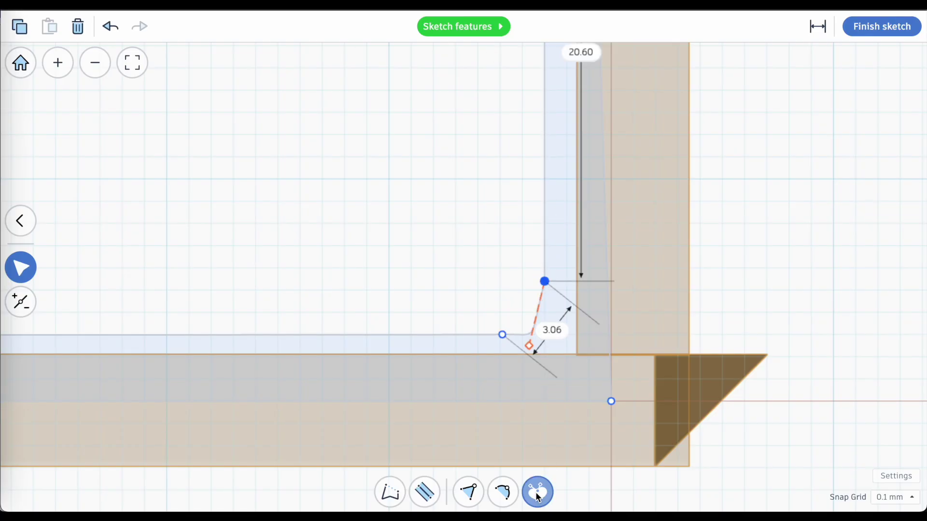
click(528, 344)
drag(525, 322, 531, 315)
scroll(528, 315, up, 3)
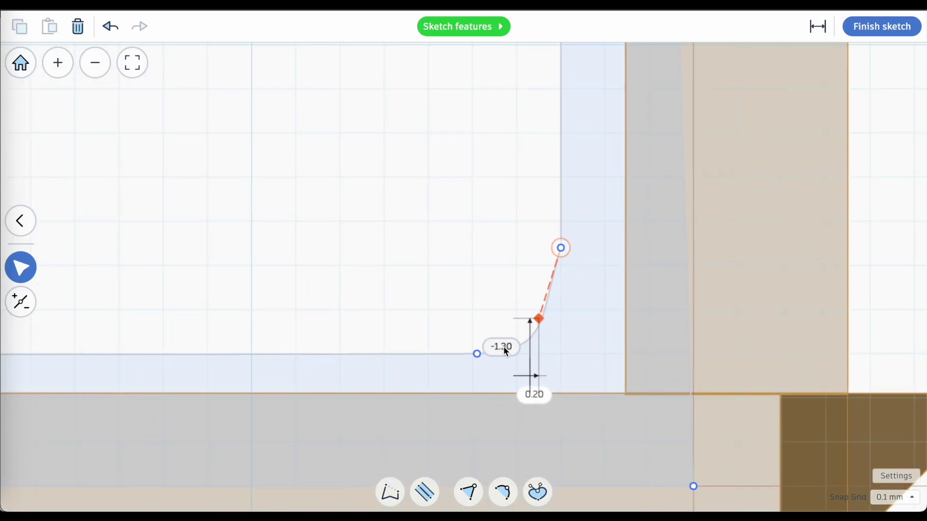
Raise the lower corner point's curve handle independently by about 0.75 mm to round the inner corner further, and finish the sketch
click(502, 348)
click(486, 366)
click(477, 354)
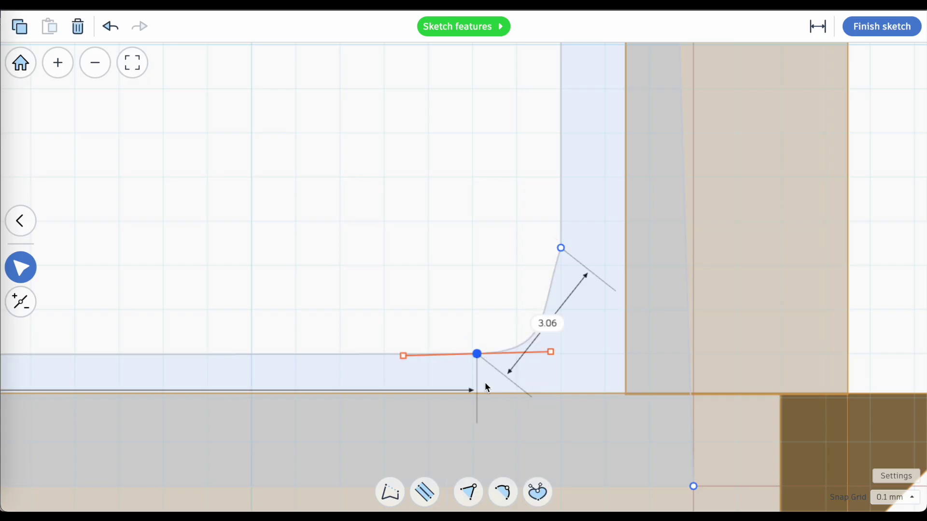
drag(550, 353, 553, 319)
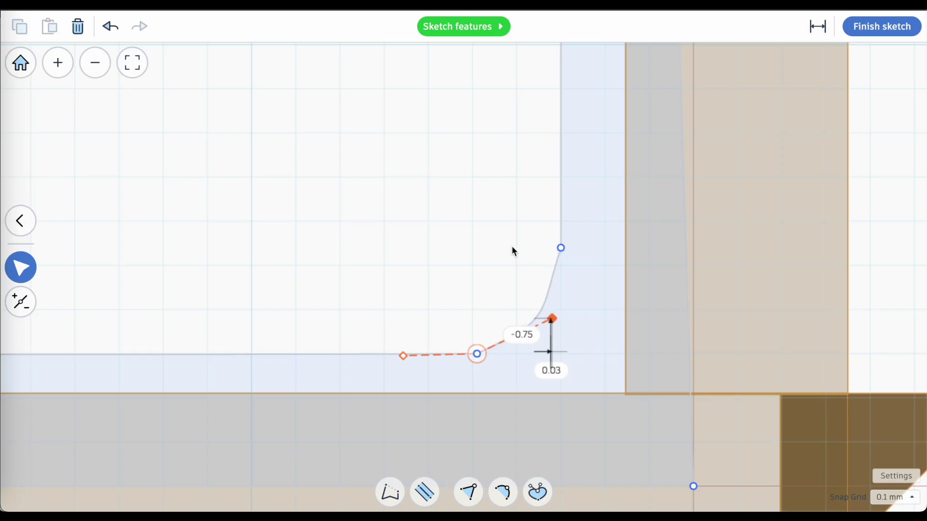
click(511, 245)
scroll(512, 245, up, 5)
scroll(512, 245, down, 5)
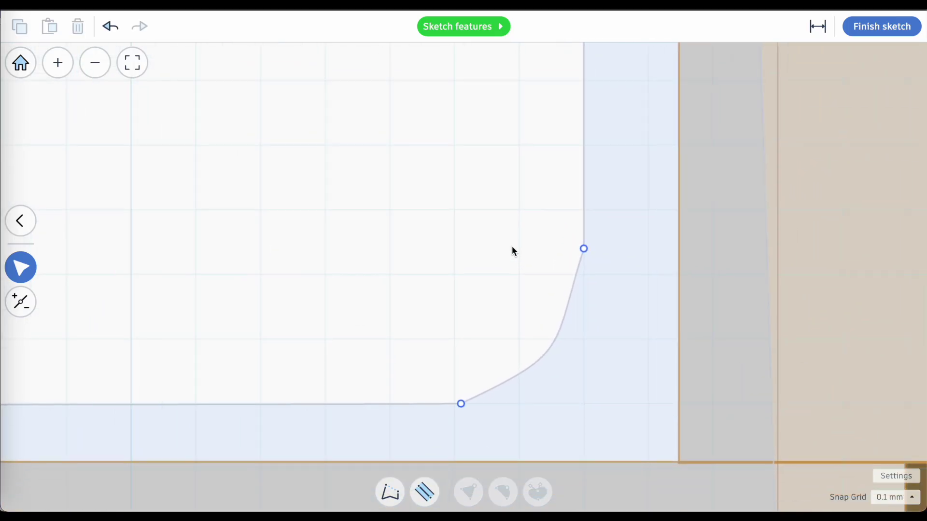
scroll(512, 245, down, 3)
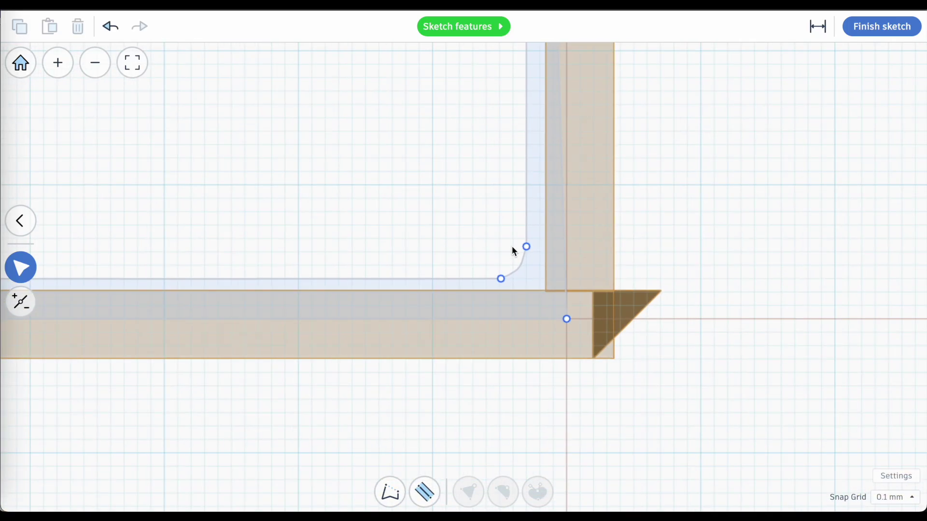
click(882, 26)
Move the new L-shaped sketch divider inward from beside the red panel onto its base, a short distance from the side edge
scroll(503, 313, up, 5)
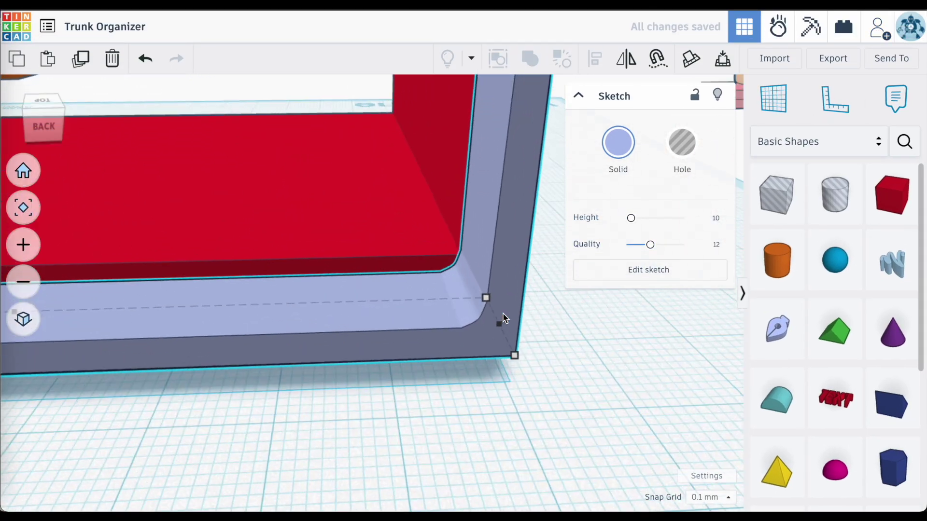
scroll(502, 317, down, 3)
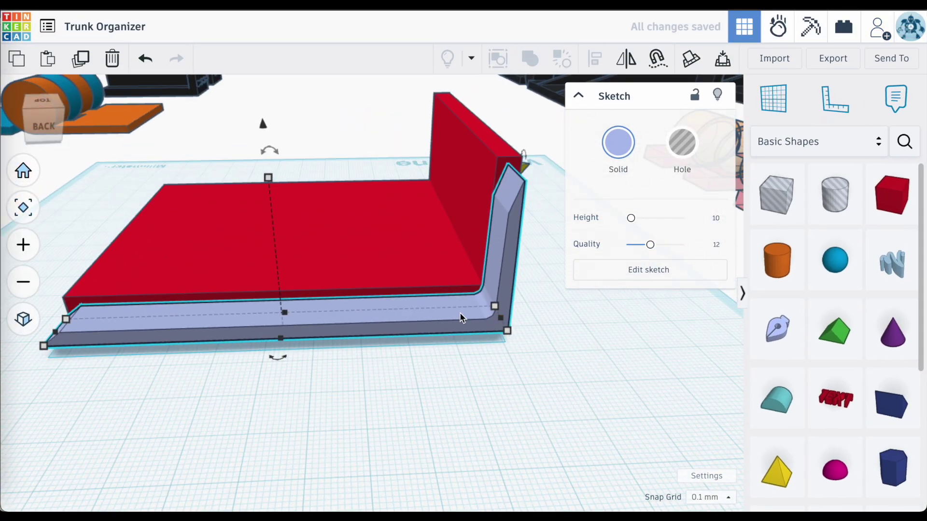
right_drag(459, 322, 639, 341)
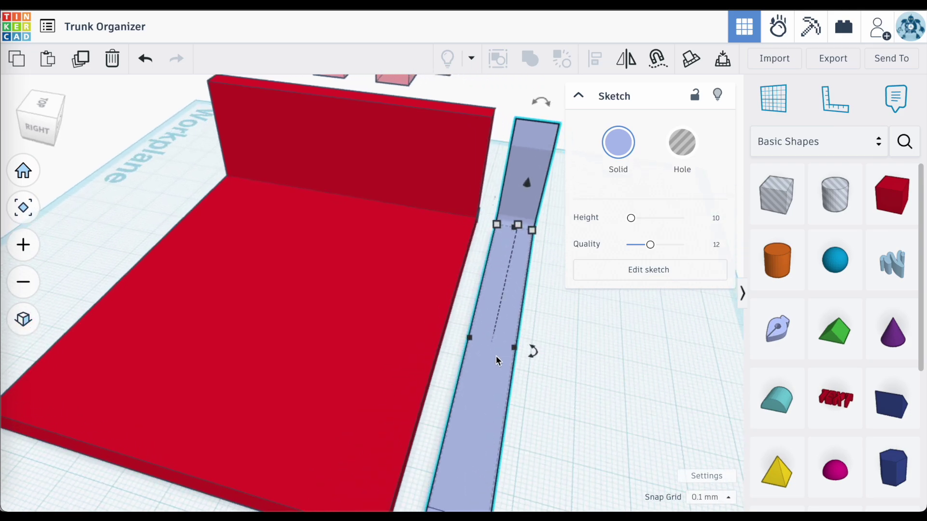
scroll(496, 356, down, 3)
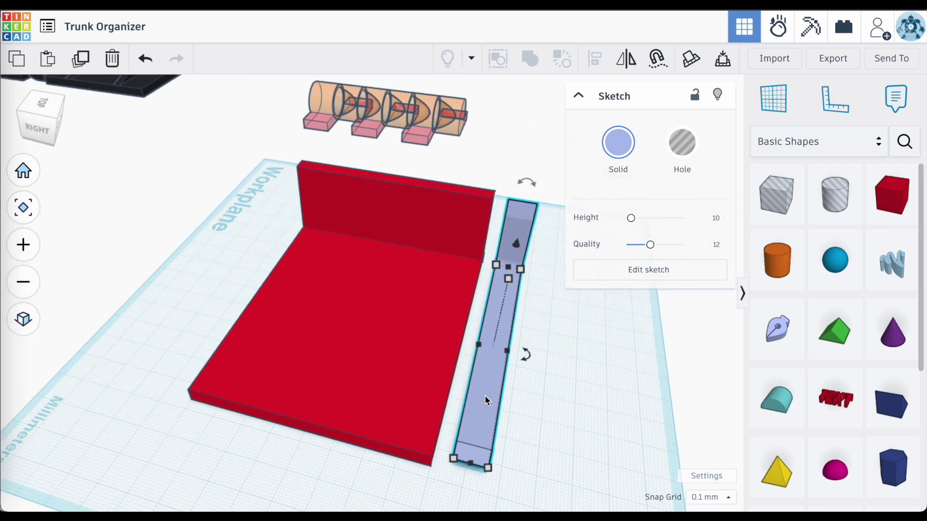
key(Left)
key(Left)
key(Left)
key(Left)
key(Left)
key(Left)
key(Left)
key(Left)
key(Left)
key(Left)
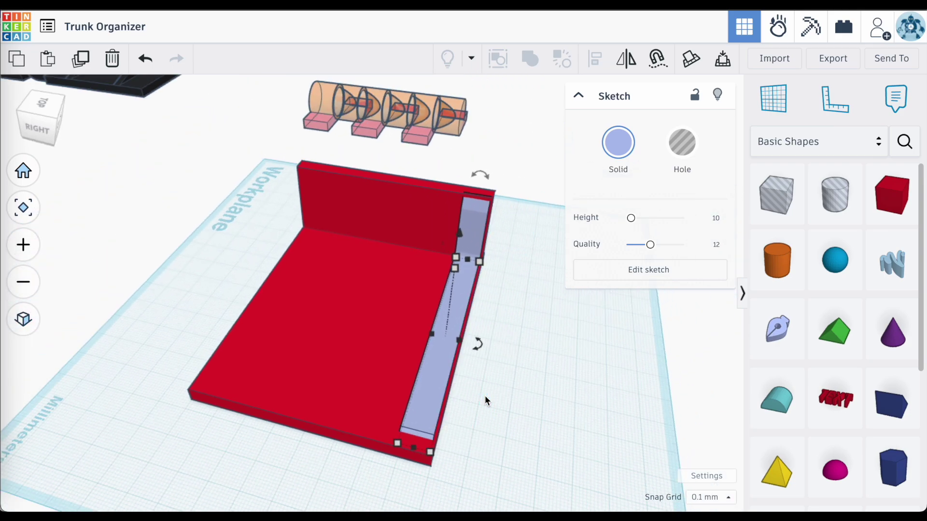
key(Left)
key(Left)
key(Left)
key(Left)
key(Left)
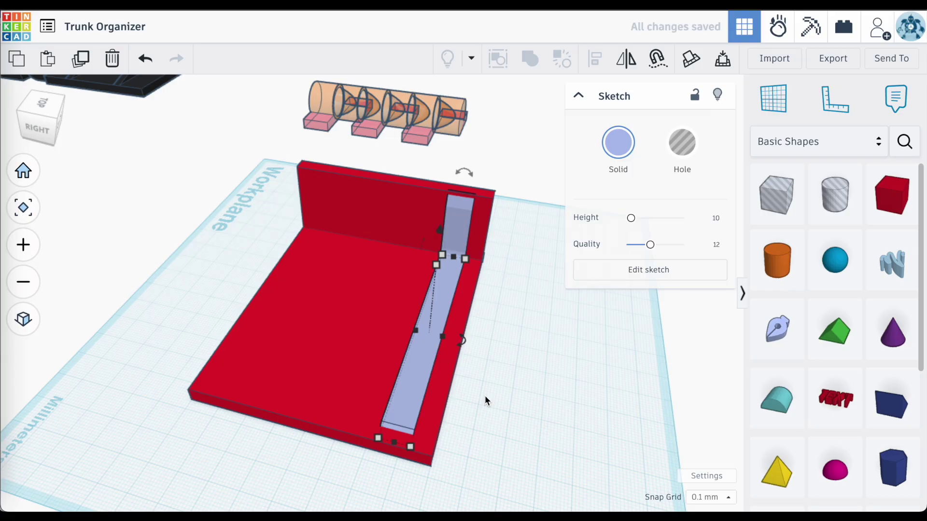
Duplicate the L-shaped divider and move the copy across the red base to near its opposite side edge
key(ctrl+d)
key(Left)
key(Left)
key(Left)
key(Left)
key(Left)
key(Left)
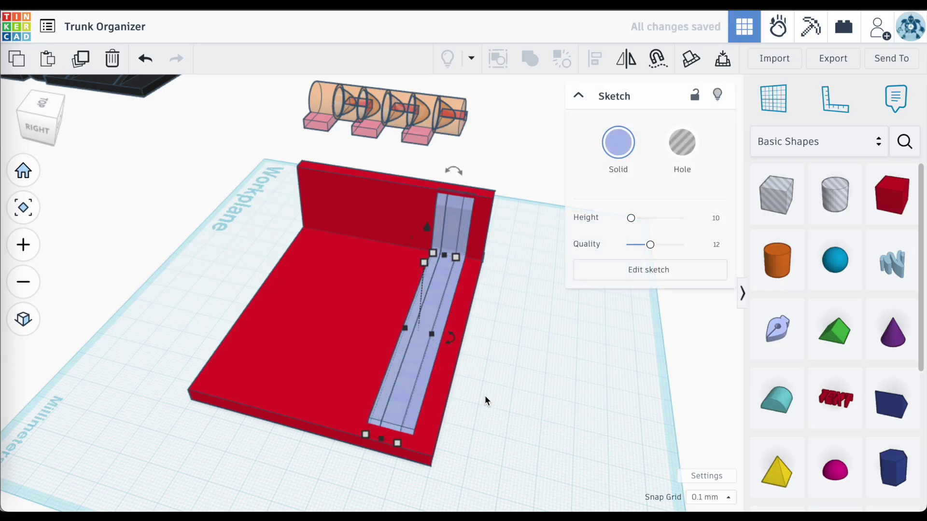
key(Left)
key(Left)
key(Left)
key(Left)
key(Left)
key(Left)
key(Left)
key(Left)
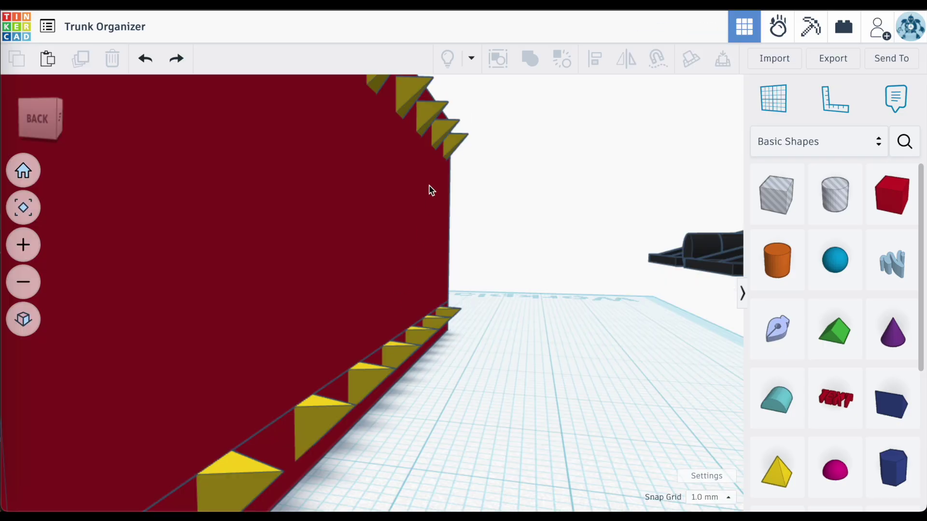
Mirror the yellow wedge group along the red panel's lower edge vertically
click(398, 353)
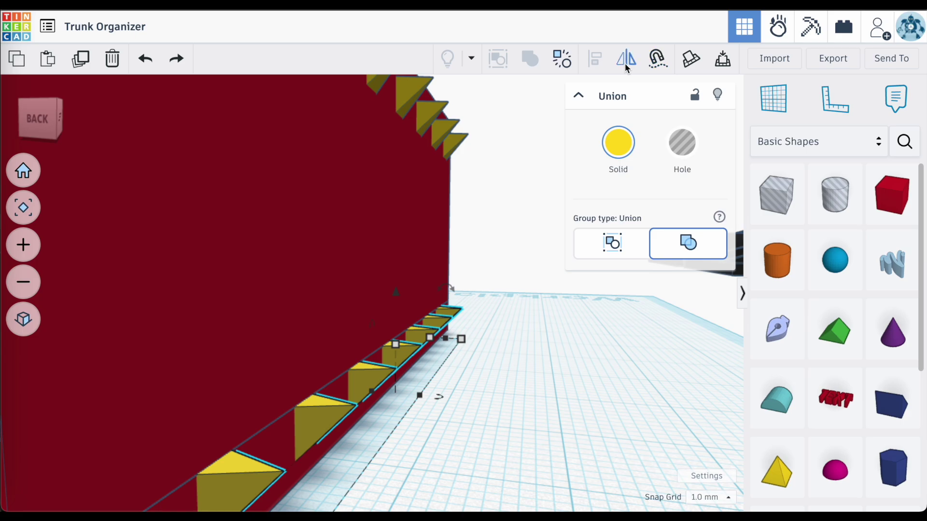
drag(418, 310, 421, 467)
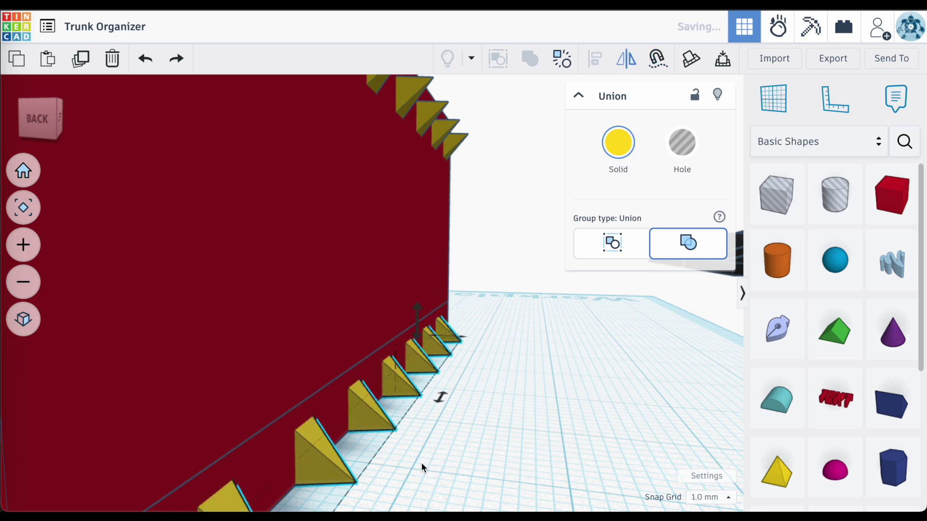
click(421, 470)
right_drag(421, 471, 422, 462)
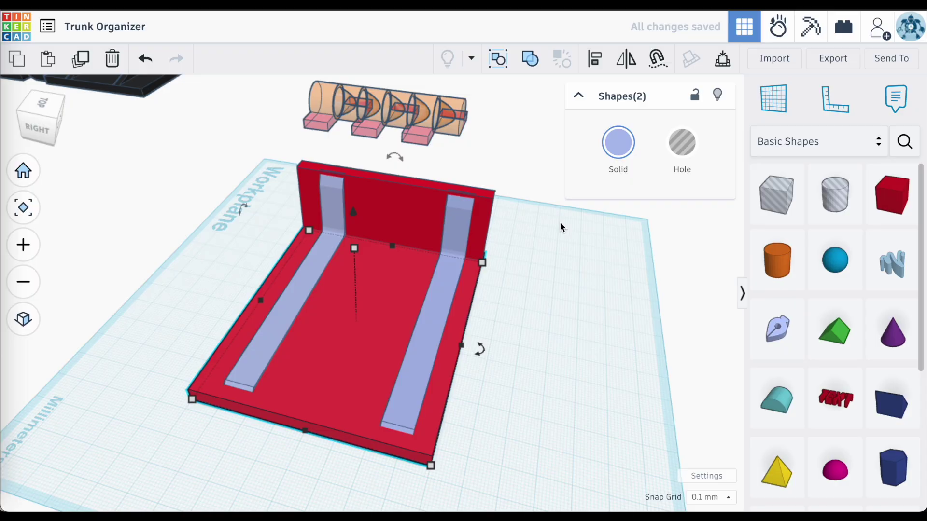
Combine the two L-shaped dividers on the red base into one union group
click(509, 358)
click(352, 331)
scroll(493, 198, up, 3)
click(493, 198)
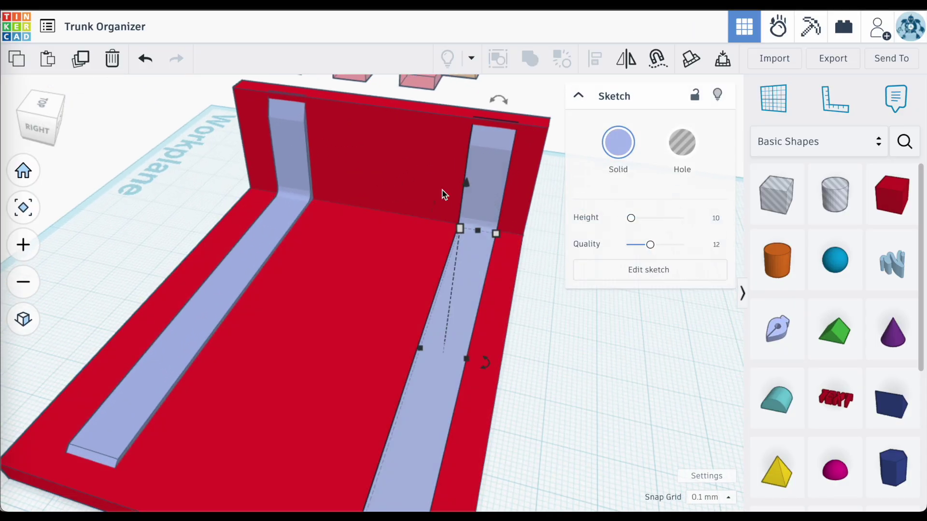
shift+click(281, 126)
click(533, 63)
click(570, 404)
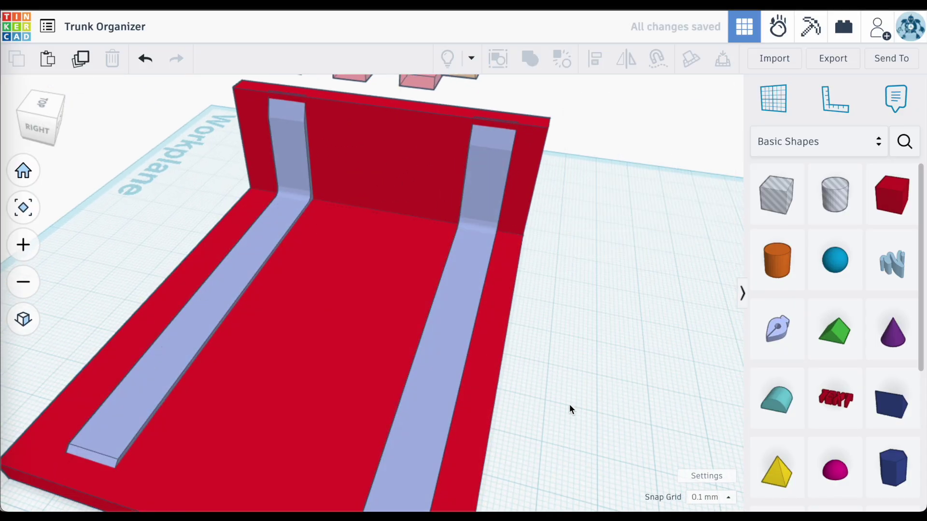
Align the grouped dividers with the red base so they are centred across its width, and inspect them from the side
scroll(569, 404, down, 5)
click(404, 392)
click(547, 410)
drag(546, 408, 436, 404)
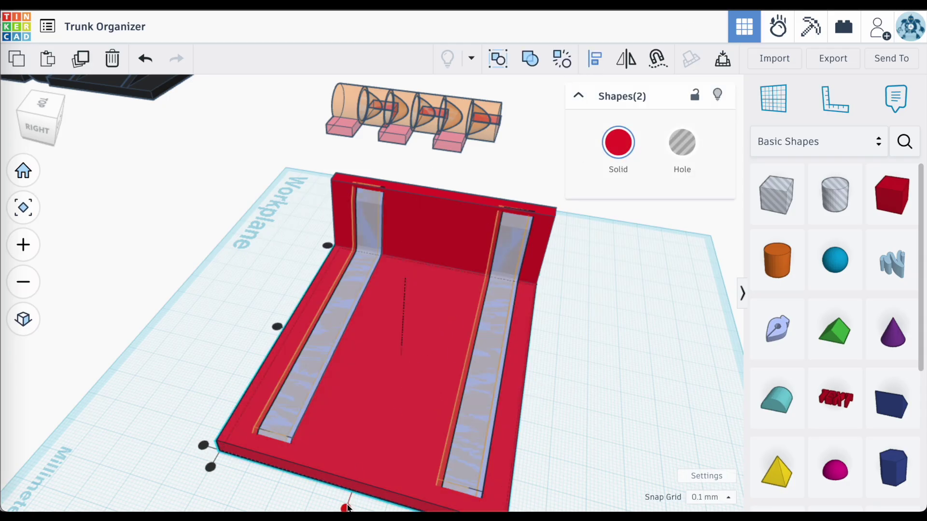
click(347, 506)
click(613, 349)
right_drag(613, 348, 535, 299)
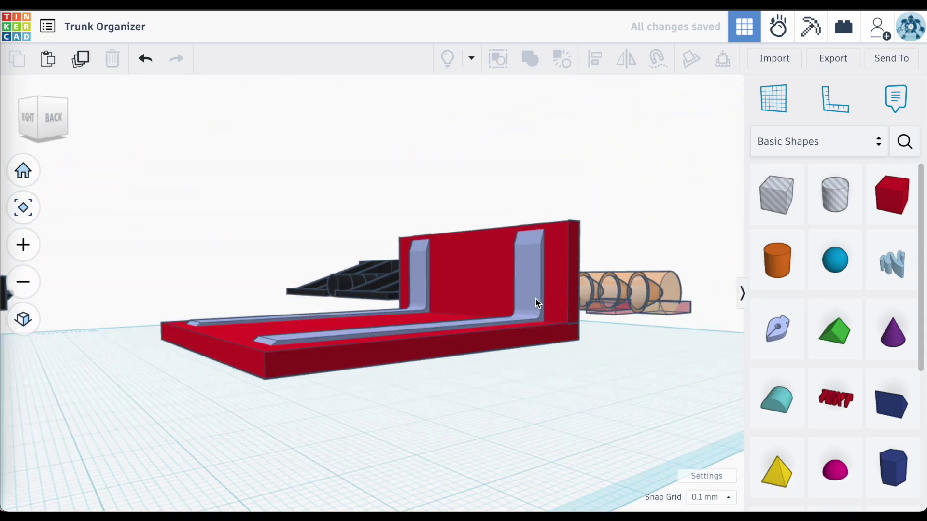